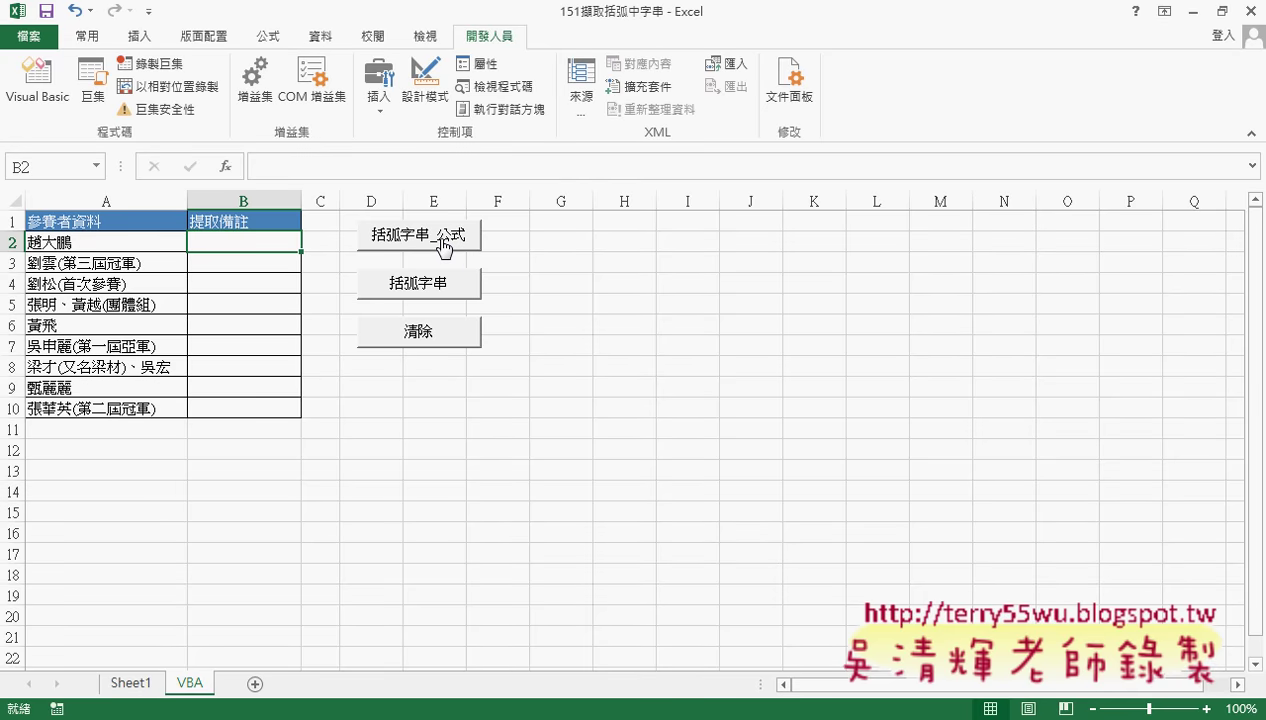
# Step: Copy the IFERROR/MID/FIND formula text from Sheet1 cell B2's formula bar, then return to the VBA editor
pyautogui.click(122, 682)
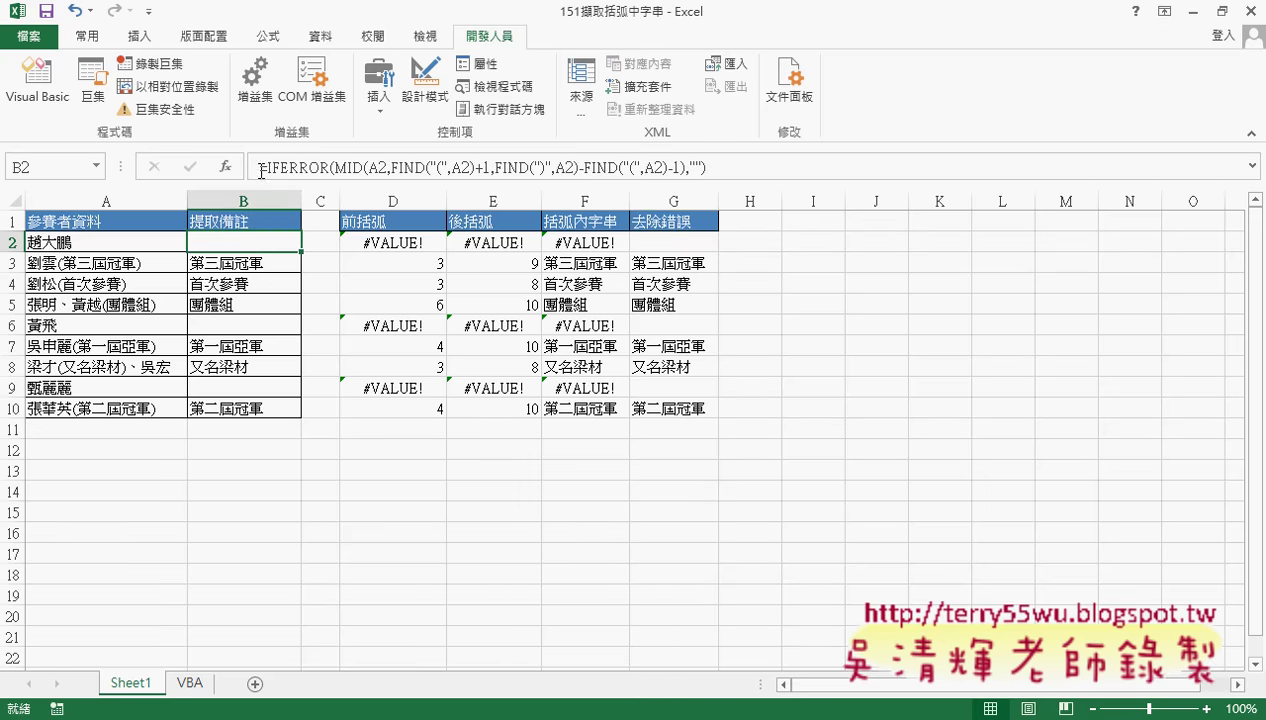
pyautogui.click(258, 167)
pyautogui.moveTo(258, 167); pyautogui.dragTo(778, 165)
pyautogui.rightClick(672, 167)
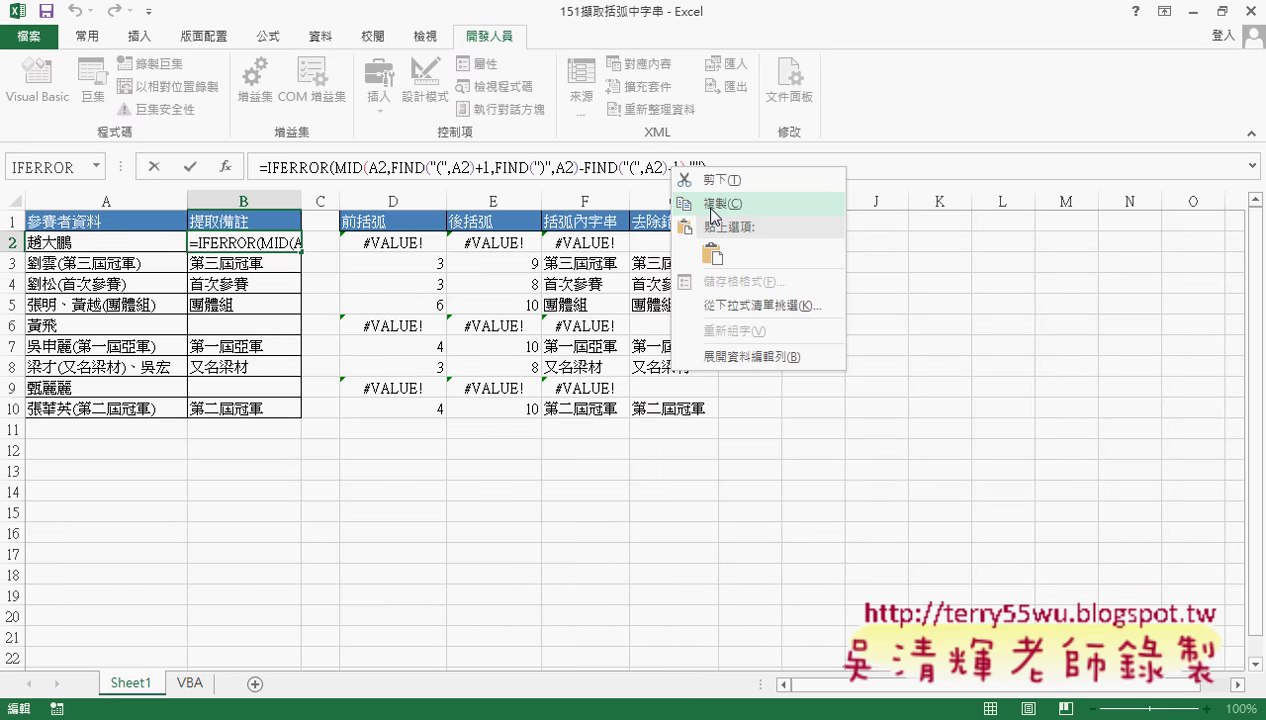
pyautogui.click(713, 213)
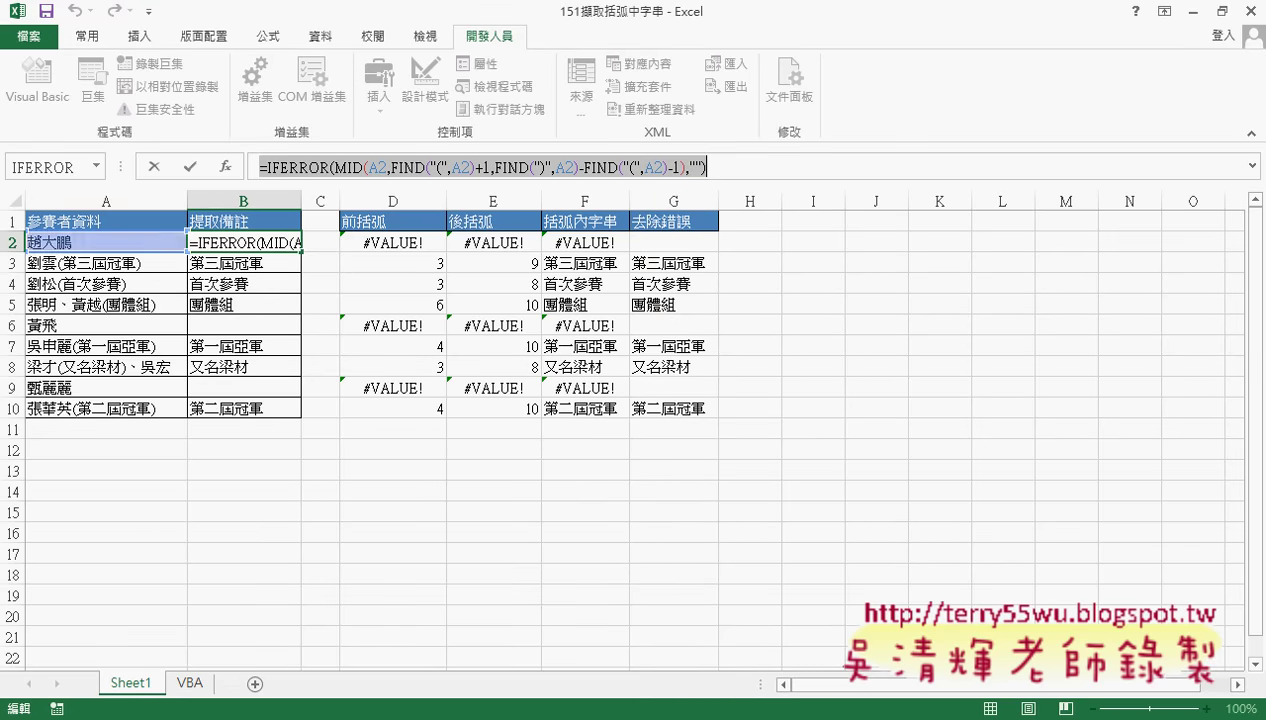
pyautogui.click(395, 719)
pyautogui.click(463, 673)
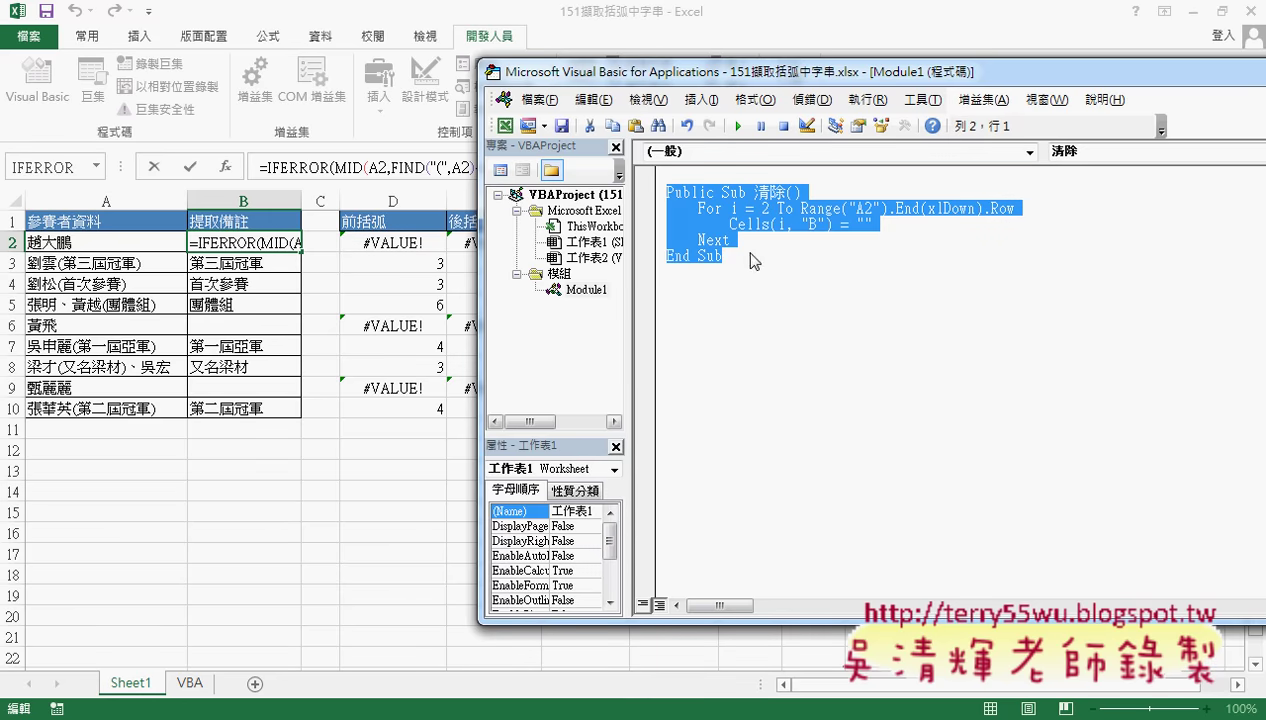
# Step: Paste a duplicate of the 清除 macro code below its End Sub in Module1
pyautogui.click(207, 188)
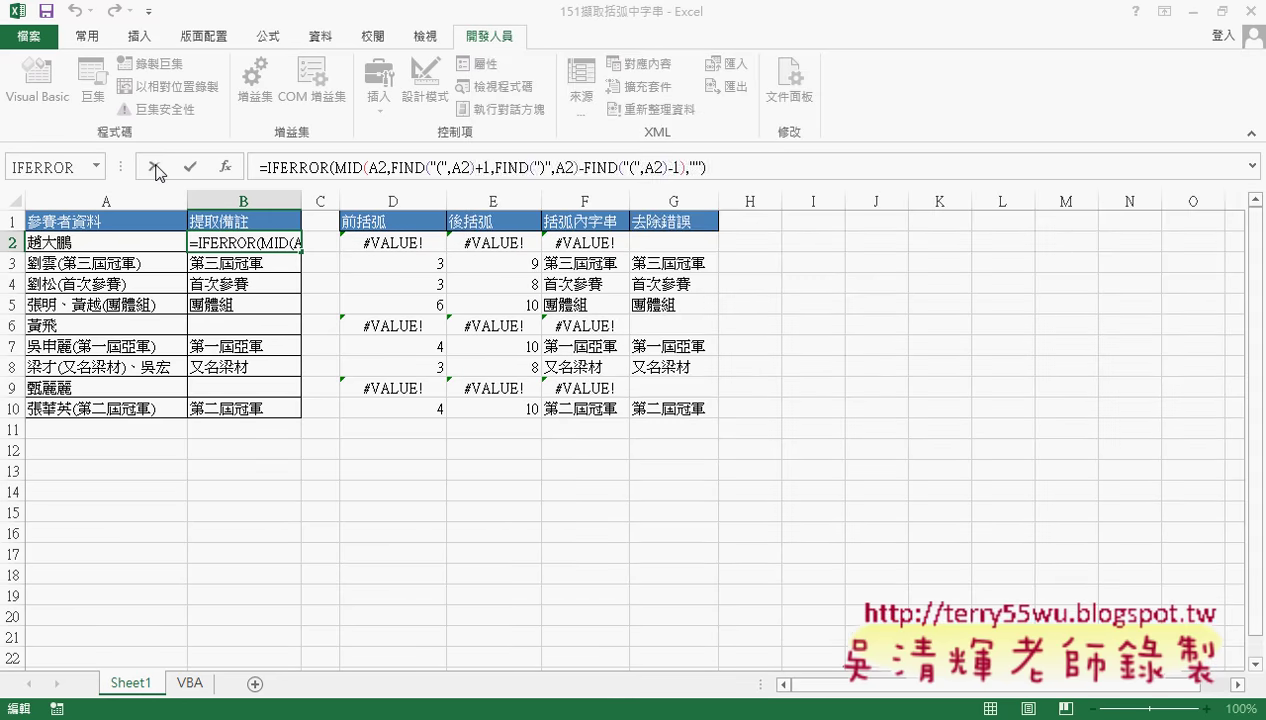
pyautogui.click(395, 719)
pyautogui.click(500, 640)
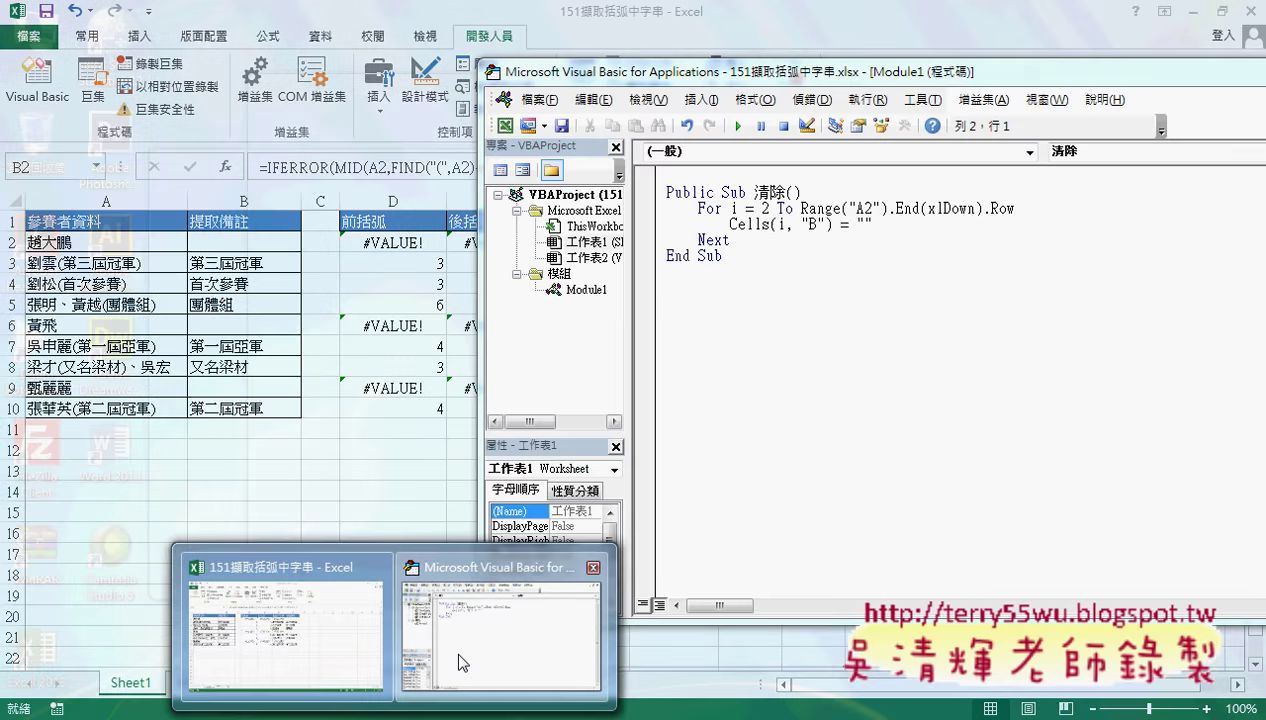
pyautogui.hotkey('ctrl', 'a')
pyautogui.rightClick(745, 220)
pyautogui.click(766, 256)
pyautogui.click(737, 285)
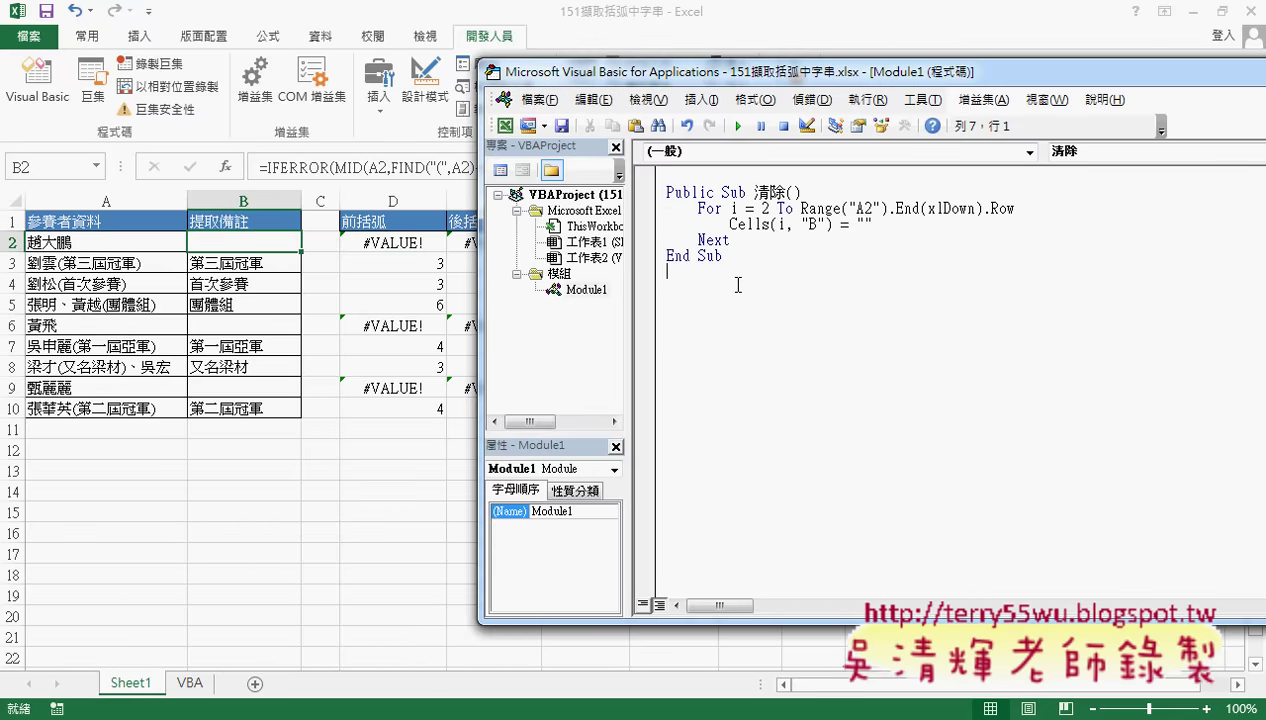
pyautogui.rightClick(737, 285)
pyautogui.click(763, 343)
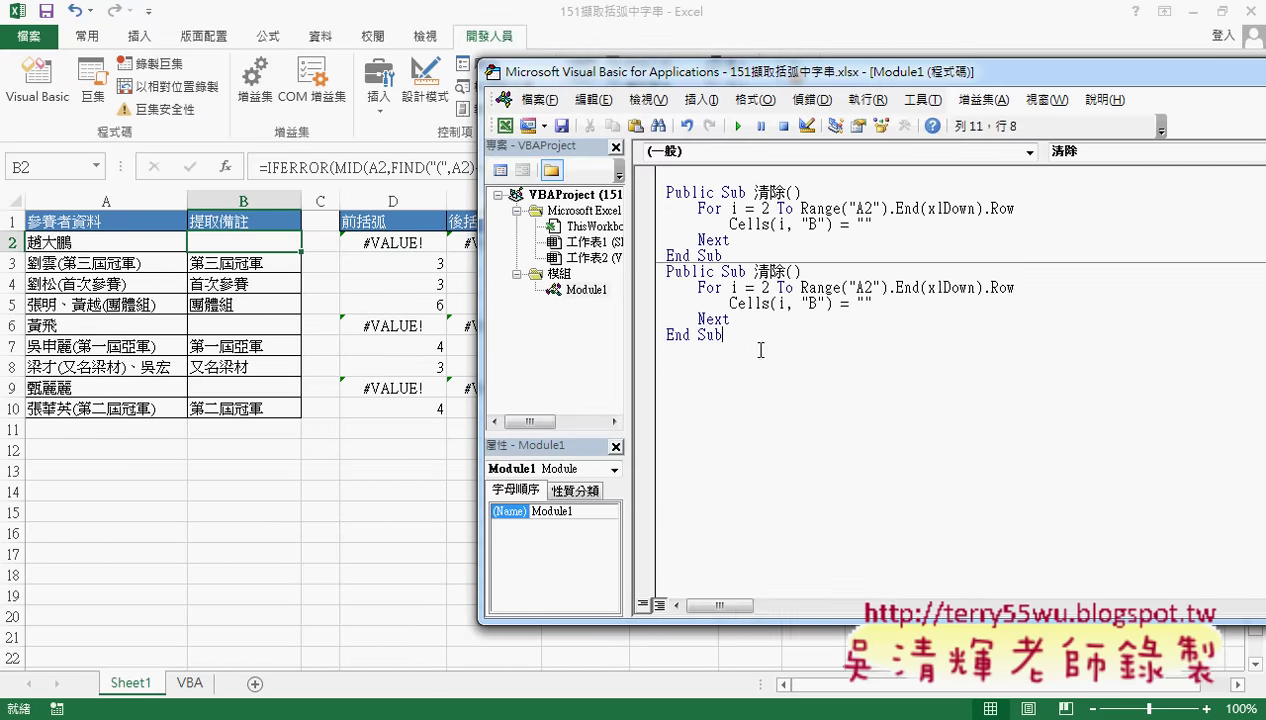
# Step: Rename the copied macro from 清除 to 括弧字串_公式
pyautogui.moveTo(755, 193); pyautogui.dragTo(786, 193)
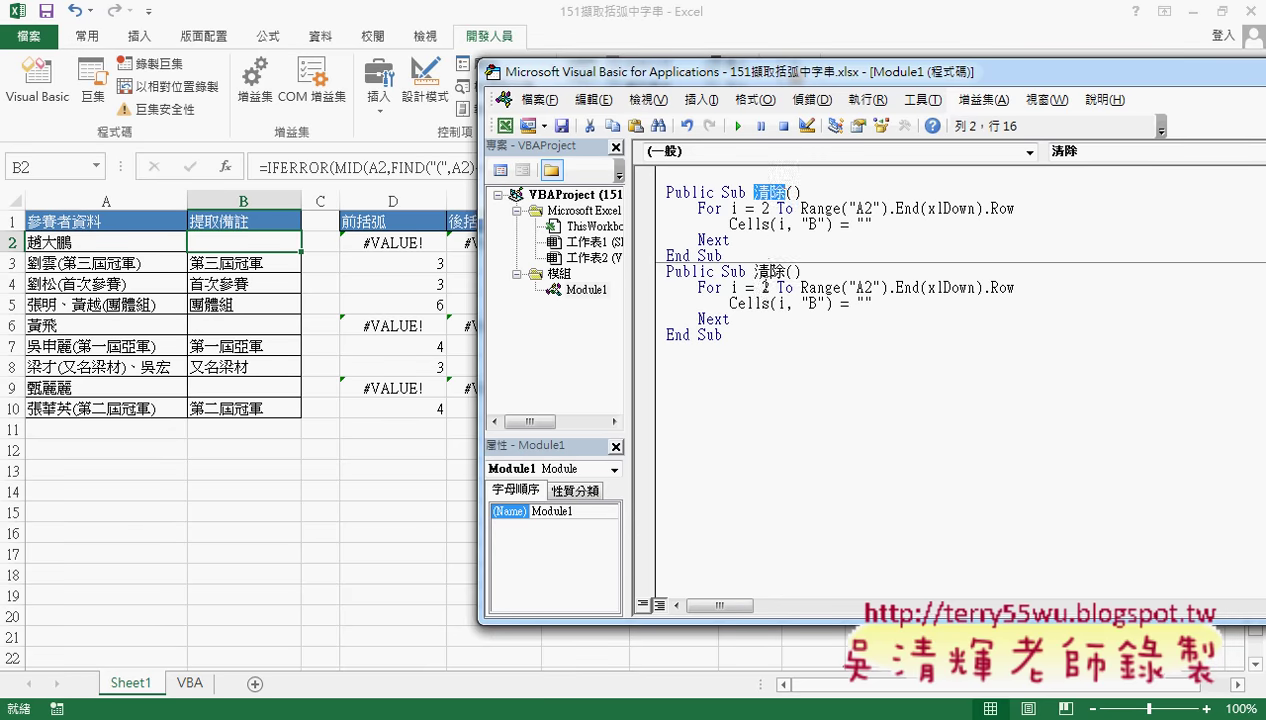
pyautogui.moveTo(755, 272); pyautogui.dragTo(786, 272)
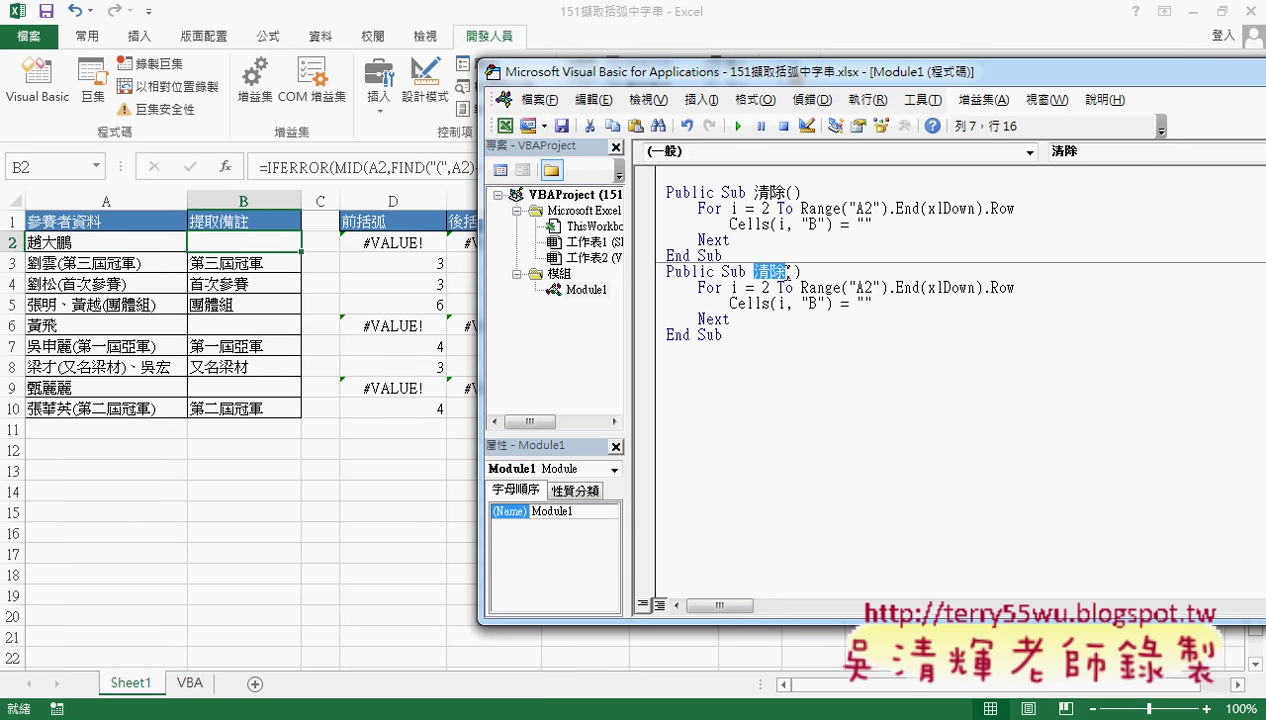
pyautogui.click(701, 99)
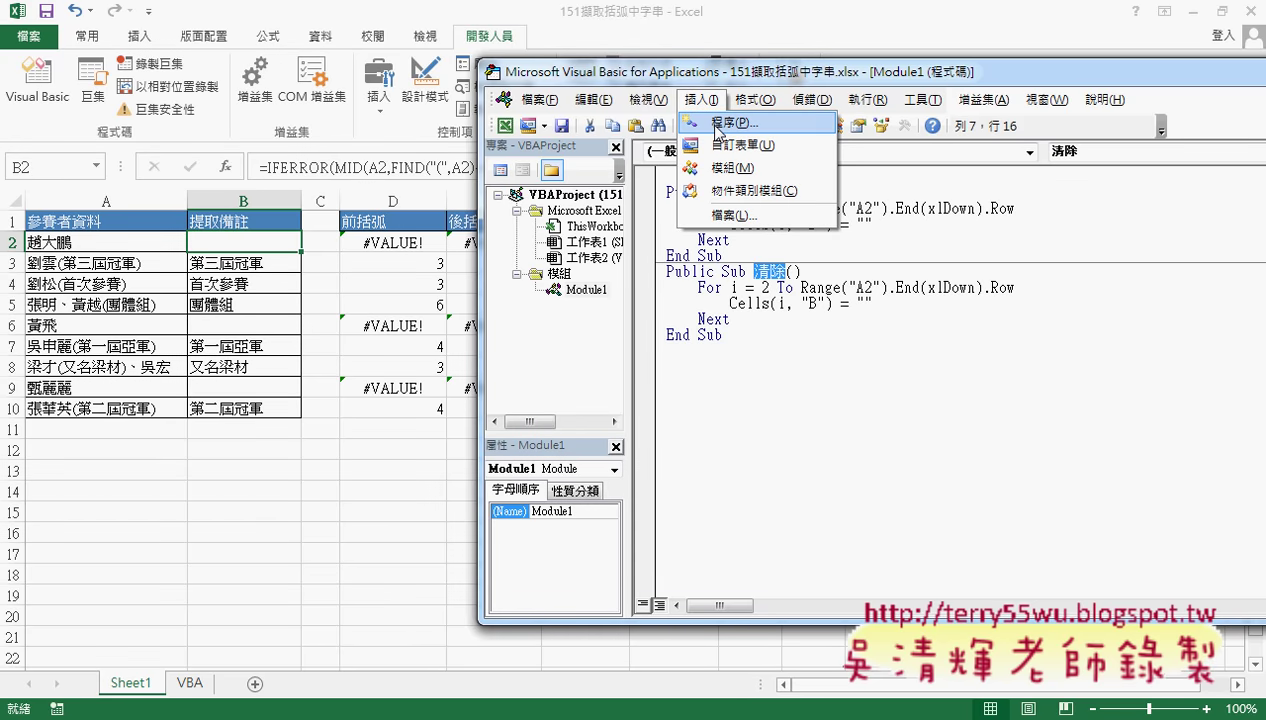
pyautogui.click(770, 272)
pyautogui.moveTo(786, 272); pyautogui.dragTo(756, 272)
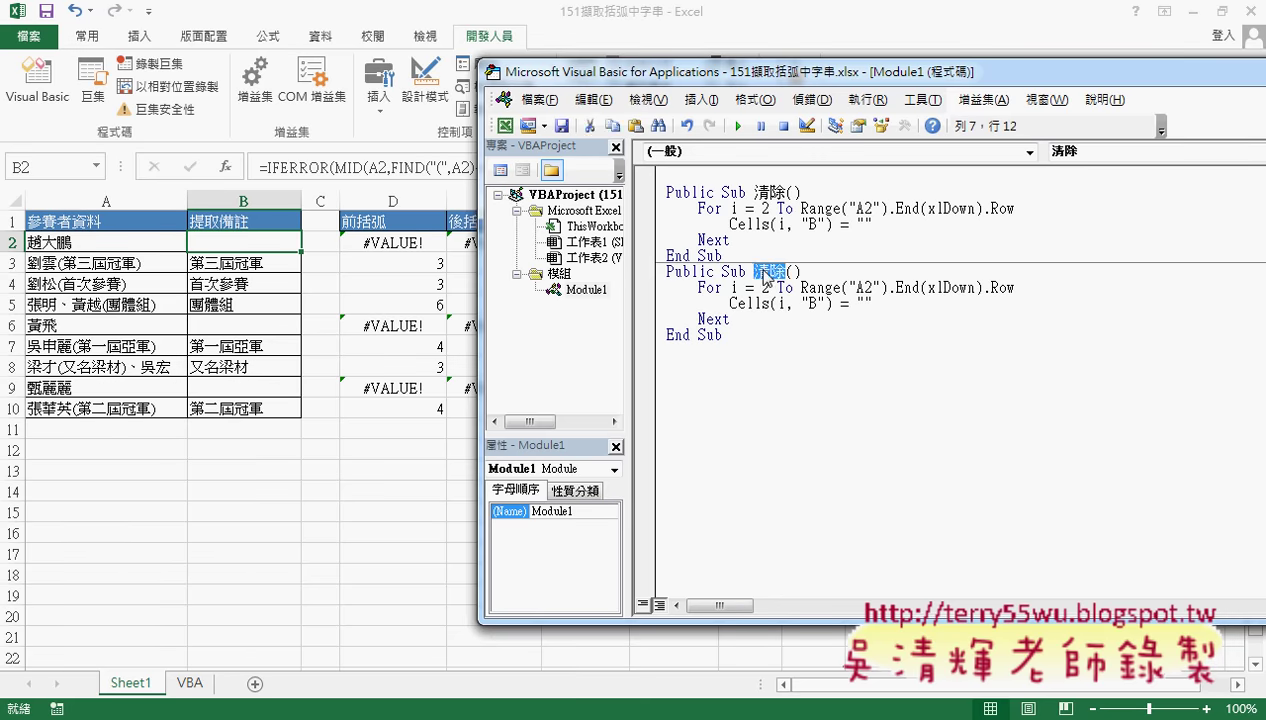
pyautogui.press('BackSpace')
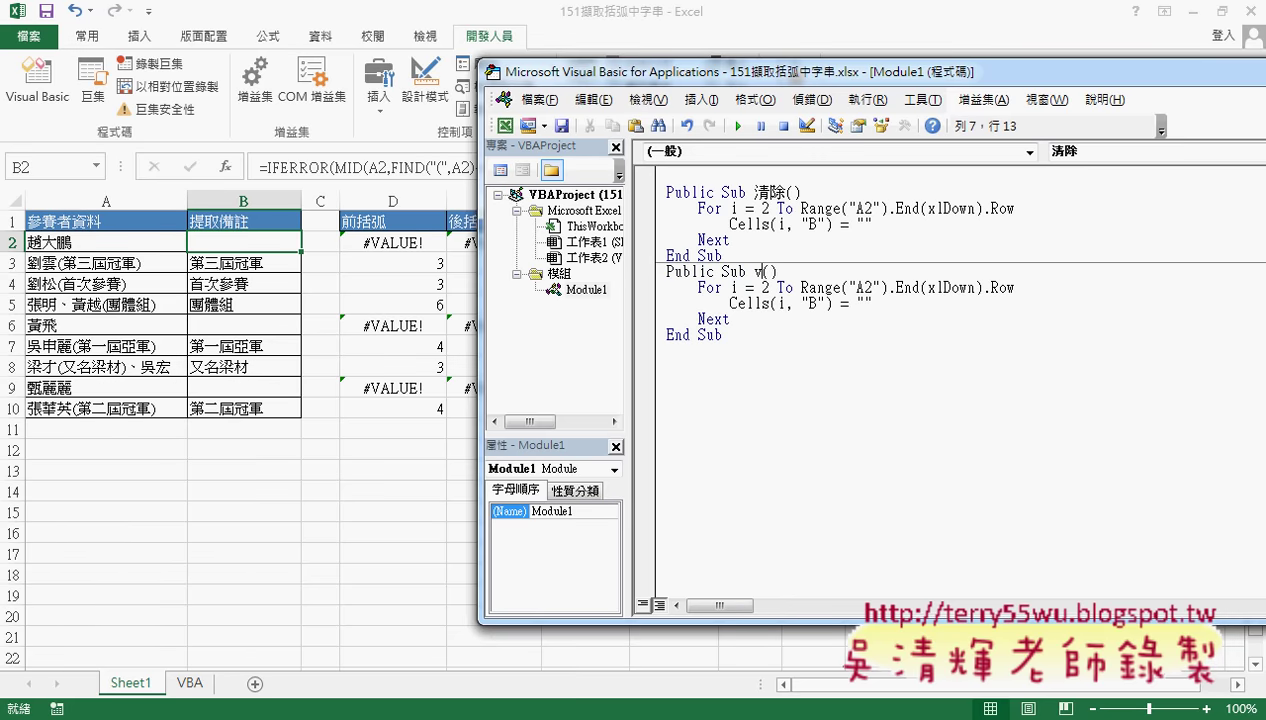
pyautogui.write('括弧')
pyautogui.write('自')
pyautogui.press('Down')
pyautogui.write('串')
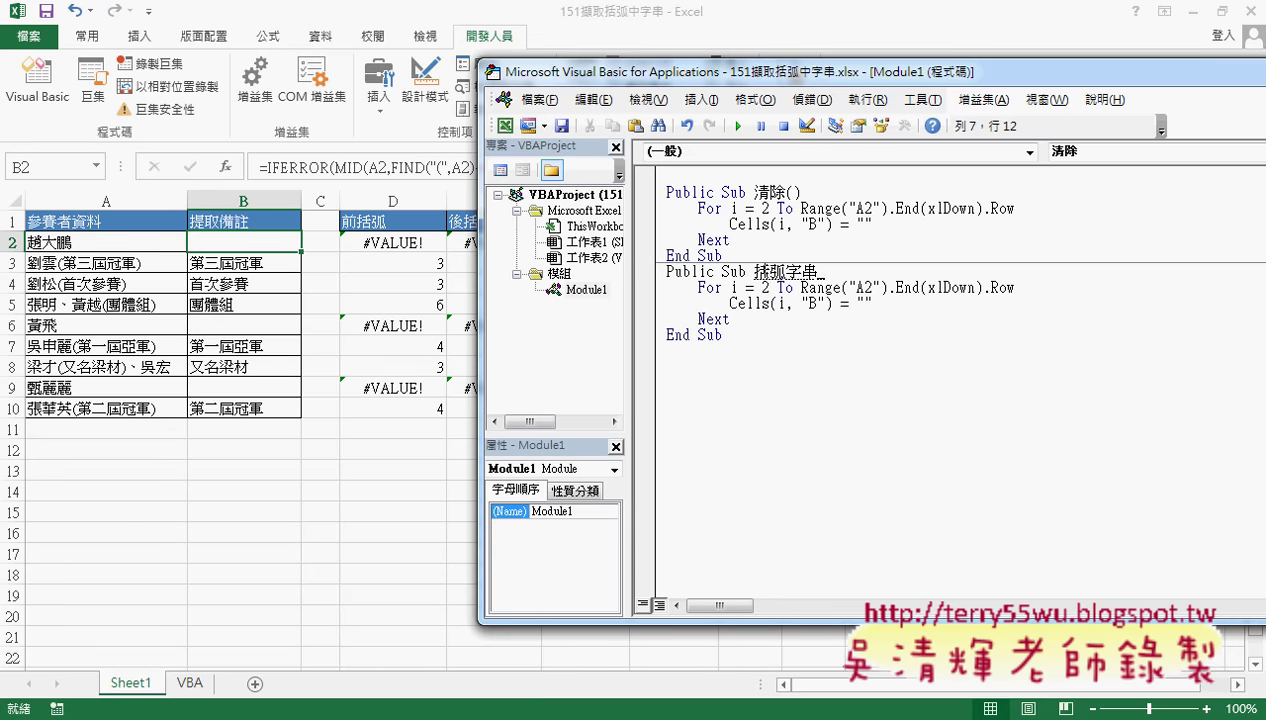
pyautogui.write('_')
pyautogui.write('公勢')
pyautogui.press('Down')
pyautogui.press('Down')
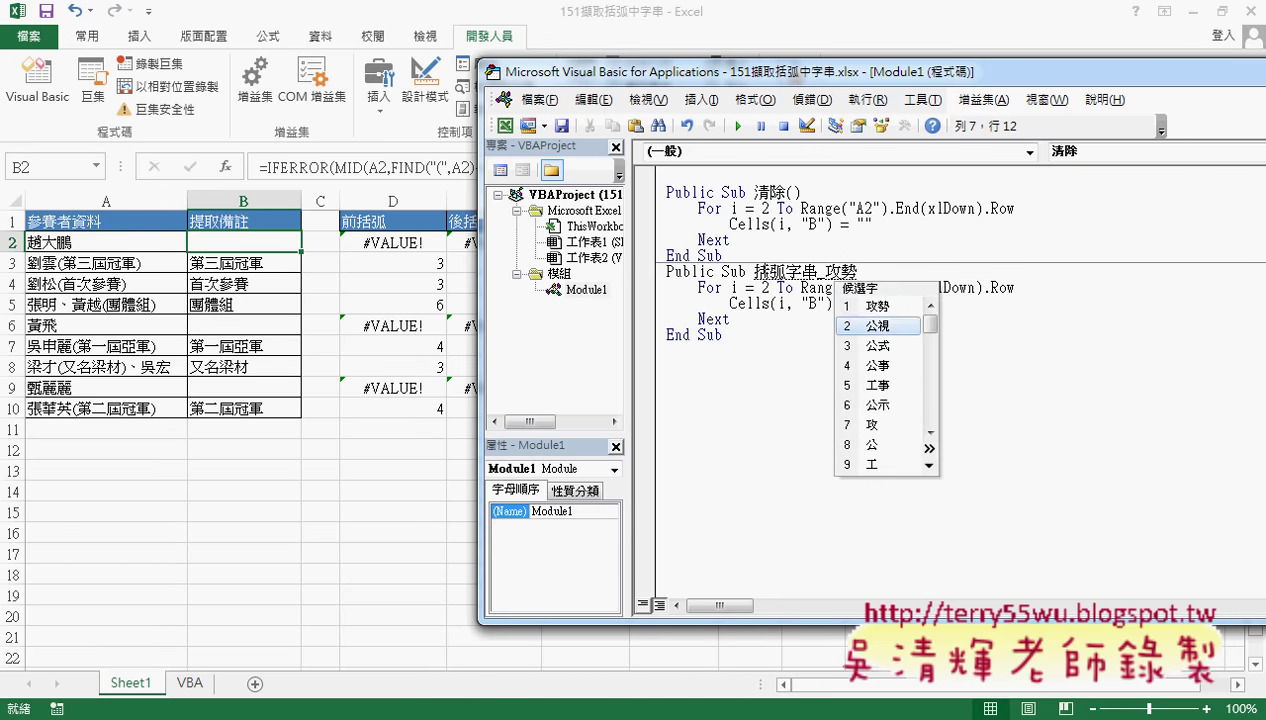
pyautogui.press('Down')
pyautogui.press('Return')
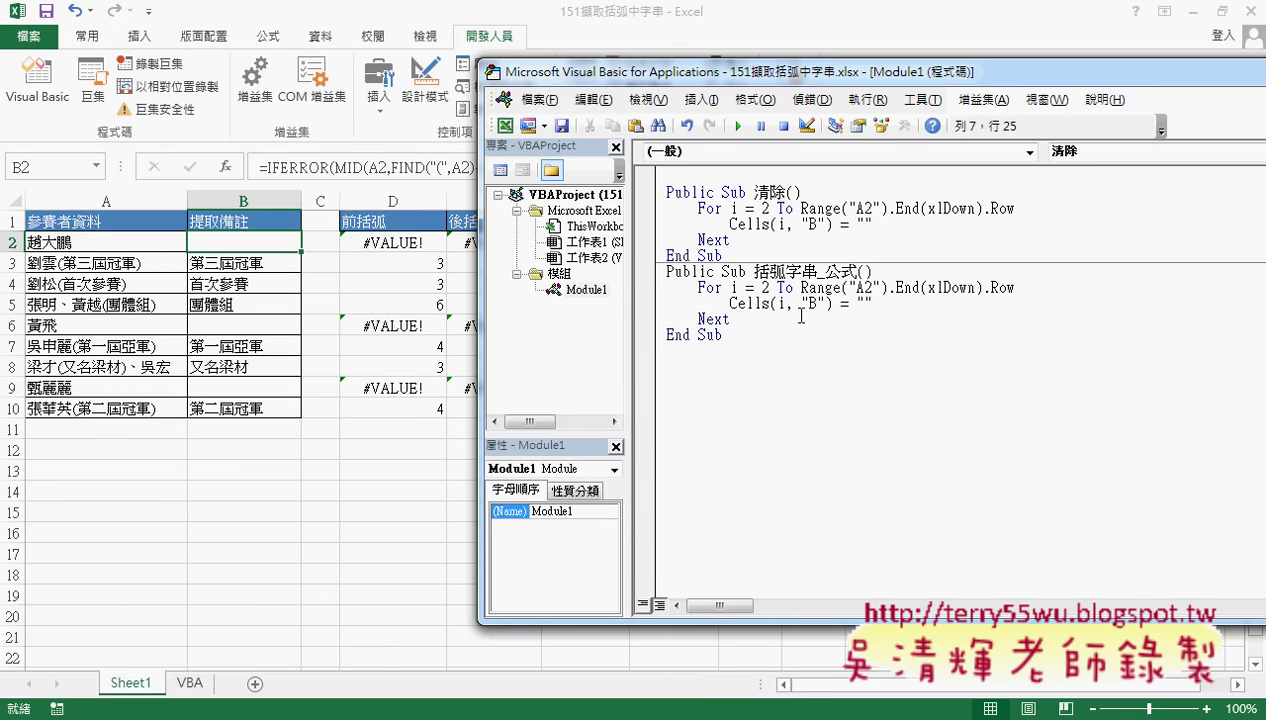
# Step: Put the insertion point between the empty quotes of 括弧字串_公式's Cells(i, "B") line
pyautogui.click(189, 683)
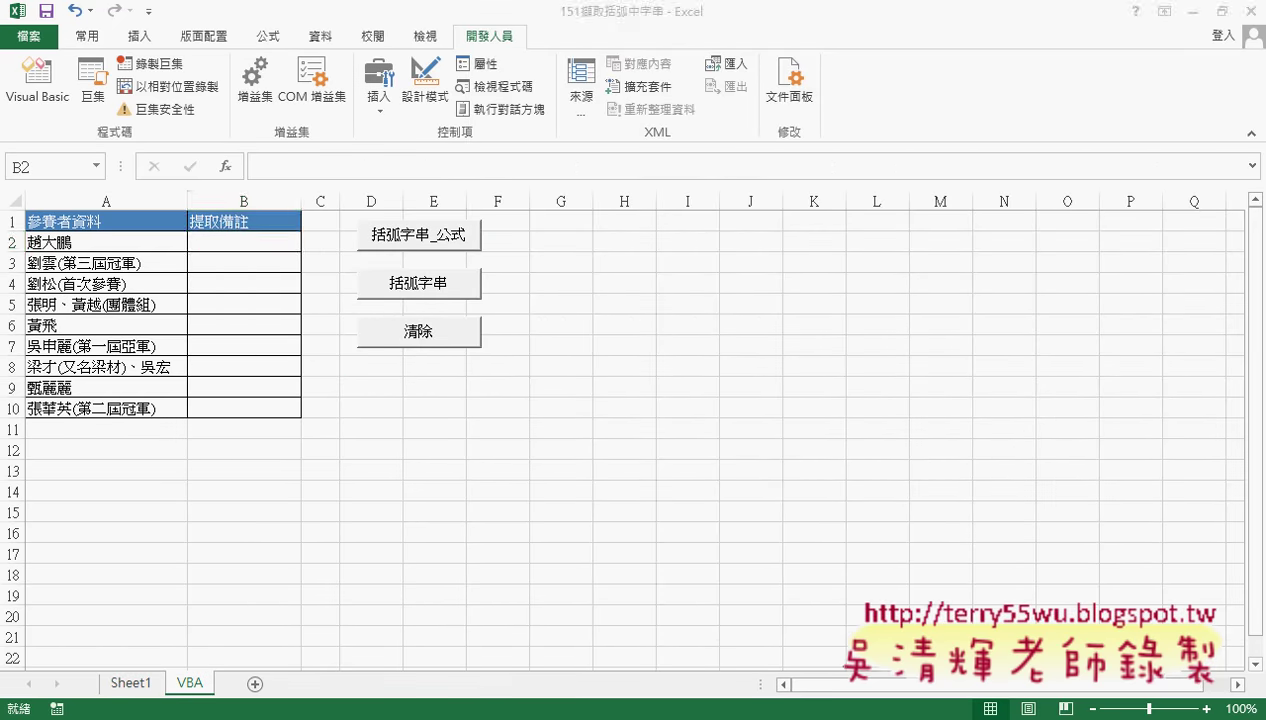
pyautogui.moveTo(432, 688)
pyautogui.click(495, 625)
pyautogui.click(892, 303)
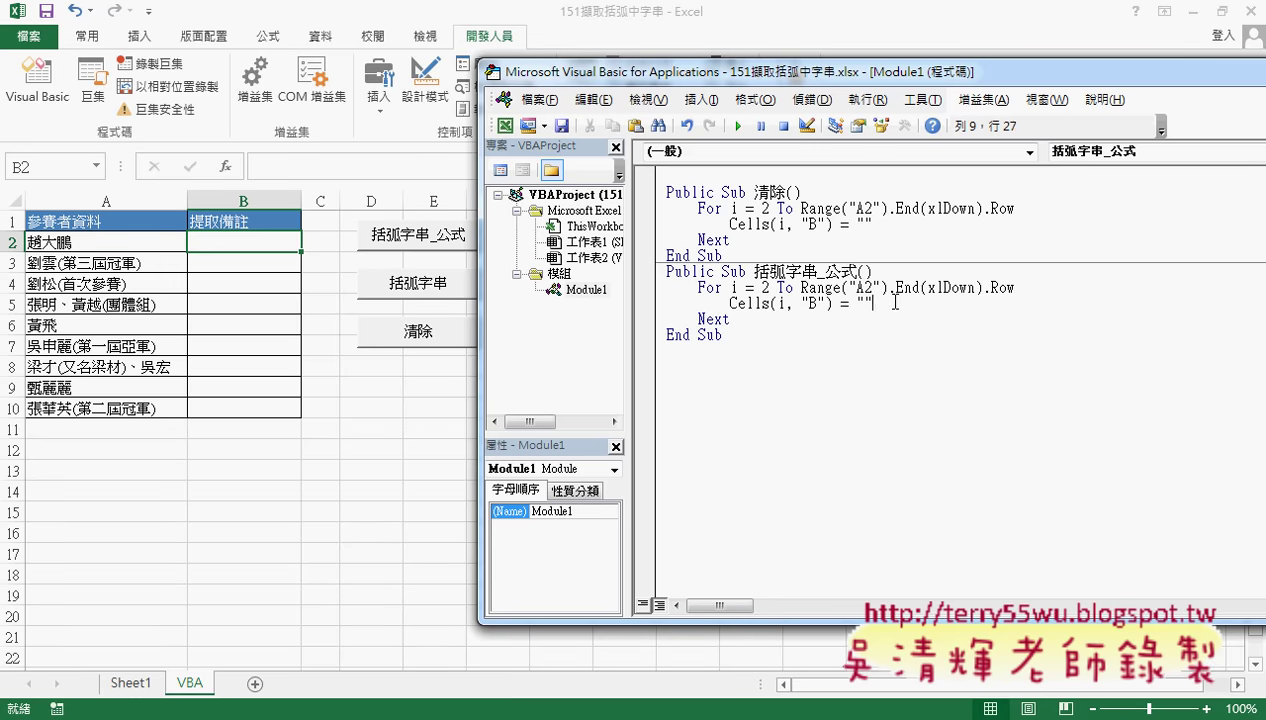
pyautogui.press('Left')
# Step: Copy the IFERROR formula text from cell B2 on Sheet1
pyautogui.click(148, 686)
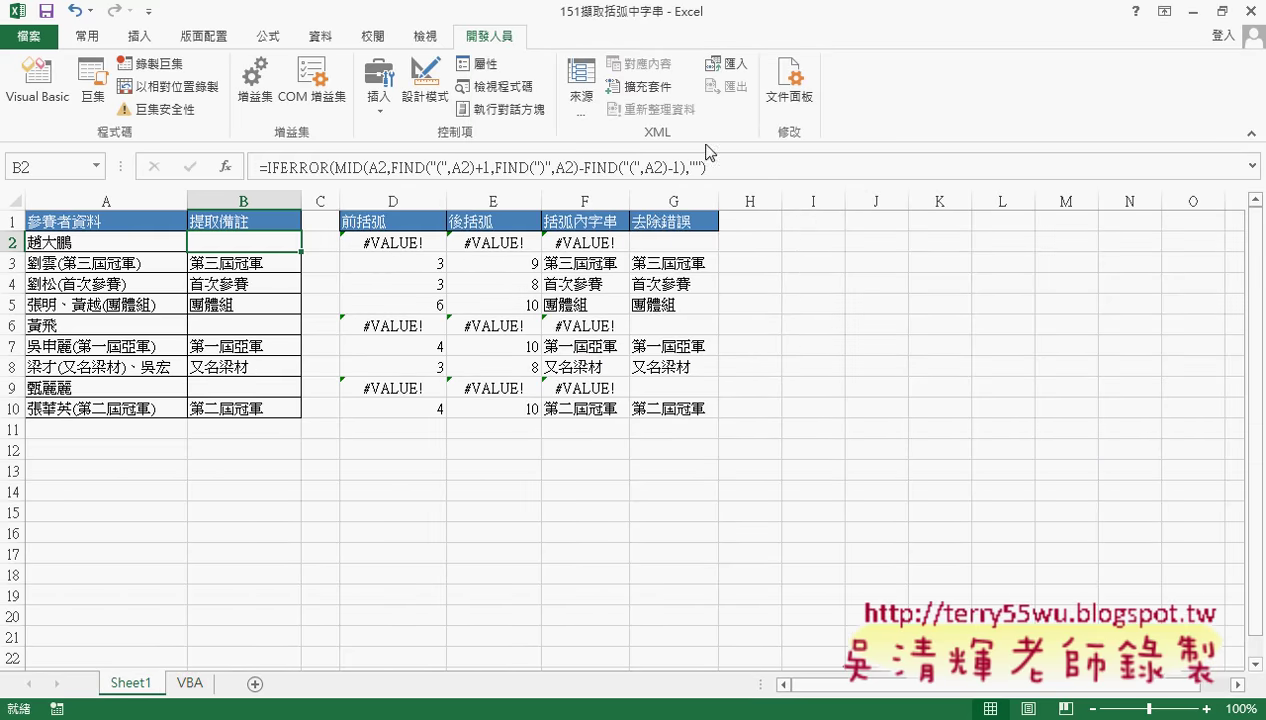
pyautogui.click(323, 167)
pyautogui.moveTo(323, 167); pyautogui.dragTo(259, 167)
pyautogui.hotkey('ctrl', 'c')
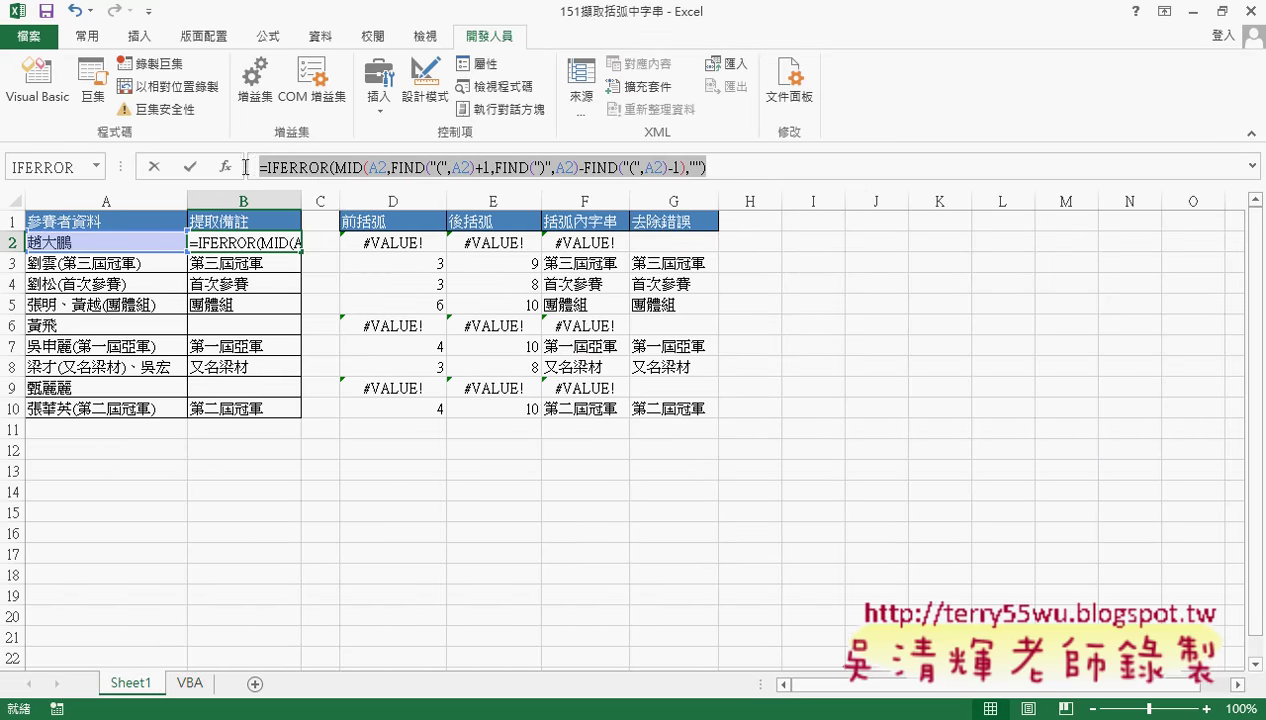
pyautogui.rightClick(363, 176)
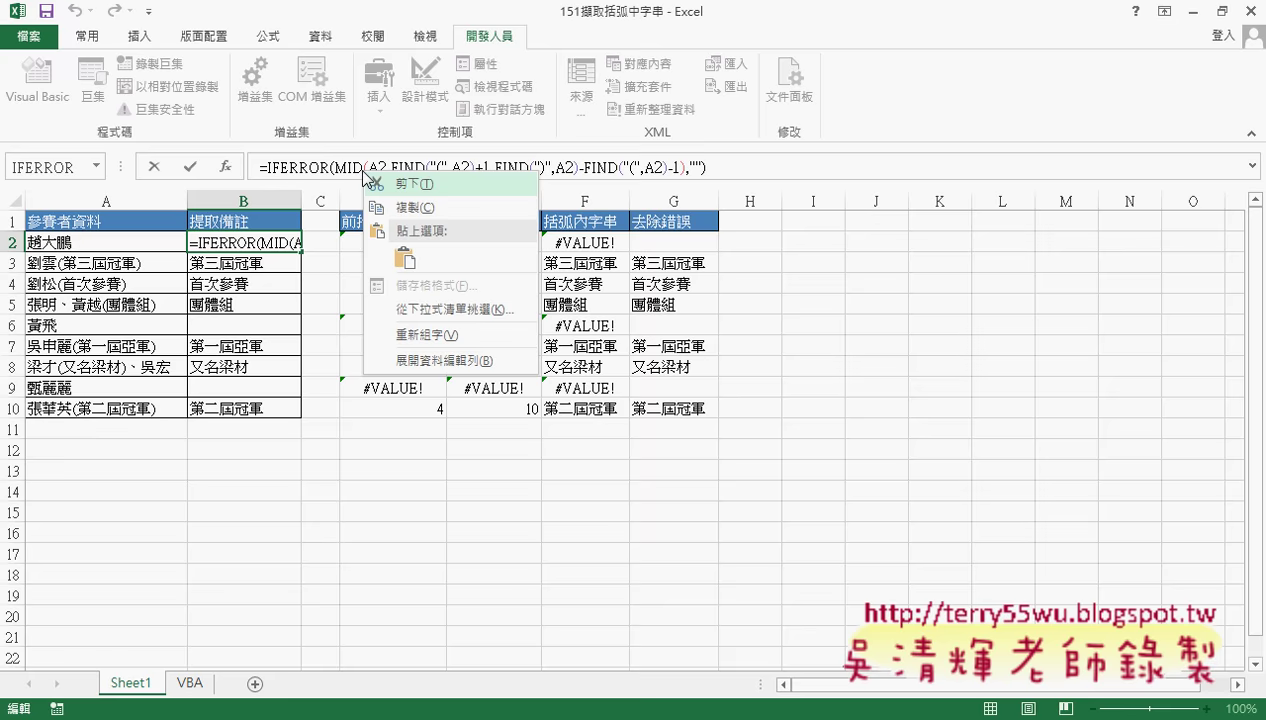
pyautogui.click(405, 207)
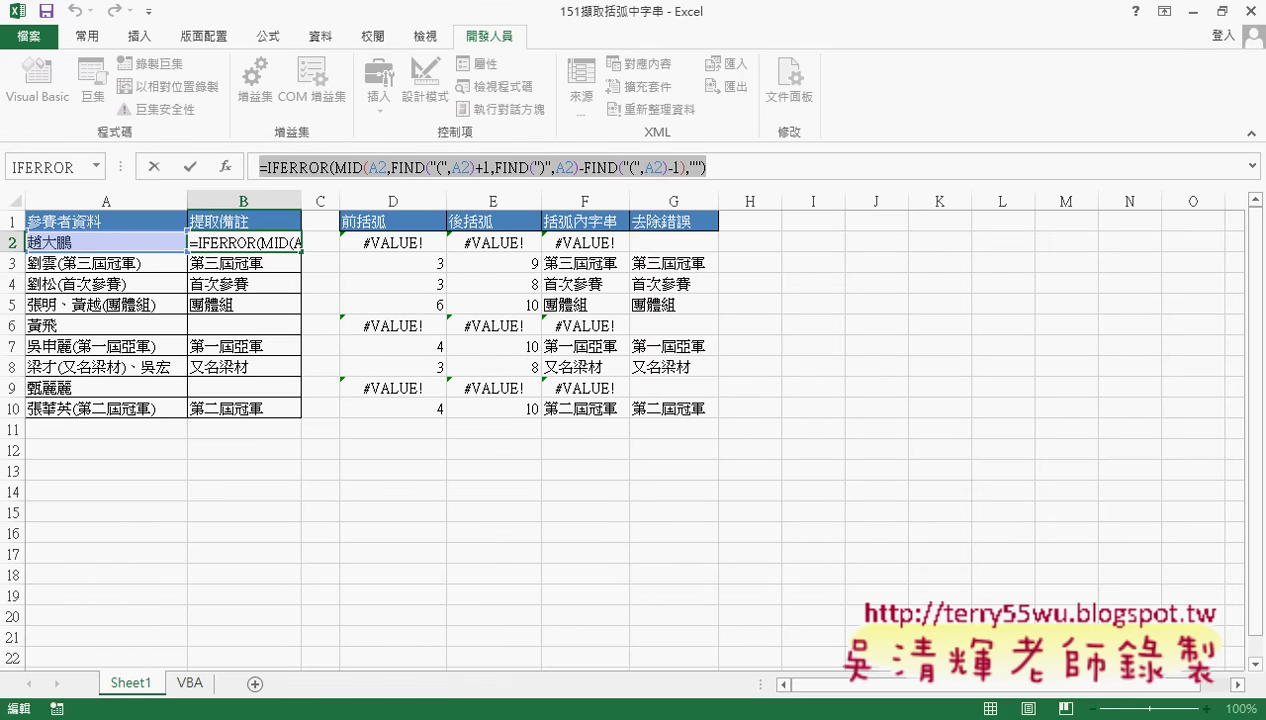
pyautogui.click(155, 167)
# Step: Paste the formula between the quotes of Cells(i, "B") = "" in the VBA editor
pyautogui.hotkey('alt', 'F11')
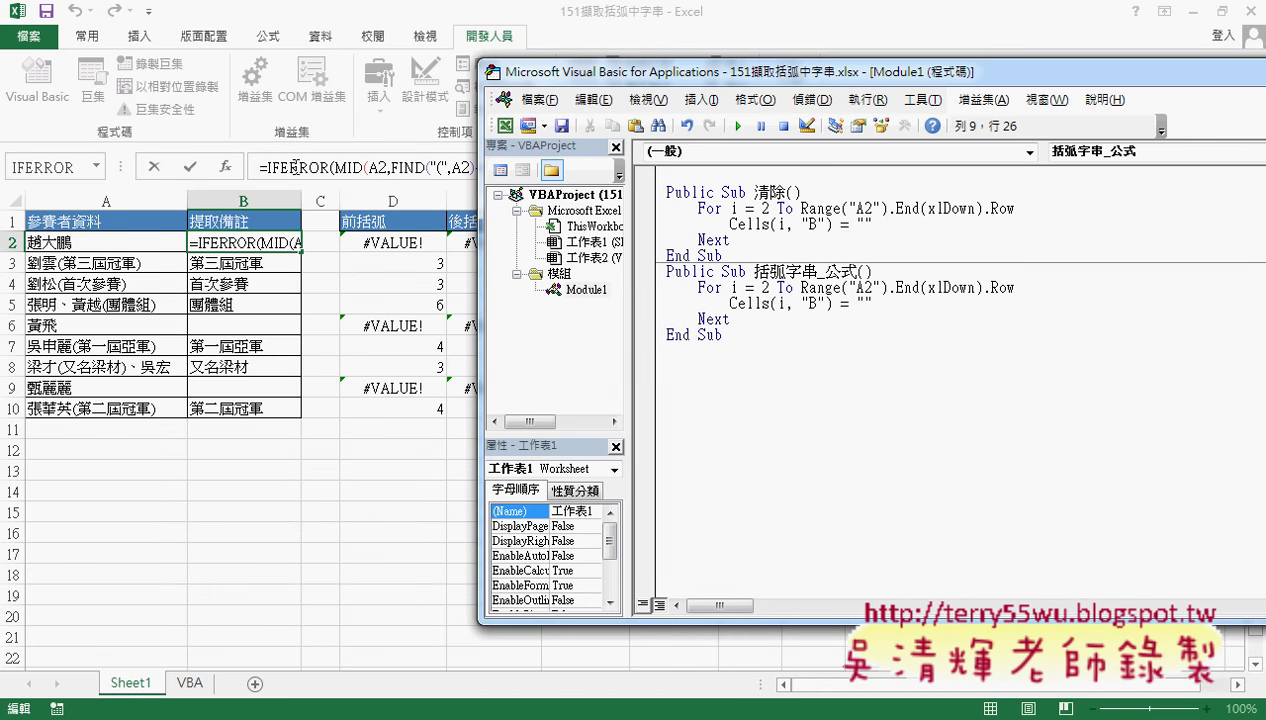
pyautogui.click(155, 168)
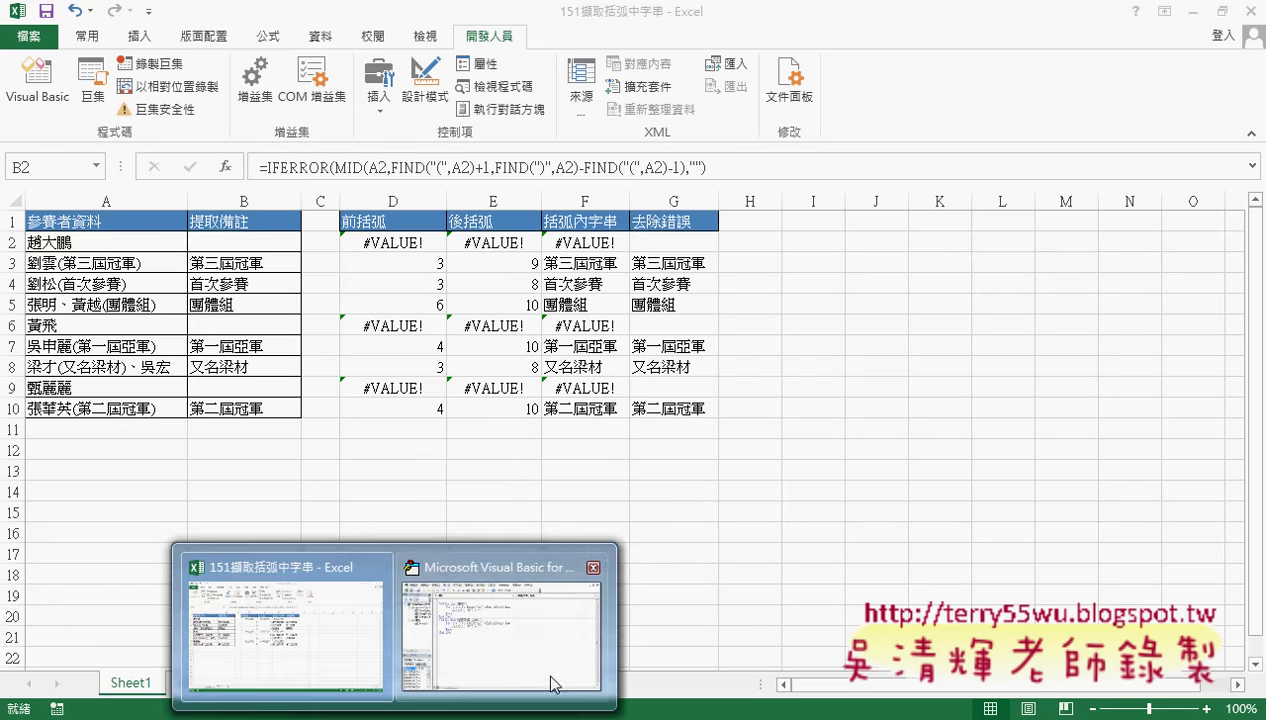
pyautogui.click(562, 664)
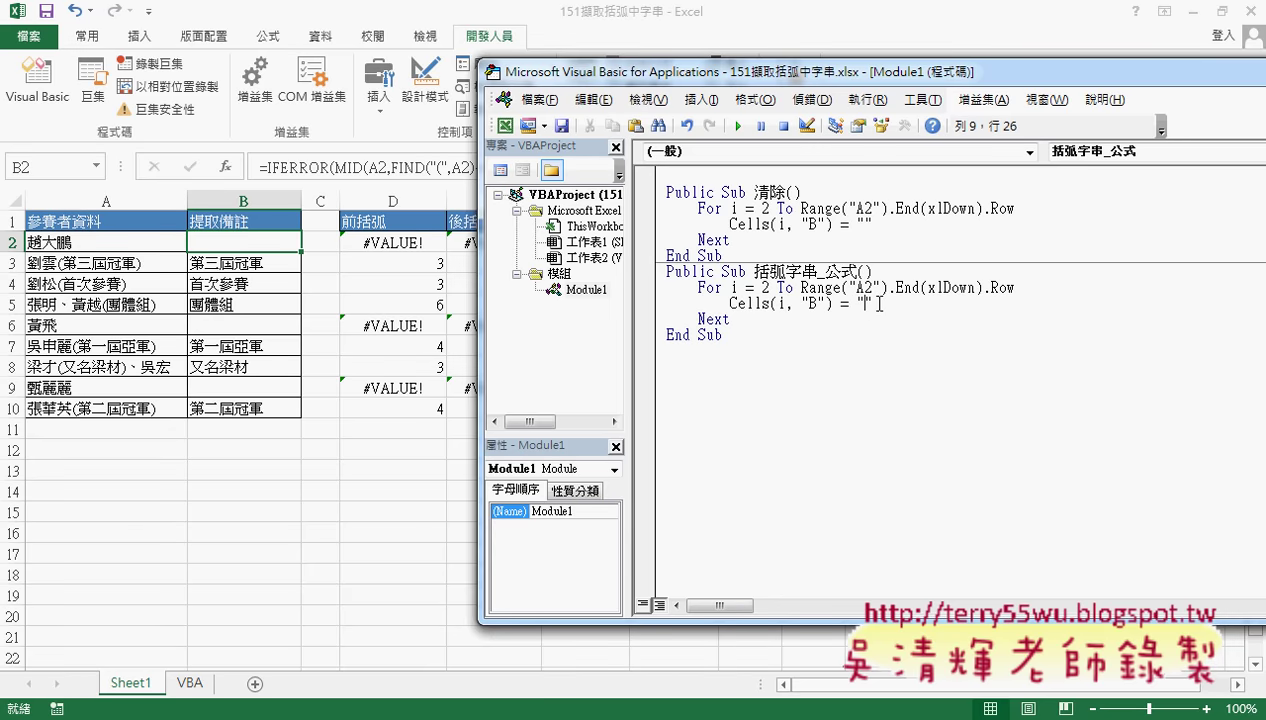
pyautogui.hotkey('ctrl', 'v')
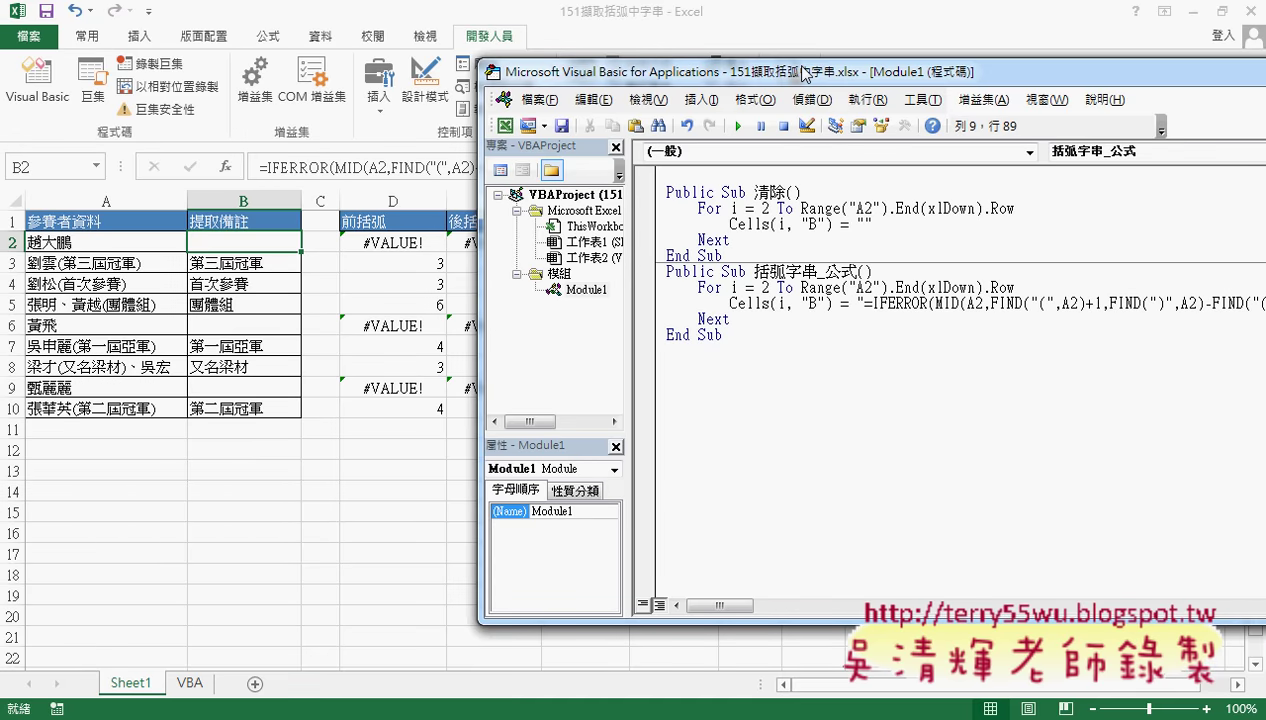
pyautogui.moveTo(796, 72); pyautogui.dragTo(699, 76)
# Step: Run 括弧字串_公式 from the VBA editor, producing the 必須是：陳述式結尾 compile error
pyautogui.click(199, 690)
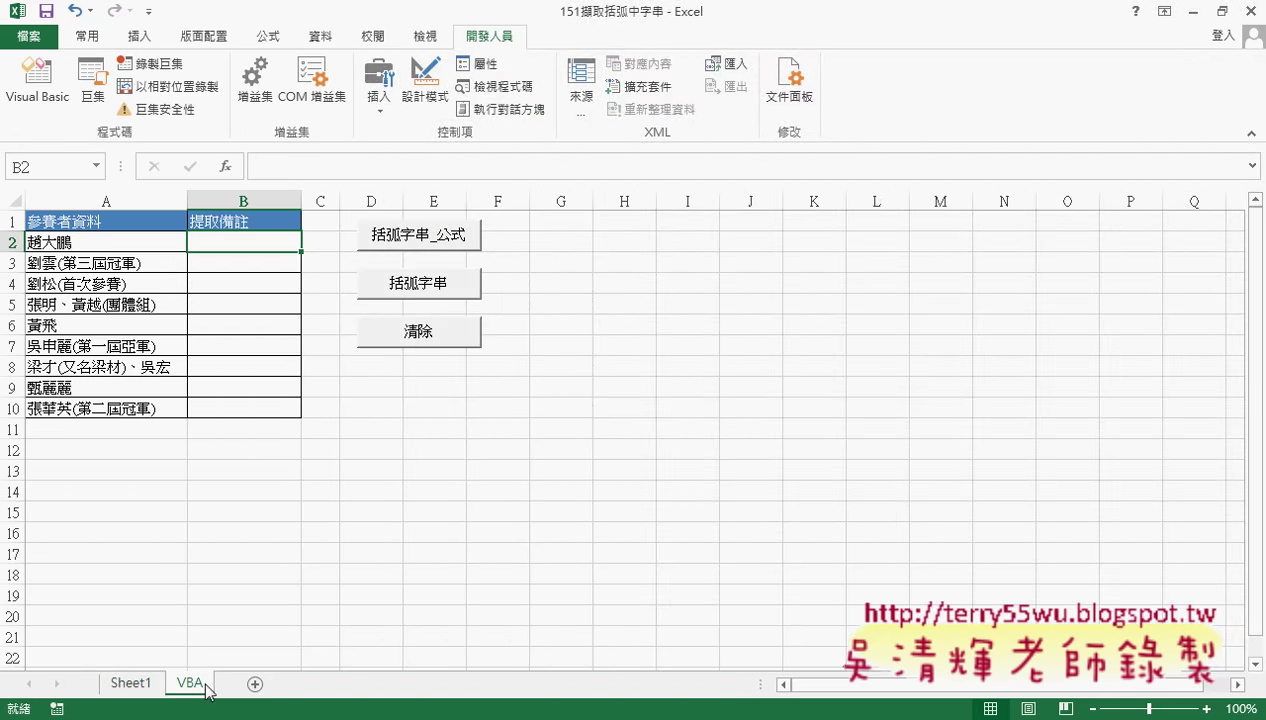
pyautogui.moveTo(395, 715)
pyautogui.click(490, 655)
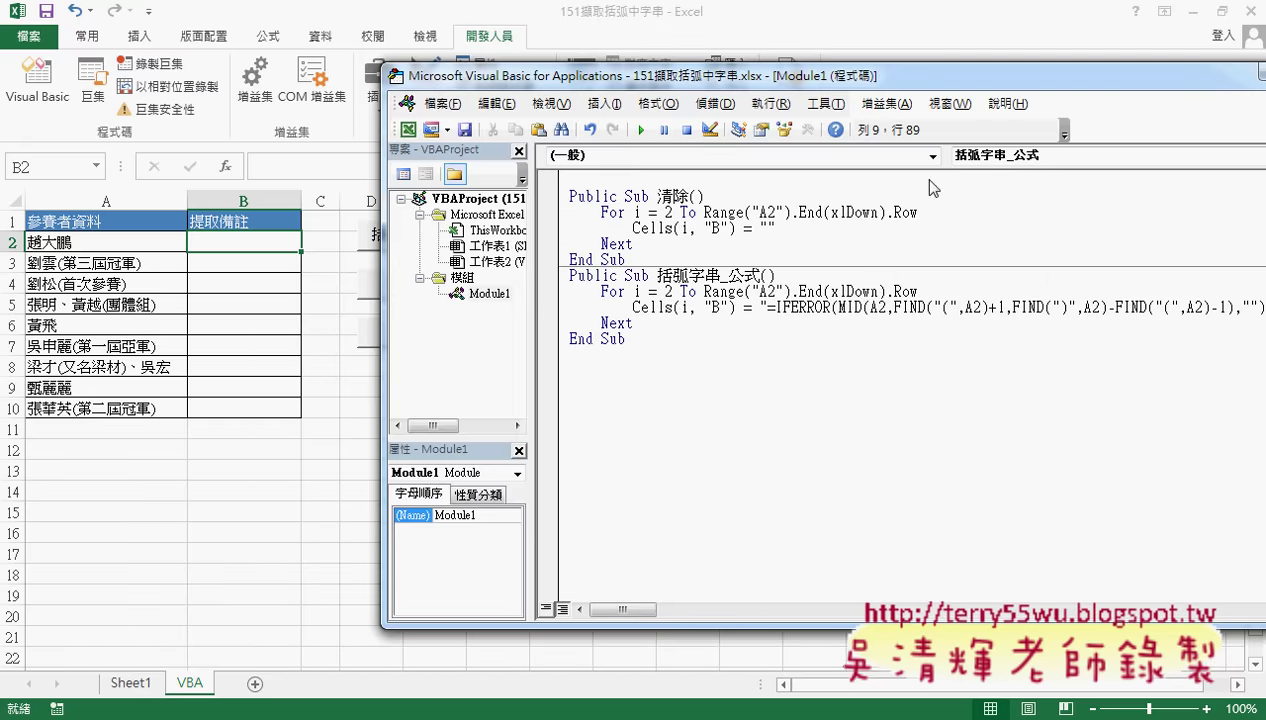
pyautogui.moveTo(872, 62); pyautogui.dragTo(735, 62)
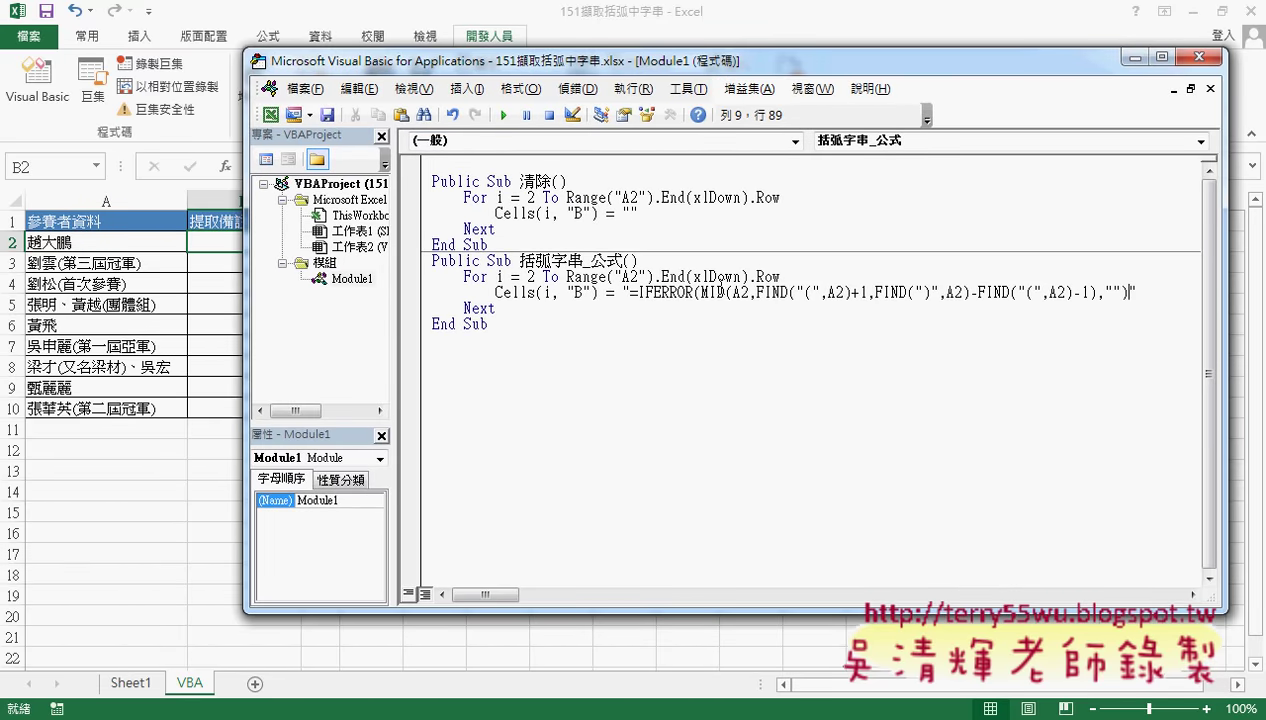
pyautogui.click(716, 292)
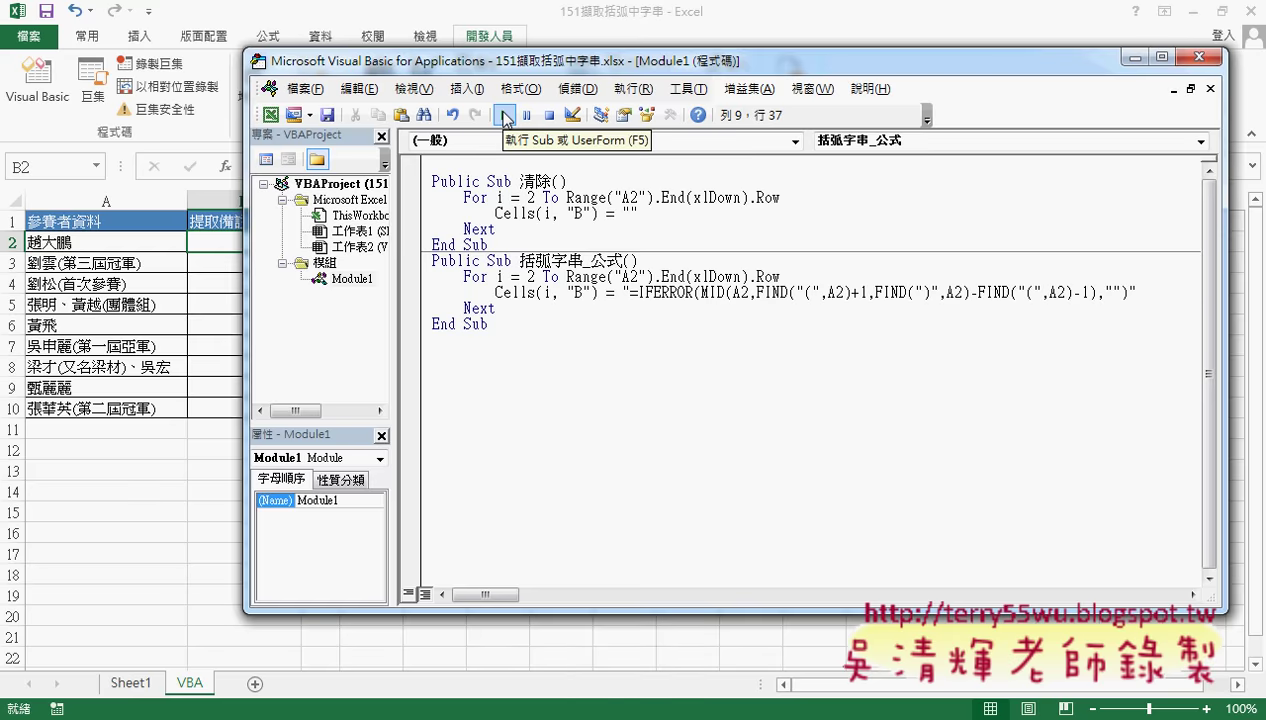
pyautogui.moveTo(522, 60); pyautogui.dragTo(624, 60)
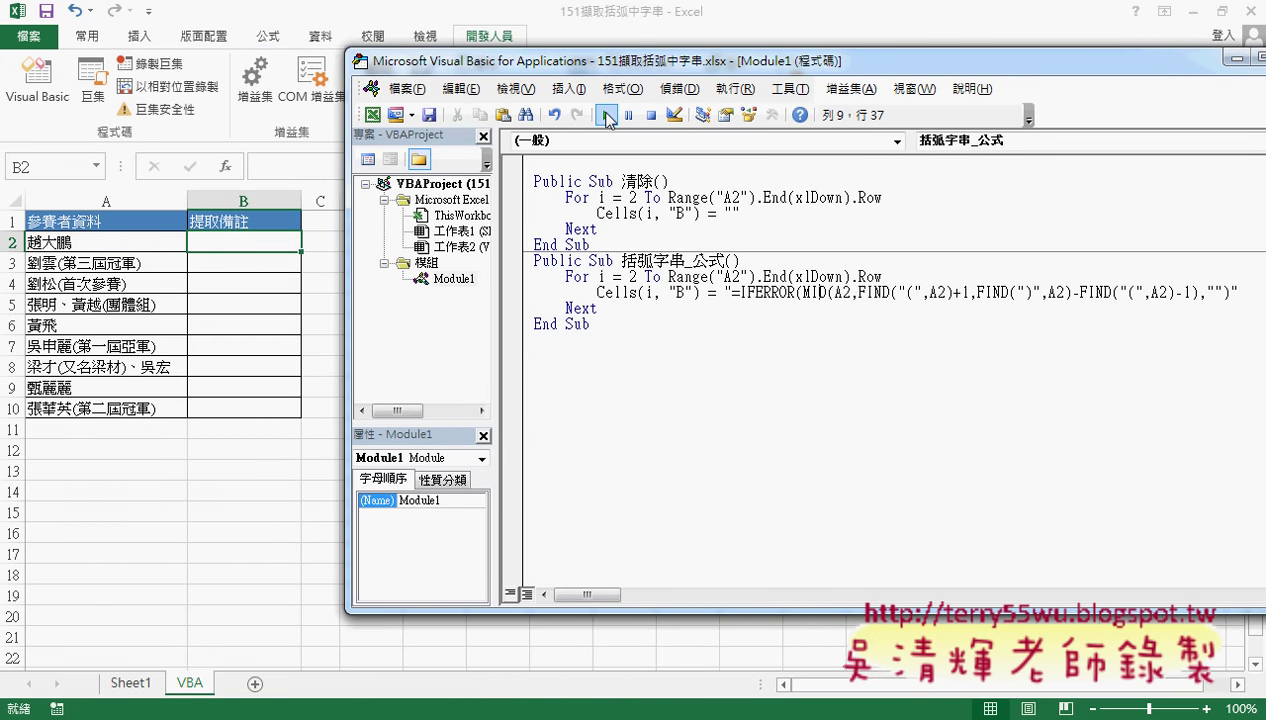
pyautogui.click(606, 118)
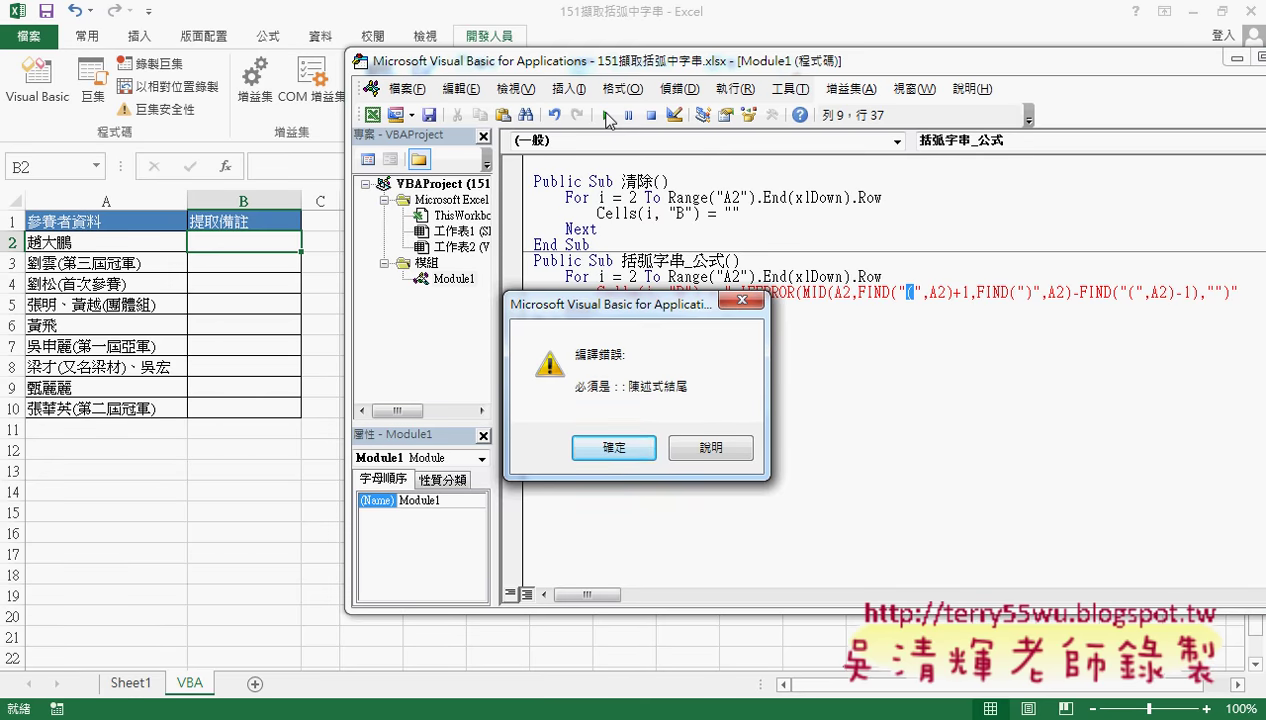
# Step: Move the compile error message aside and examine the formula line's unescaped inner quotes
pyautogui.moveTo(637, 307); pyautogui.dragTo(648, 360)
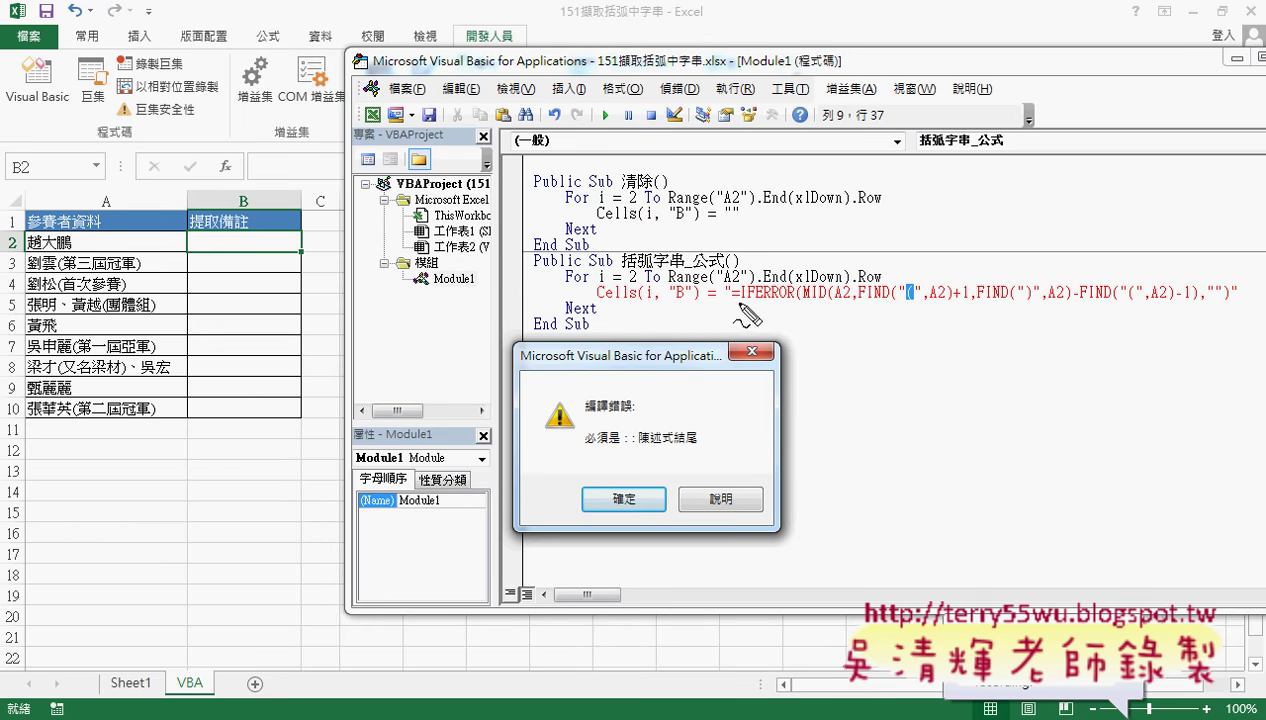
pyautogui.moveTo(727, 223); pyautogui.dragTo(745, 236)
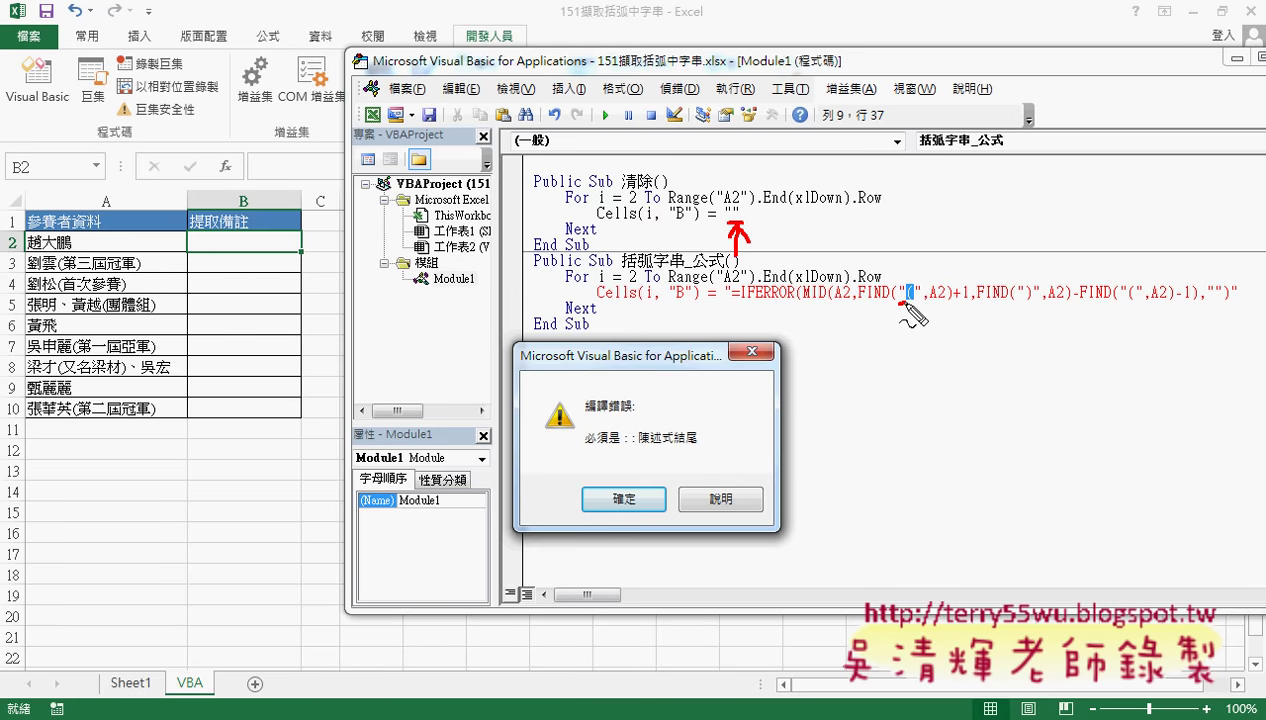
pyautogui.moveTo(899, 304); pyautogui.dragTo(924, 302)
pyautogui.moveTo(732, 280); pyautogui.dragTo(728, 290)
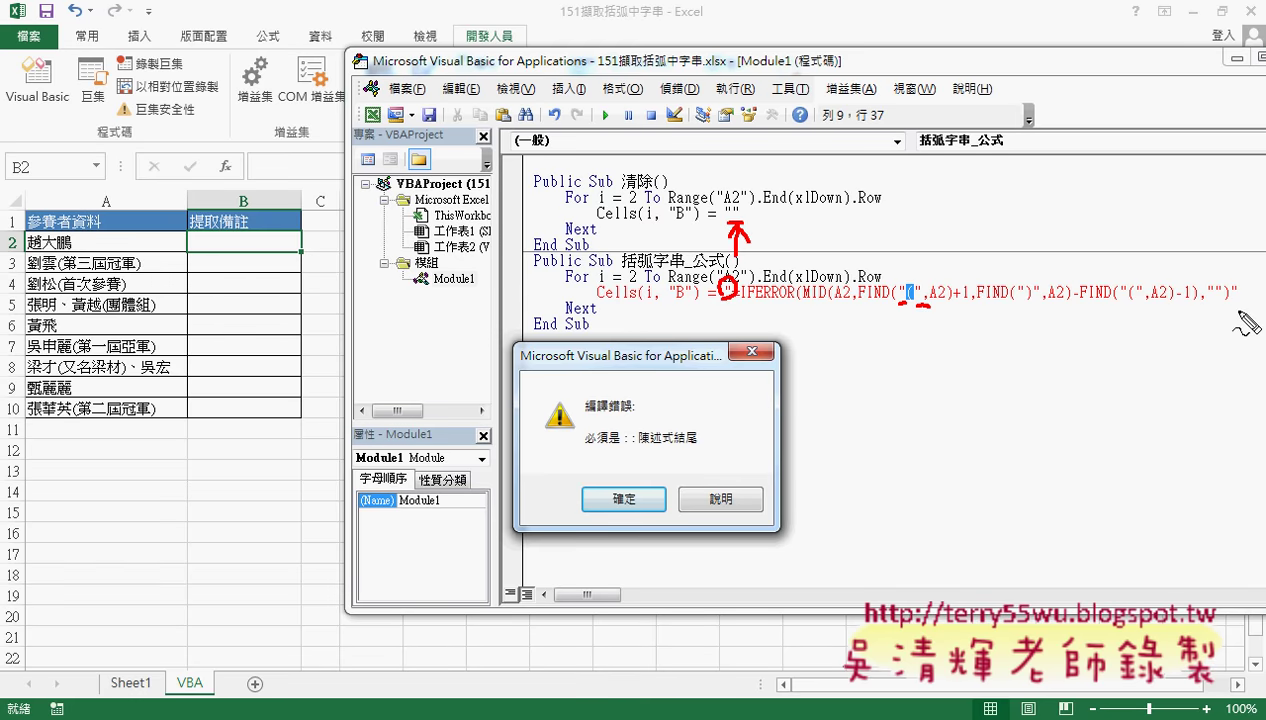
pyautogui.moveTo(1236, 278); pyautogui.dragTo(1238, 296)
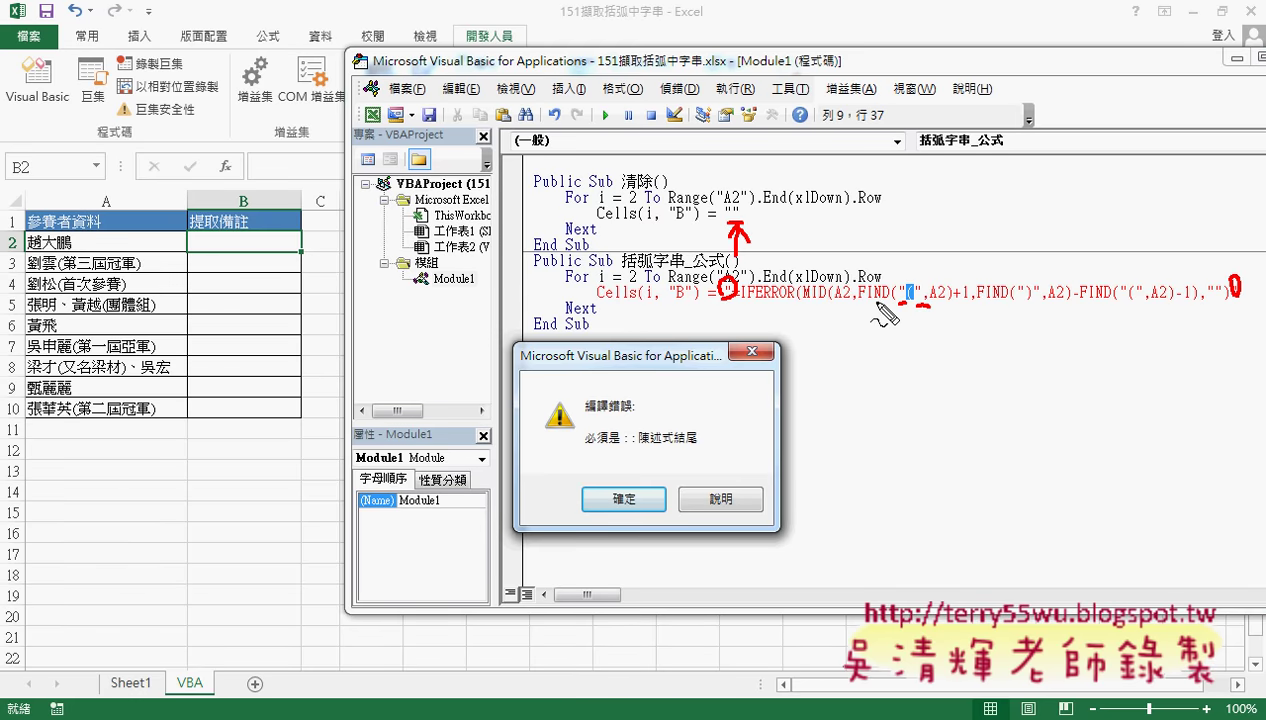
pyautogui.moveTo(875, 207)
pyautogui.mouseDown()
pyautogui.moveTo(871, 225)
pyautogui.moveTo(895, 222)
pyautogui.mouseUp()
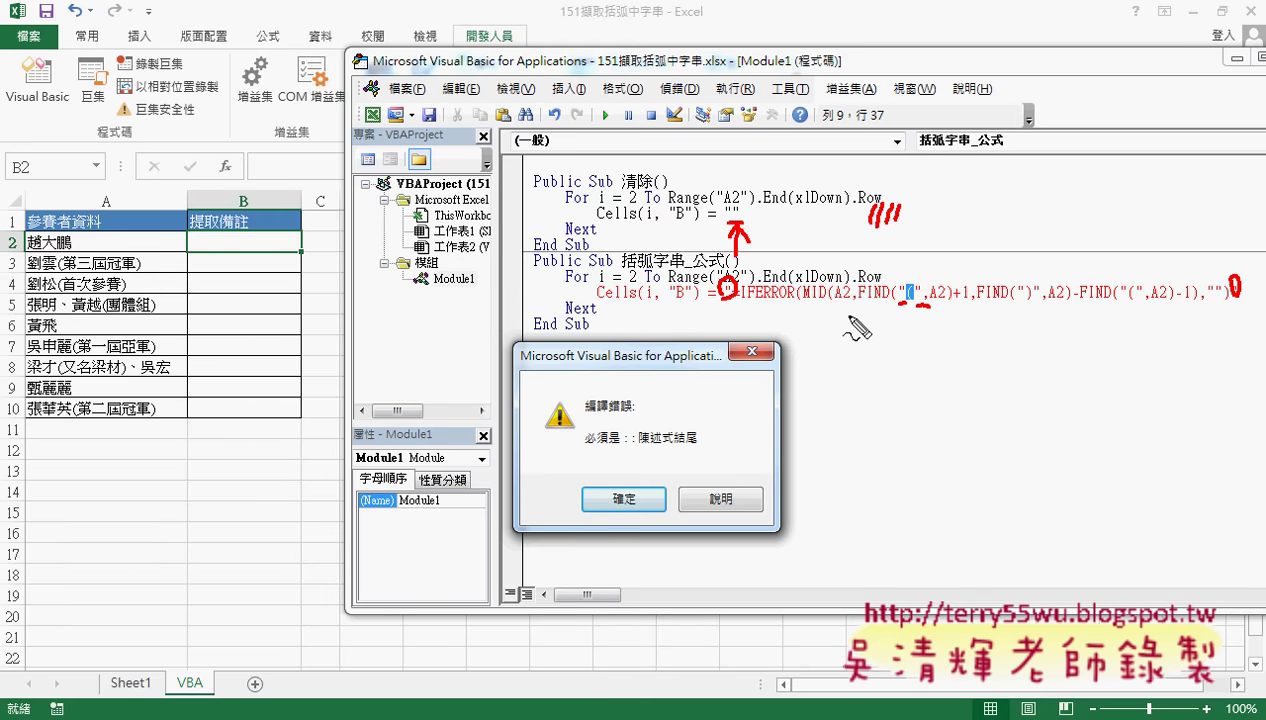
pyautogui.moveTo(843, 304); pyautogui.dragTo(852, 304)
pyautogui.moveTo(843, 310); pyautogui.dragTo(852, 310)
pyautogui.moveTo(629, 297); pyautogui.dragTo(637, 295)
pyautogui.moveTo(838, 280); pyautogui.dragTo(849, 300)
pyautogui.moveTo(598, 266)
pyautogui.mouseDown()
pyautogui.moveTo(604, 290)
pyautogui.moveTo(816, 244)
pyautogui.moveTo(840, 290)
pyautogui.moveTo(849, 280)
pyautogui.mouseUp()
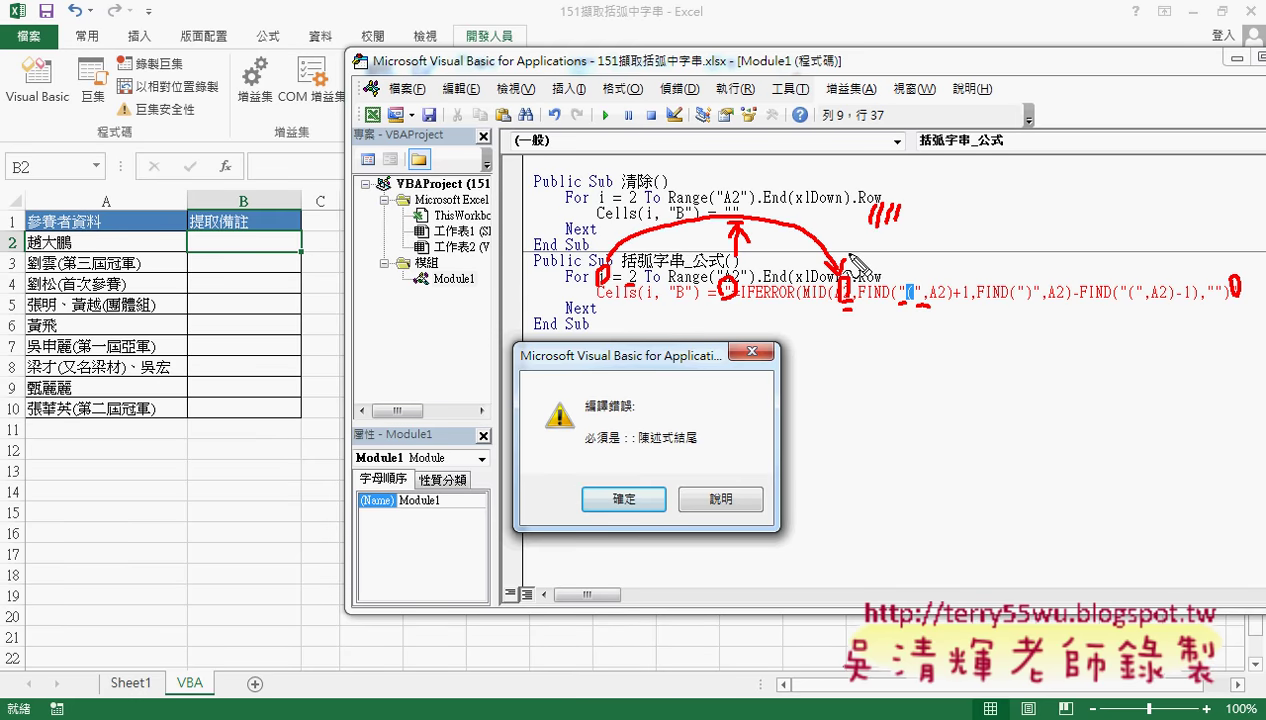
pyautogui.press('Escape')
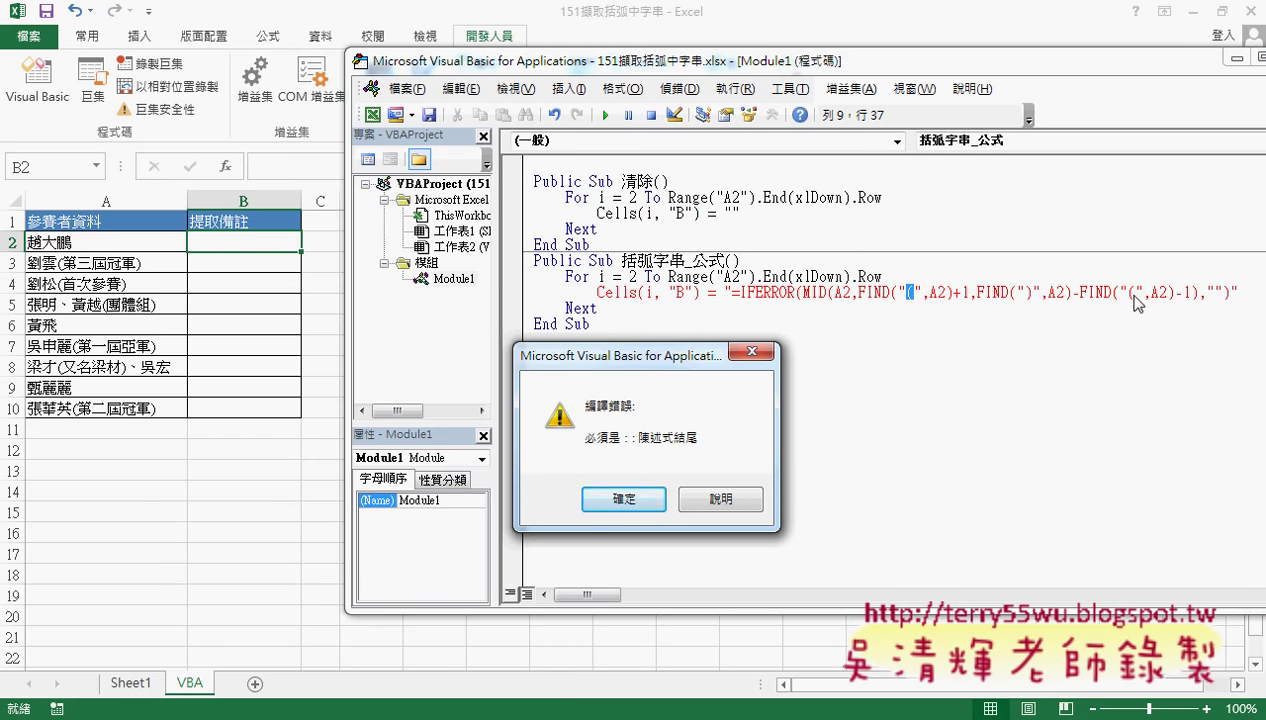
# Step: Remove the =IFERROR formula text from the Cells line, keeping the empty quotes
pyautogui.click(632, 508)
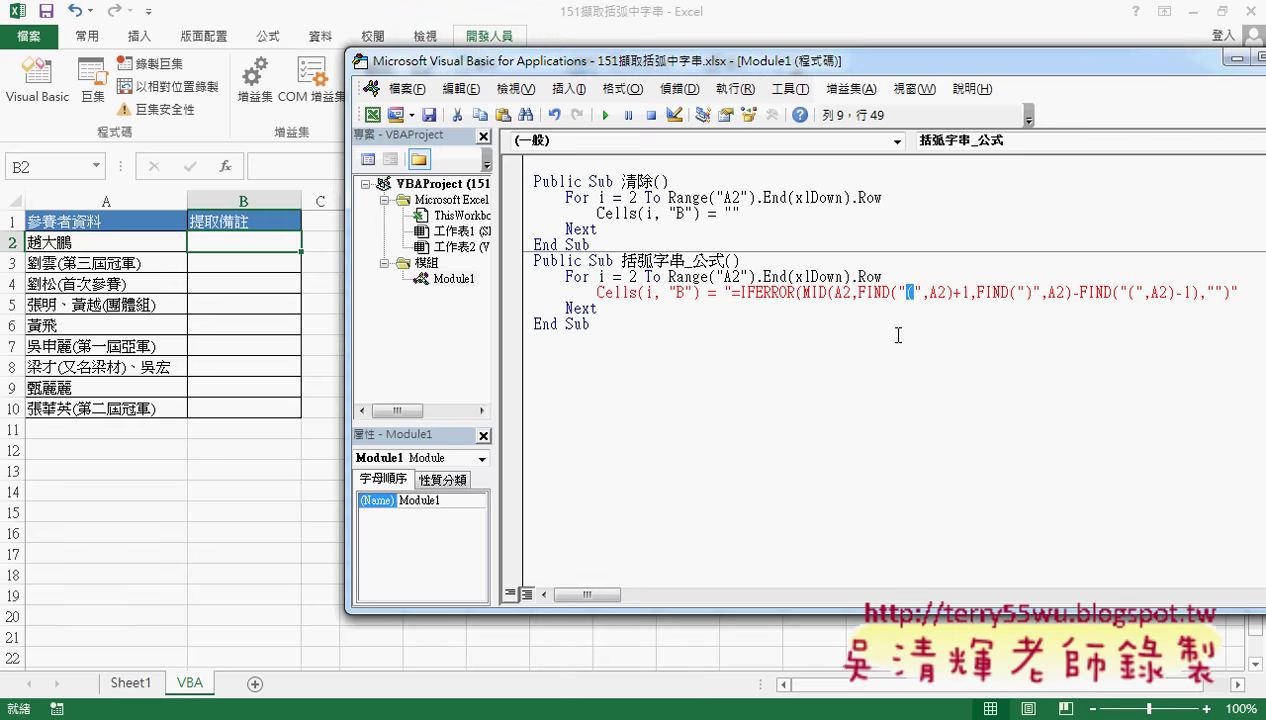
pyautogui.click(899, 293)
pyautogui.write('"')
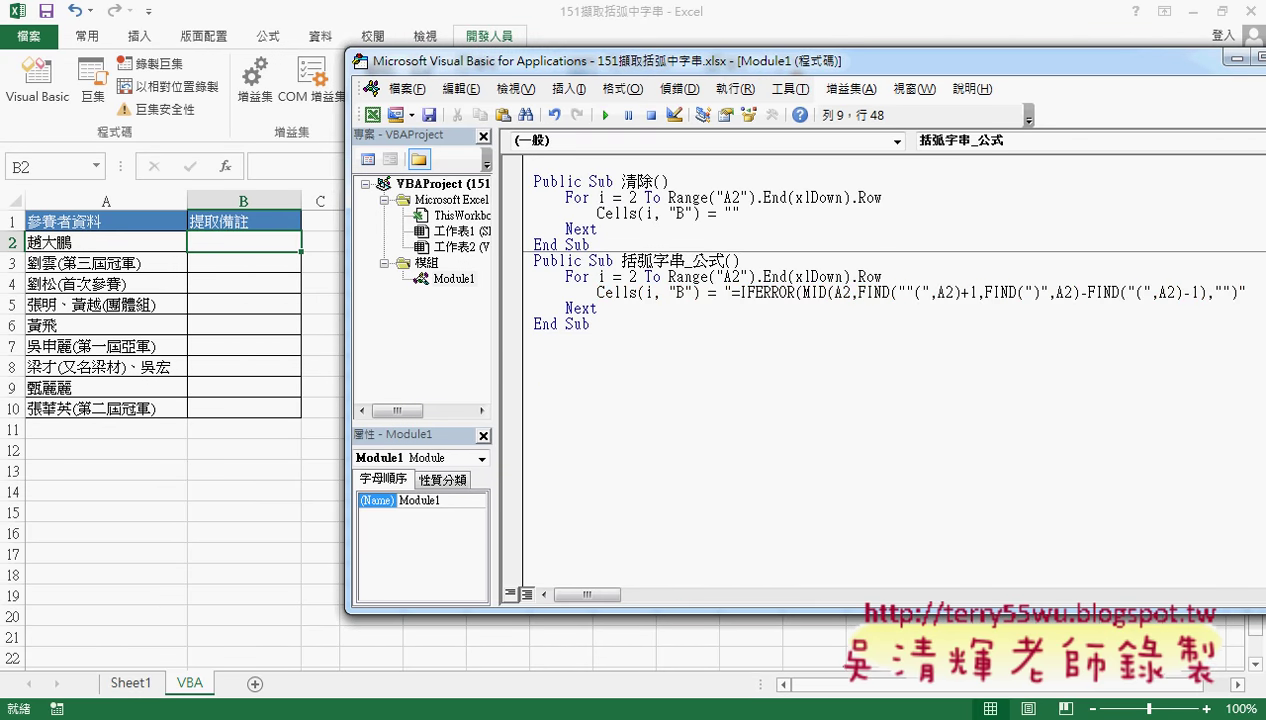
pyautogui.press('BackSpace')
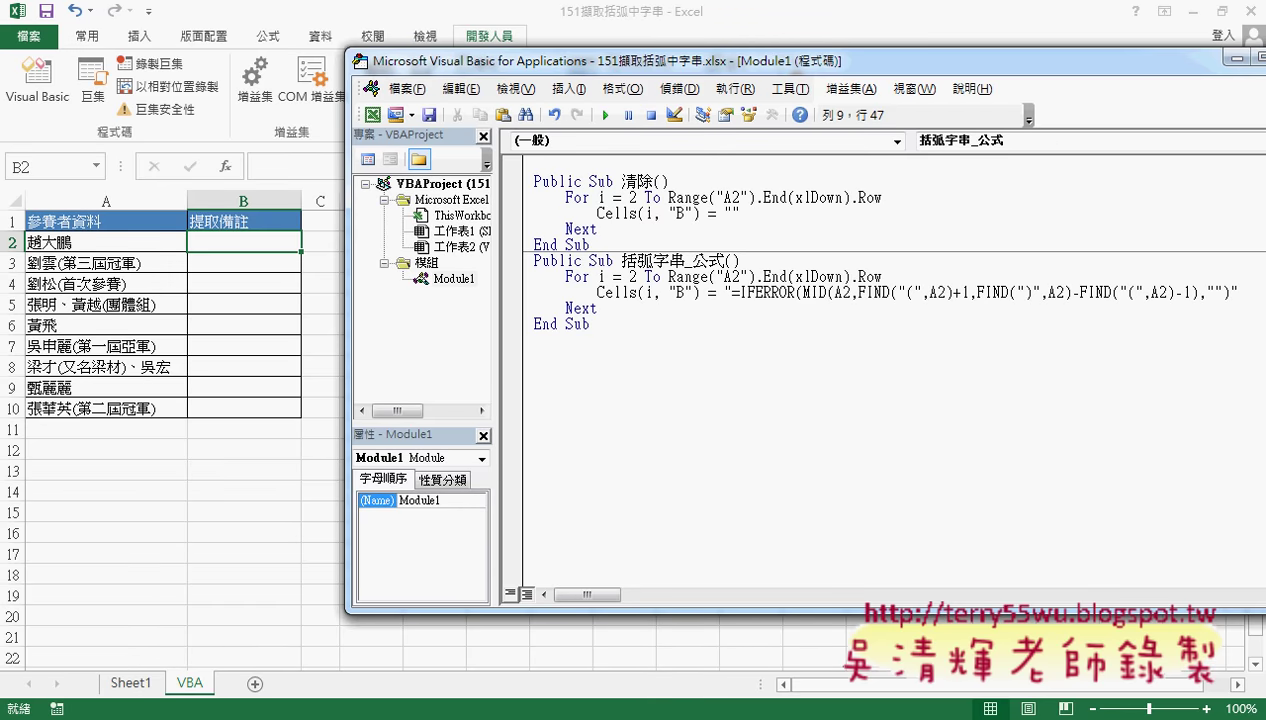
pyautogui.moveTo(731, 291); pyautogui.dragTo(1218, 291)
pyautogui.press('Delete')
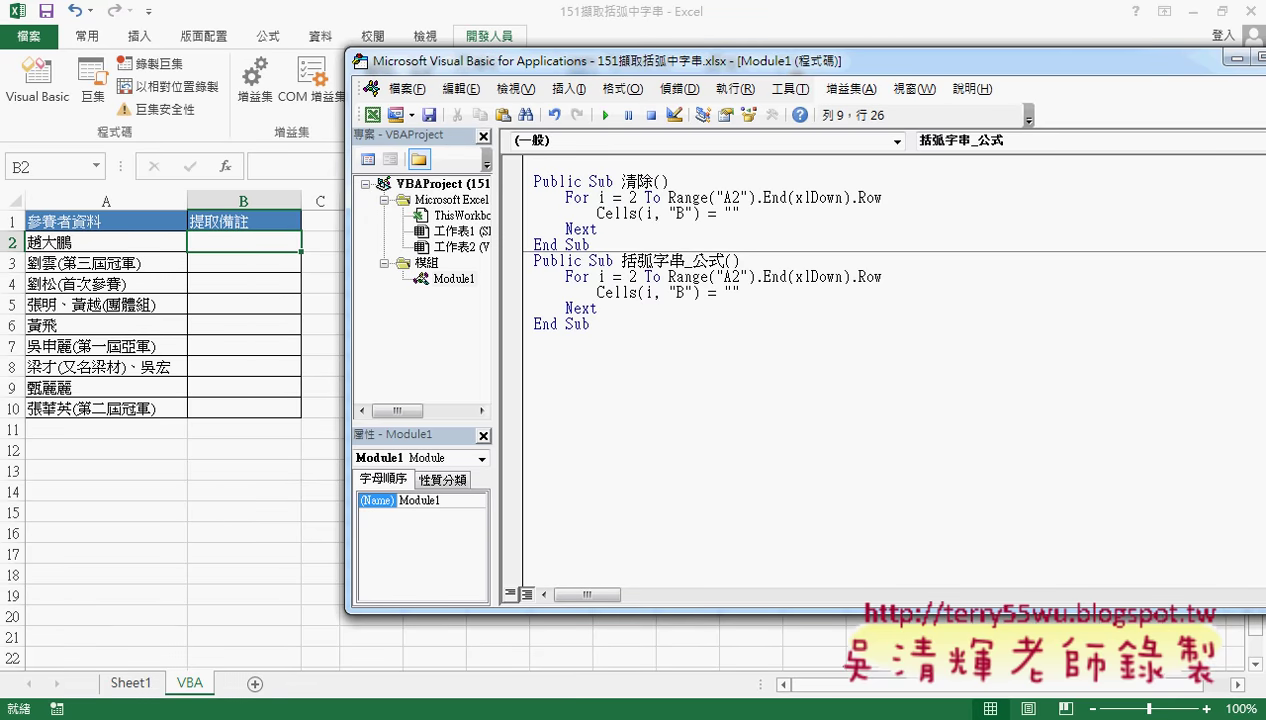
pyautogui.press('super')
pyautogui.click(102, 652)
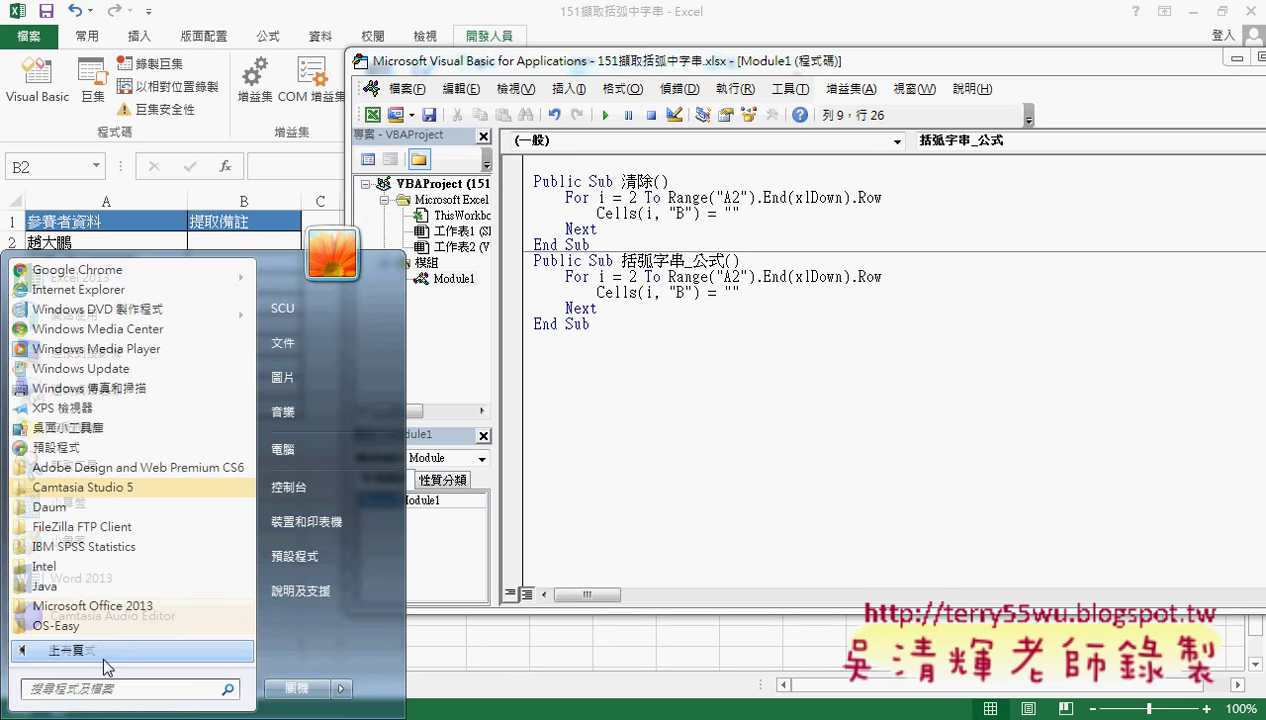
# Step: Launch Notepad and paste the IFERROR formula into a blank note
pyautogui.scroll(-3, 185, 565)
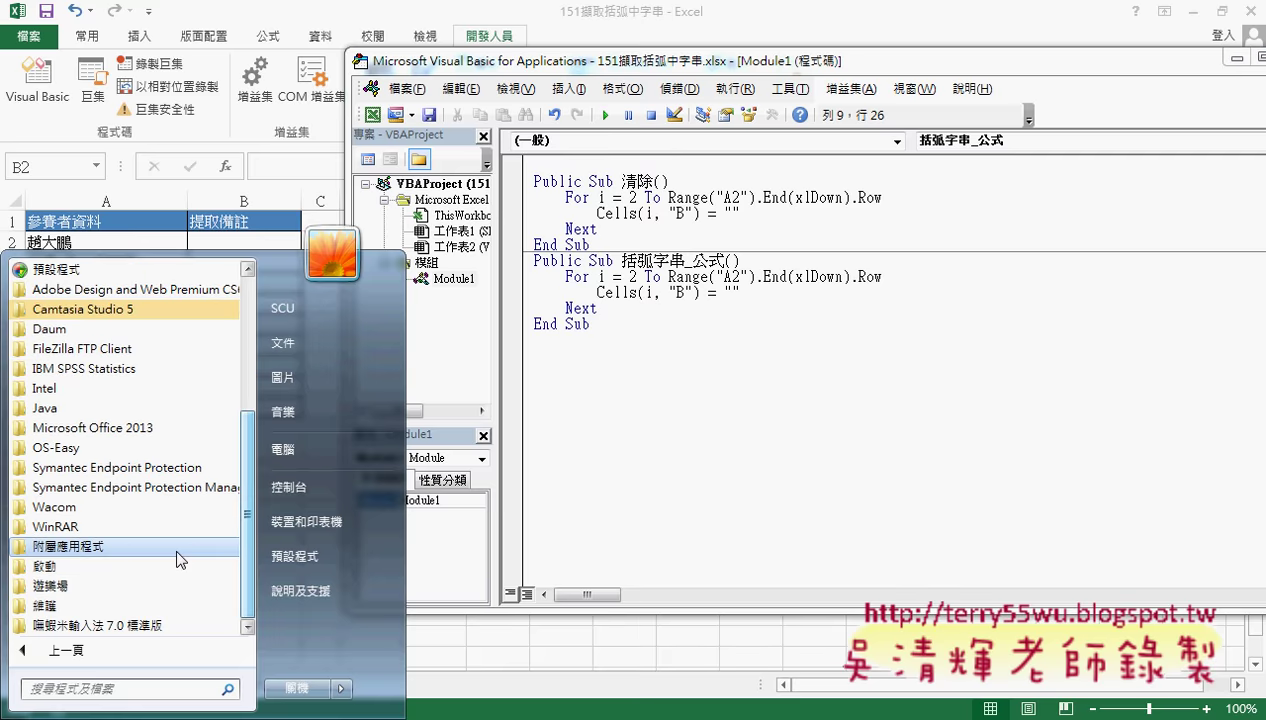
pyautogui.click(180, 560)
pyautogui.press('Escape')
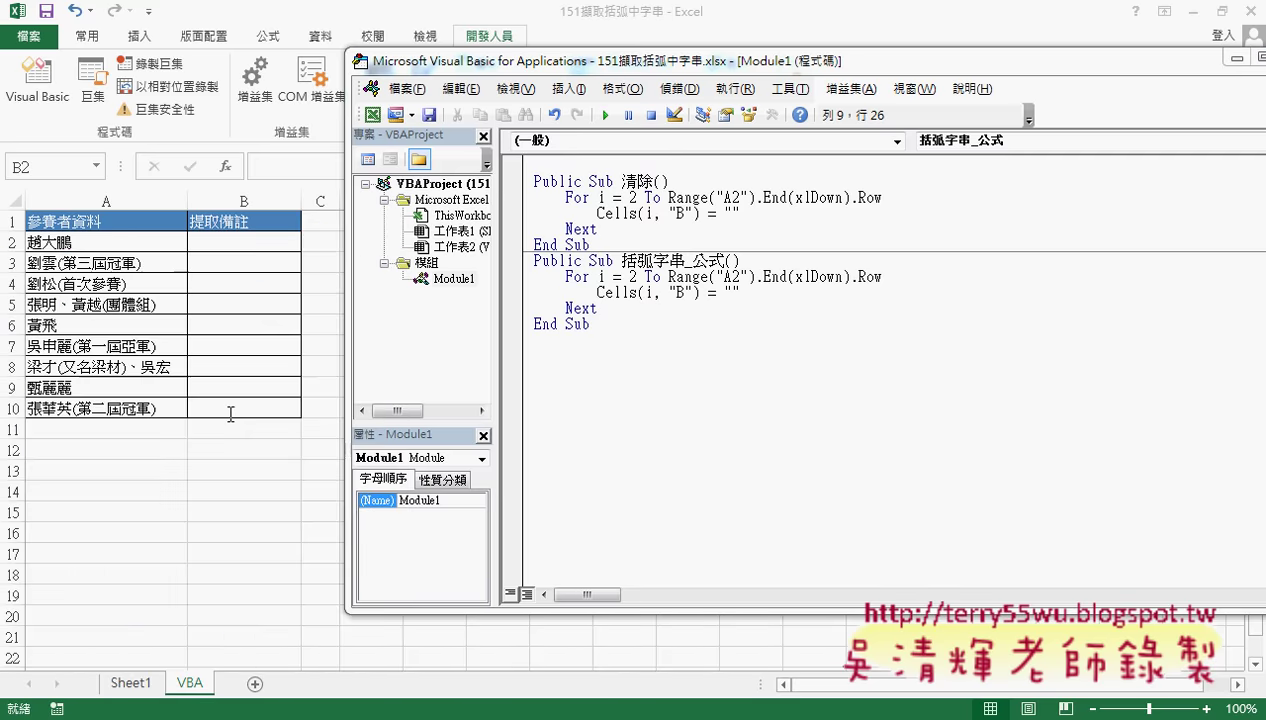
pyautogui.rightClick(463, 219)
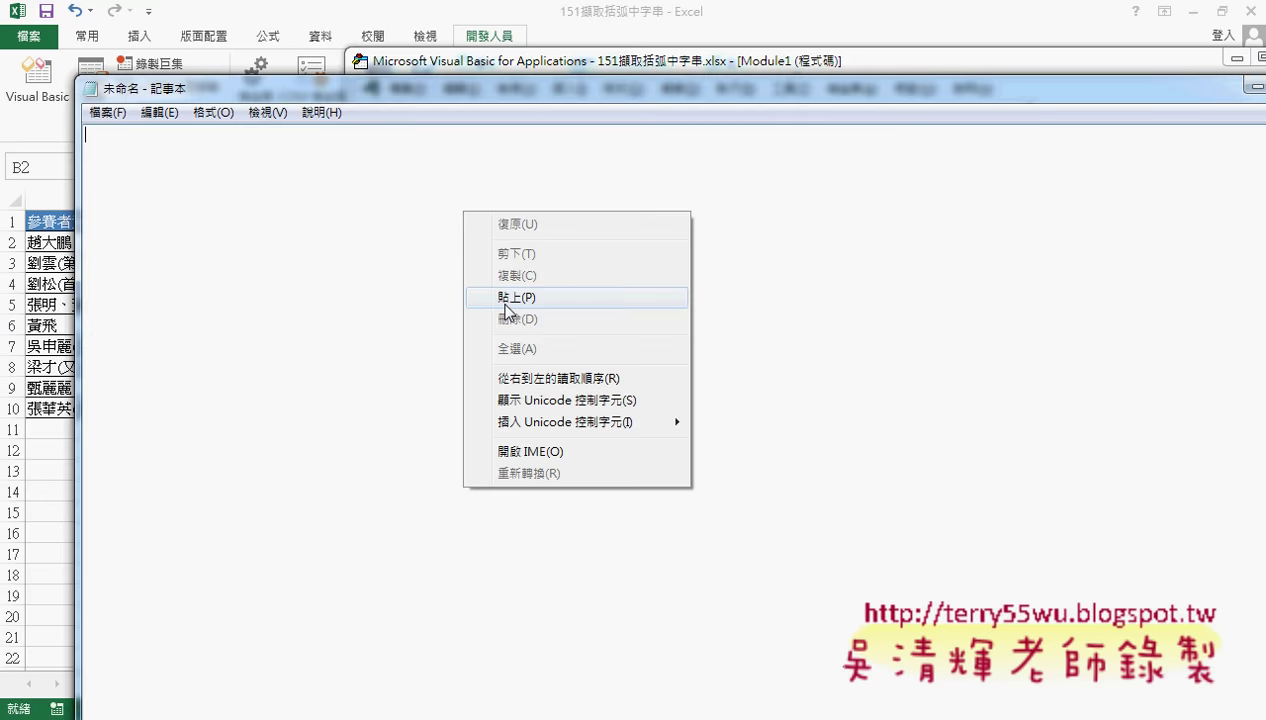
pyautogui.click(505, 295)
# Step: Replace every " with "" in the formula using Notepad's Replace All
pyautogui.click(159, 112)
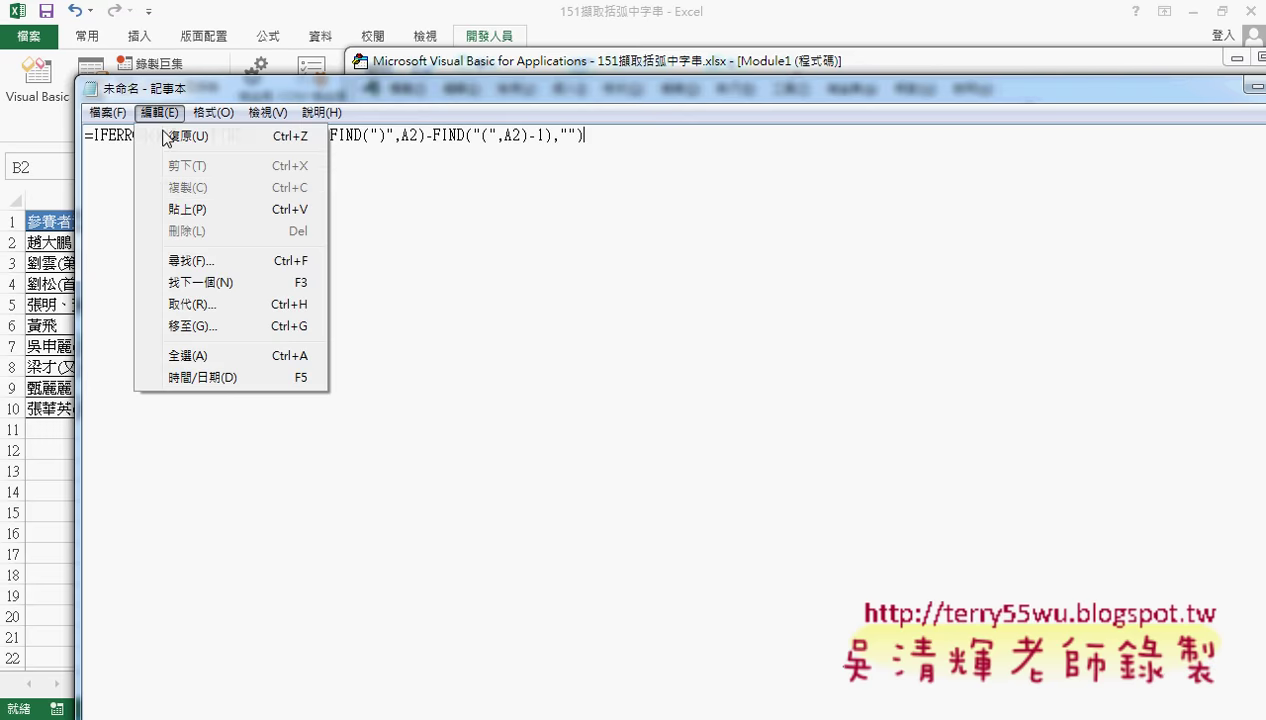
pyautogui.click(197, 312)
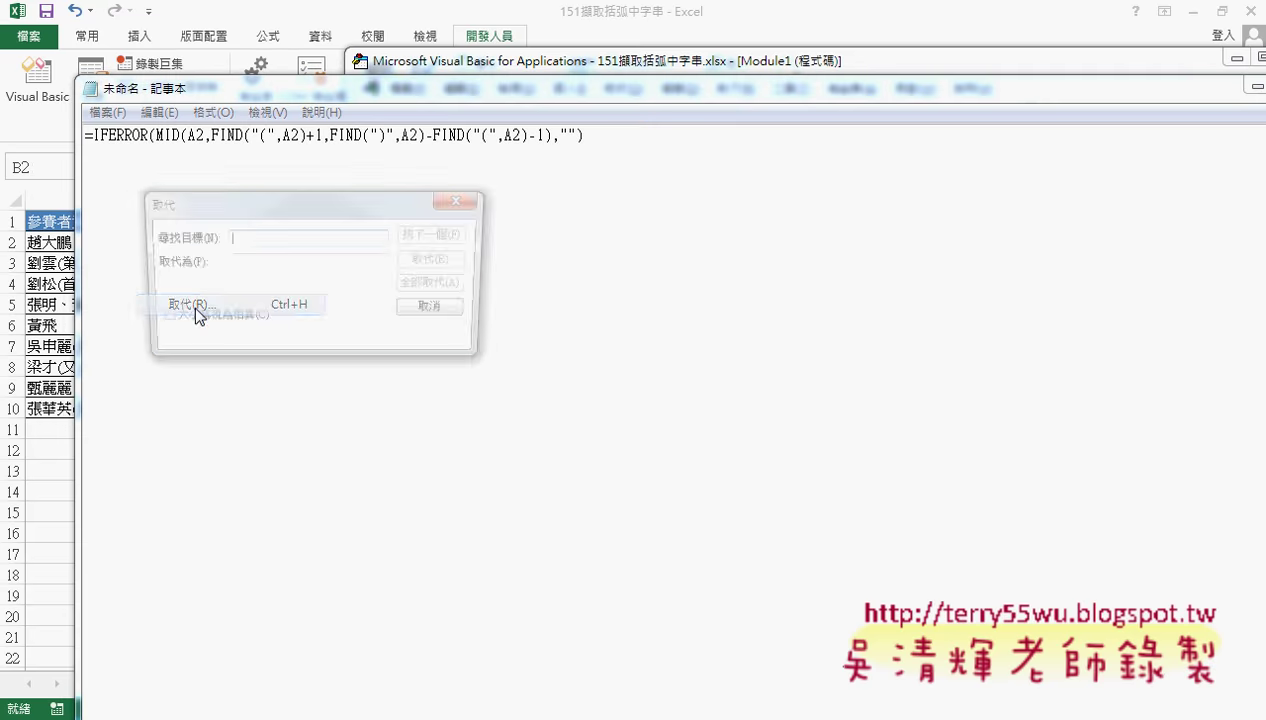
pyautogui.write('"')
pyautogui.click(307, 263)
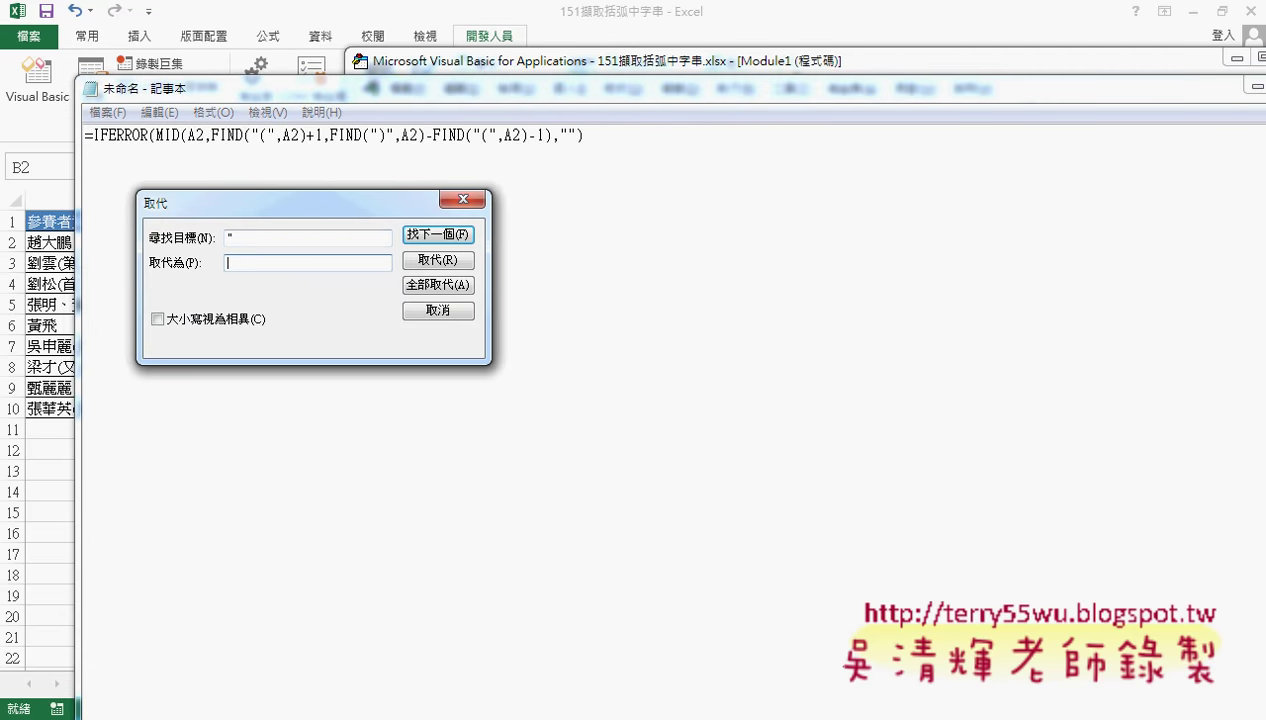
pyautogui.write('""')
pyautogui.click(443, 287)
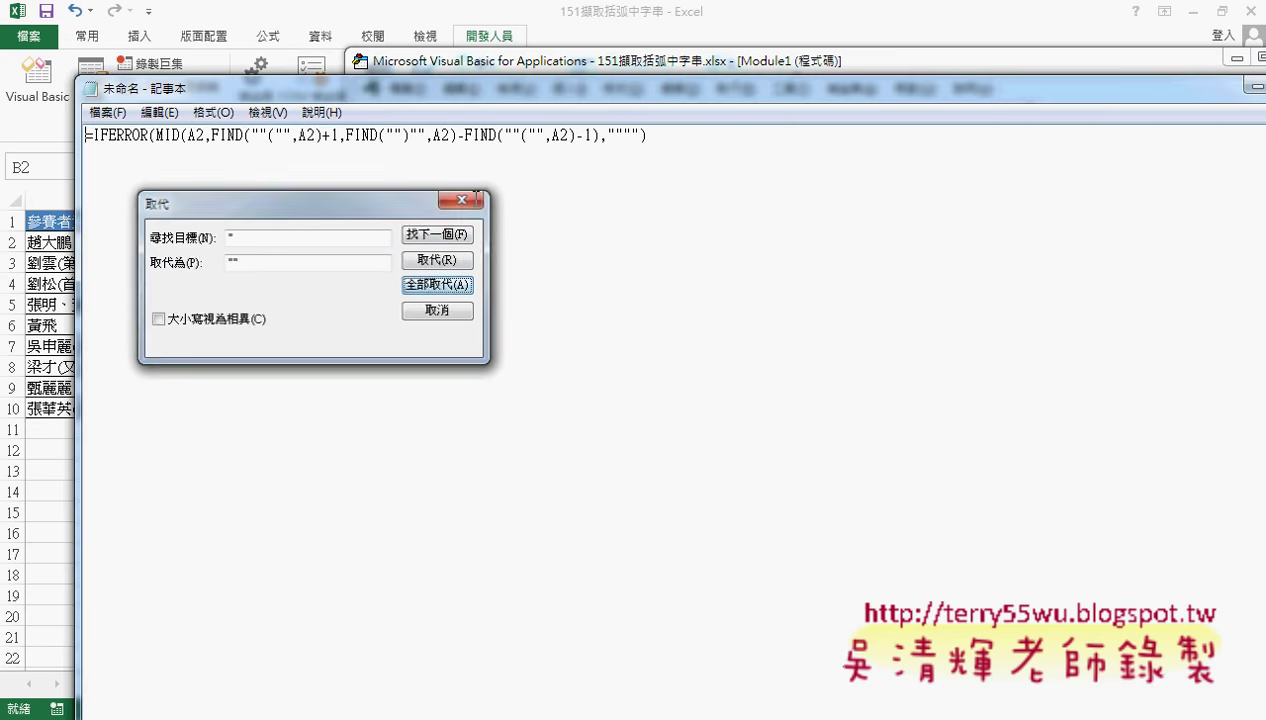
pyautogui.click(464, 200)
# Step: Copy the doubled-quote formula from Notepad and go back to the code
pyautogui.moveTo(646, 136); pyautogui.dragTo(85, 136)
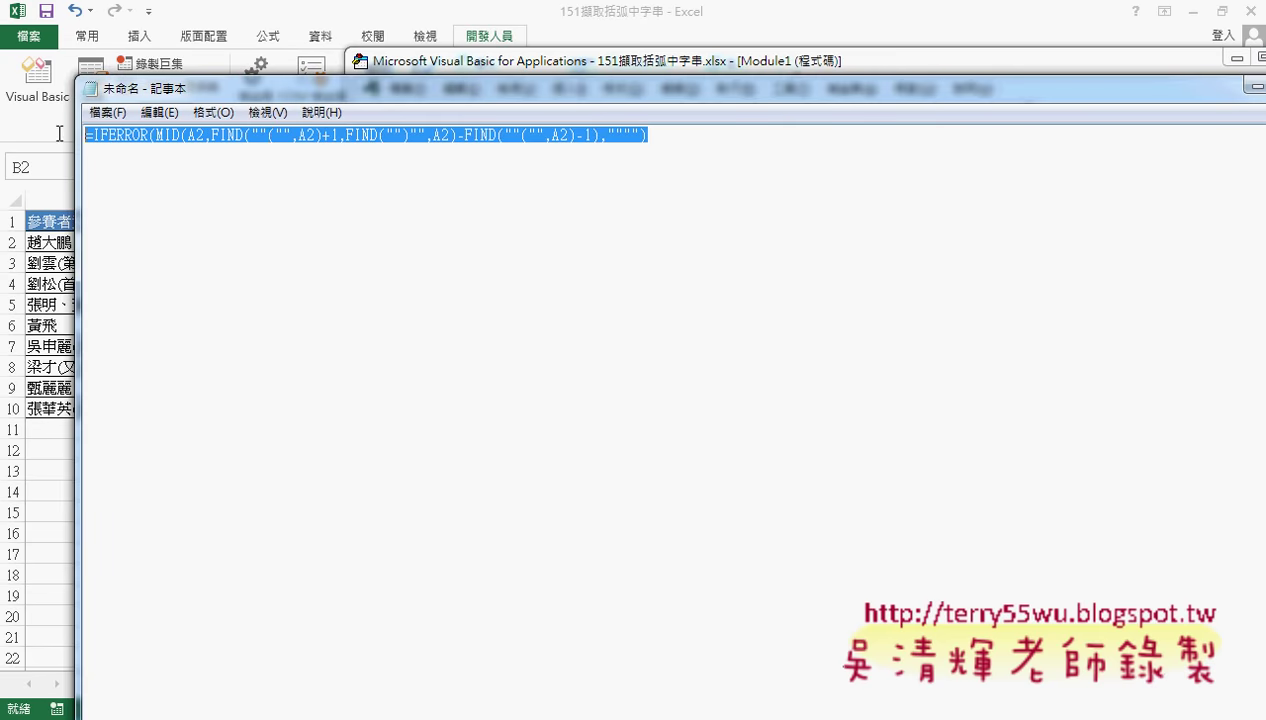
pyautogui.rightClick(267, 136)
pyautogui.click(314, 200)
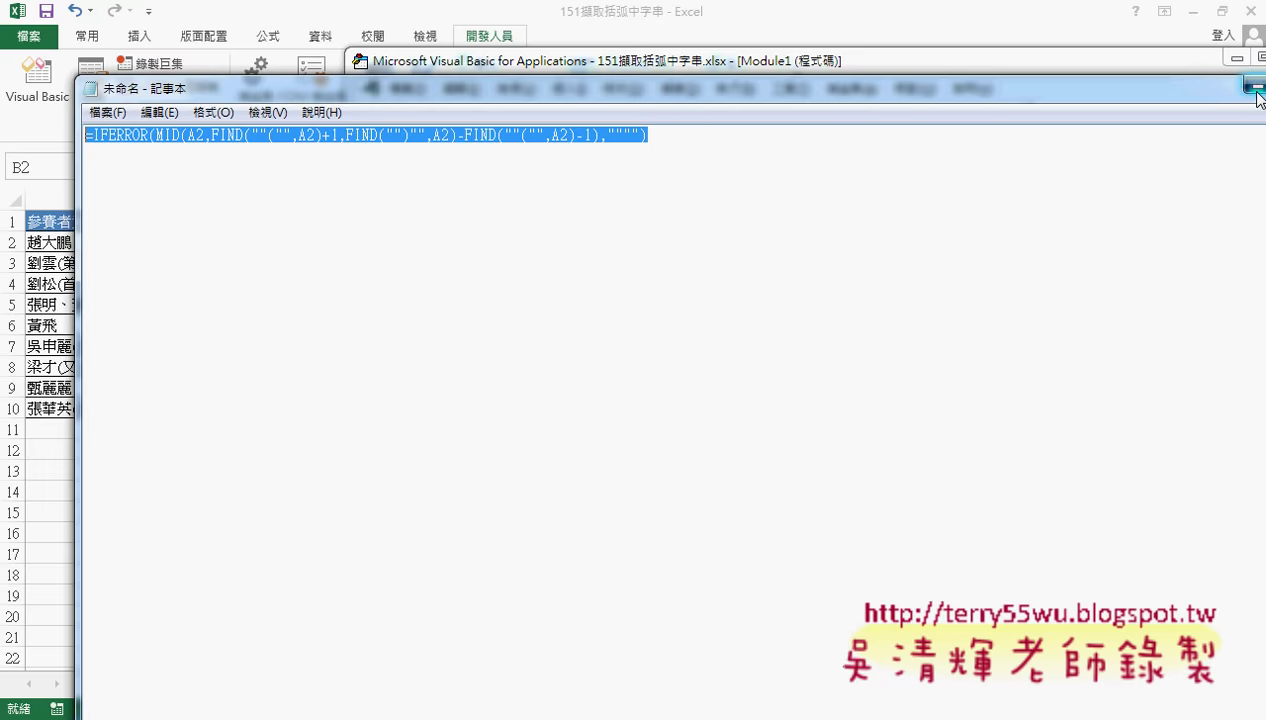
pyautogui.click(1250, 88)
# Step: Paste the escaped formula into the Cells line and run 括弧字串_公式
pyautogui.hotkey('ctrl', 'v')
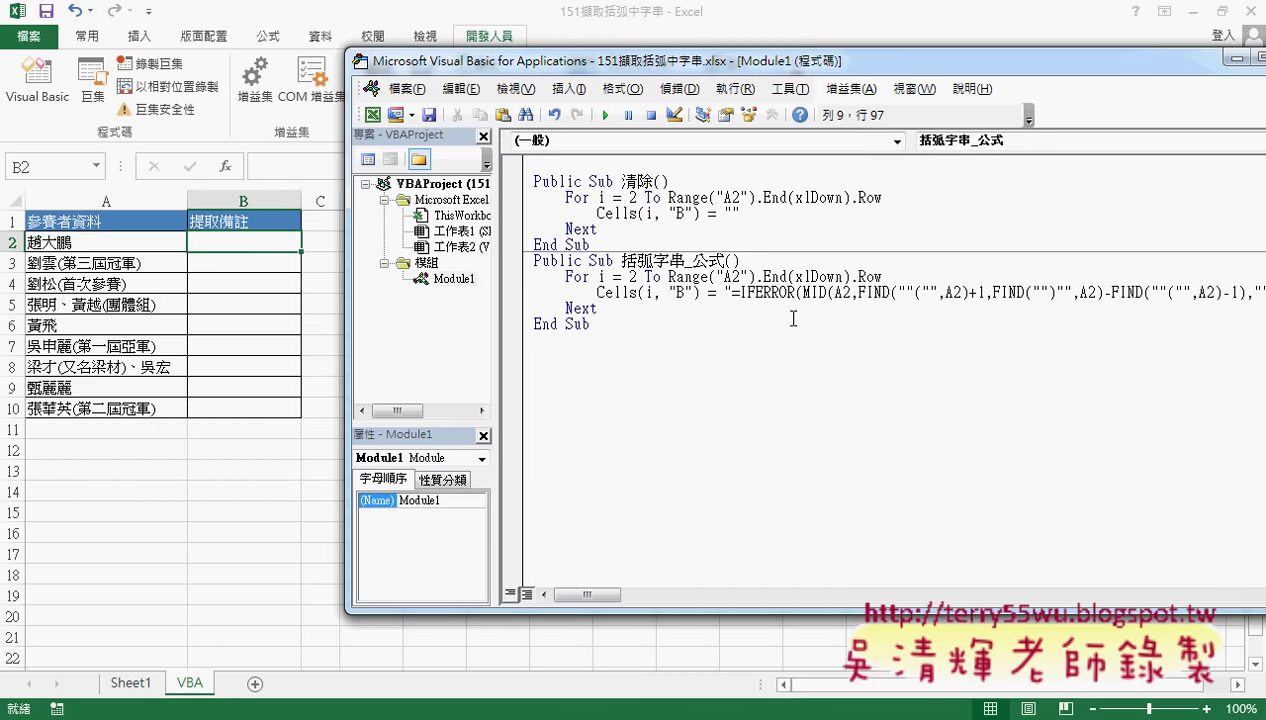
pyautogui.click(760, 422)
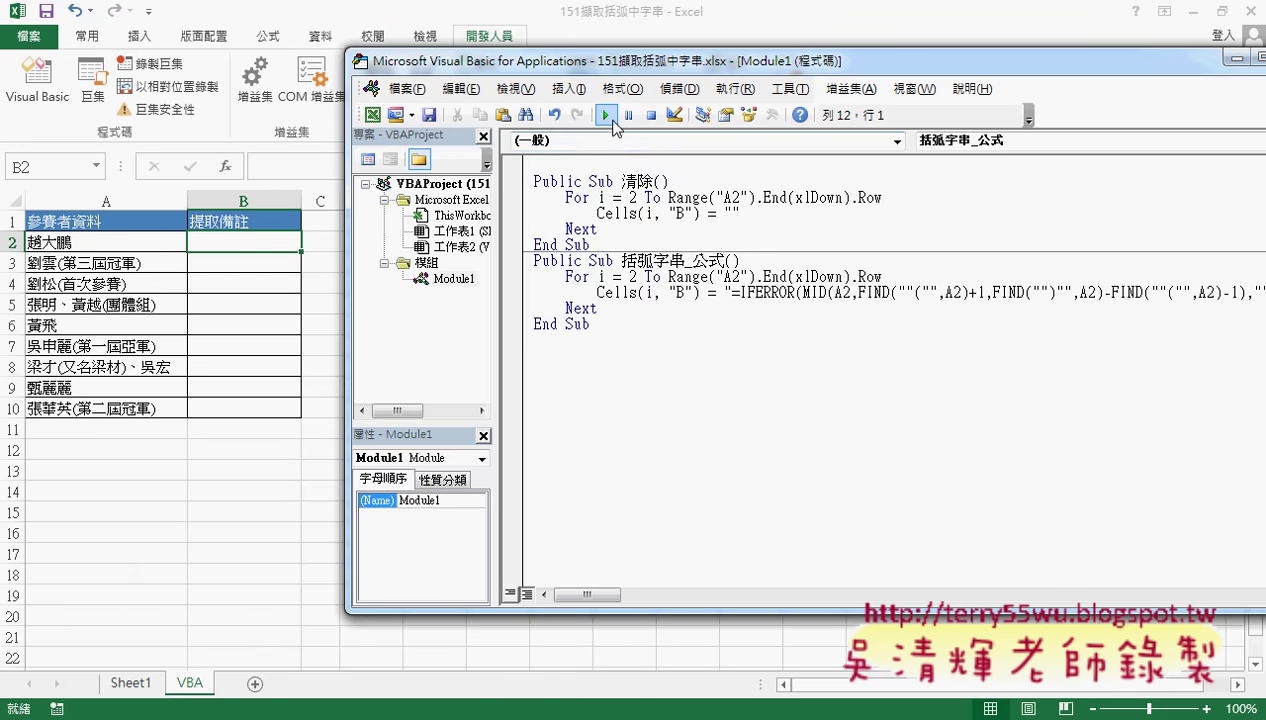
pyautogui.click(606, 115)
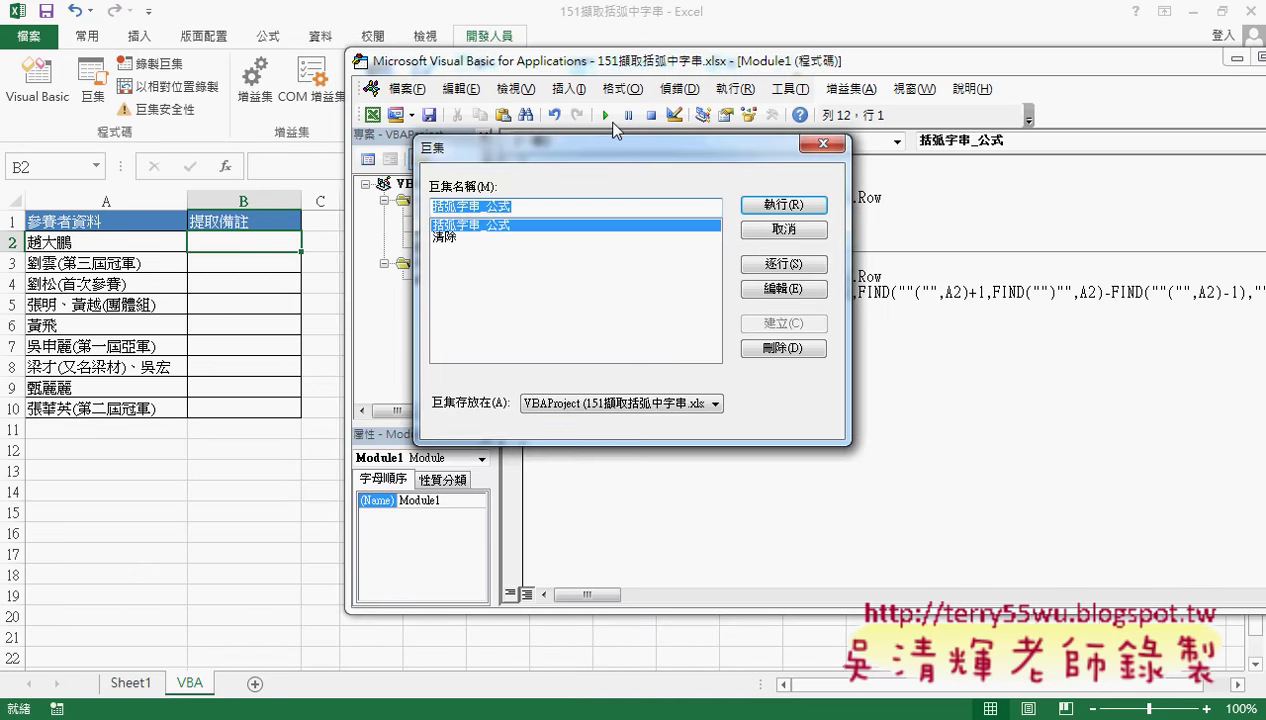
pyautogui.click(780, 234)
pyautogui.click(587, 292)
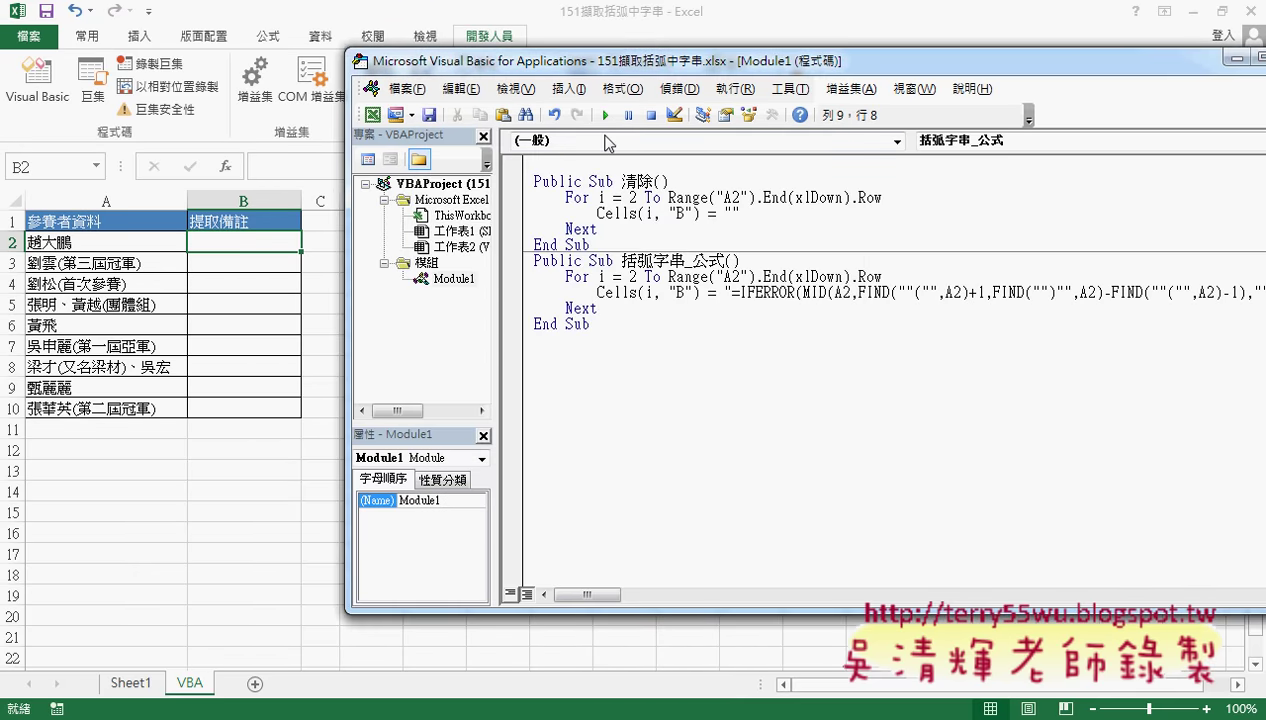
pyautogui.click(606, 115)
# Step: Check the formulas written into cells B2, B3 and B4, then return to the VBA editor
pyautogui.click(252, 240)
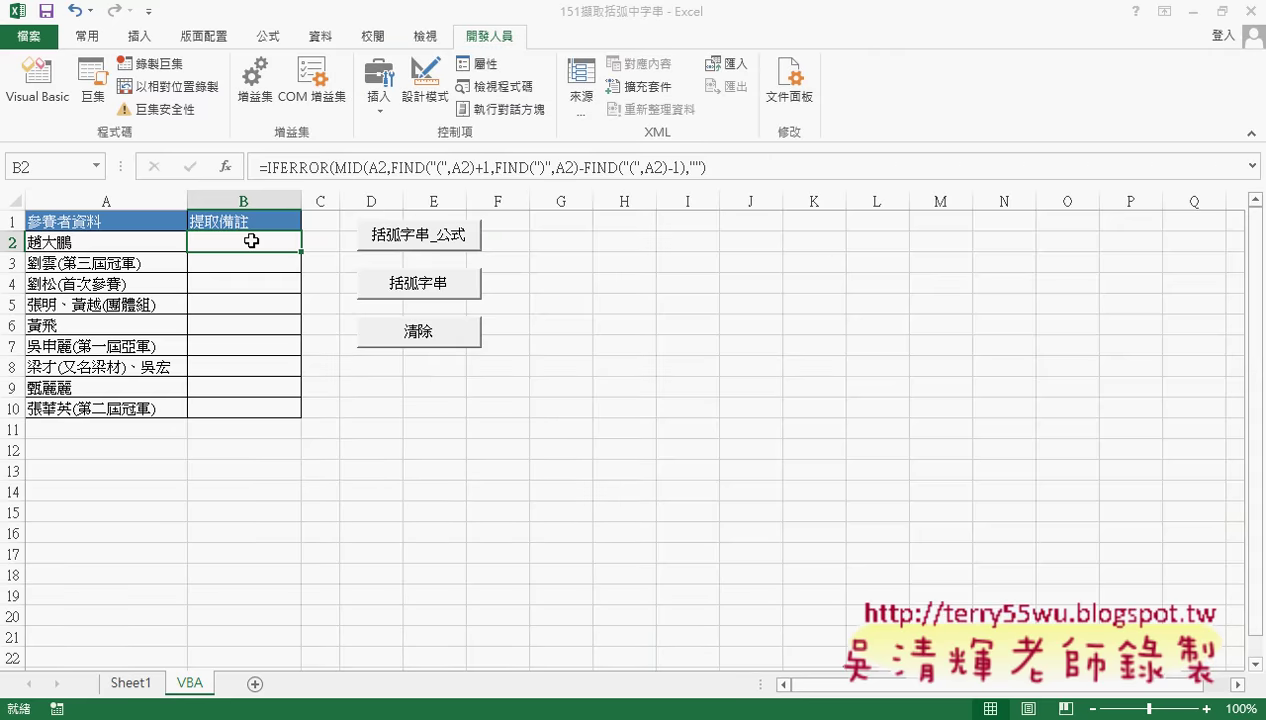
pyautogui.click(273, 259)
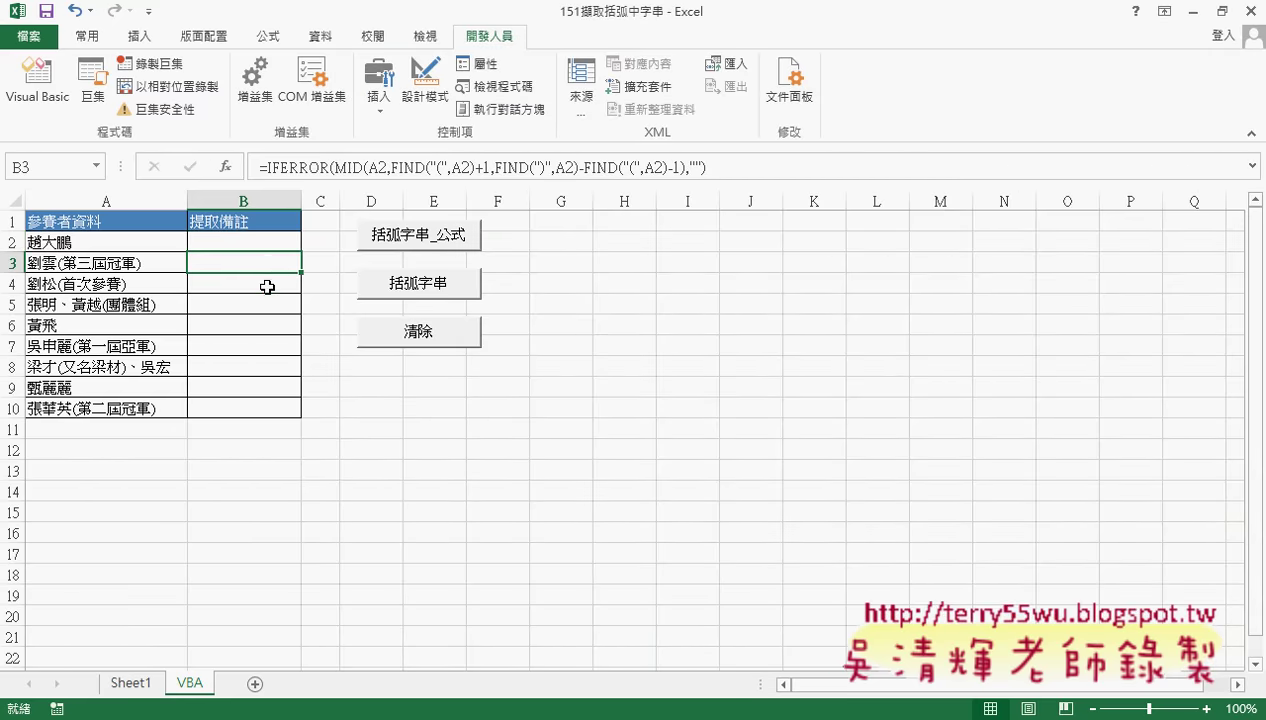
pyautogui.click(264, 284)
pyautogui.click(260, 240)
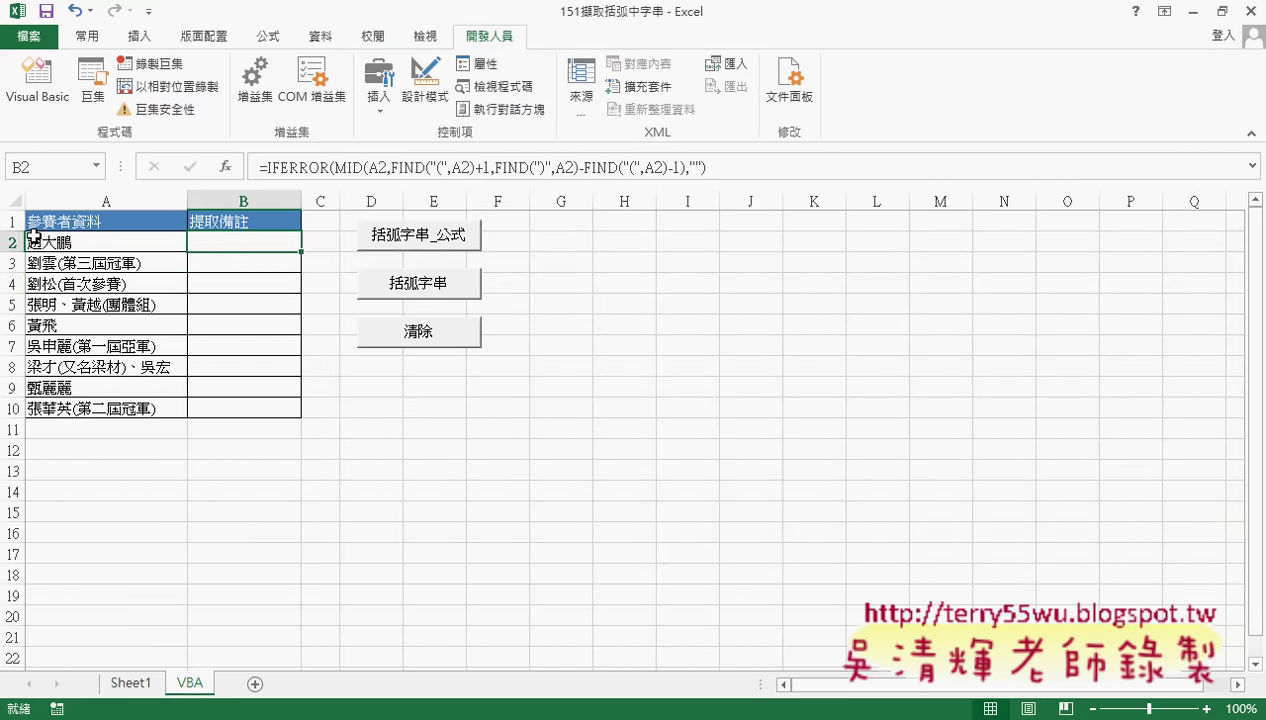
pyautogui.click(232, 263)
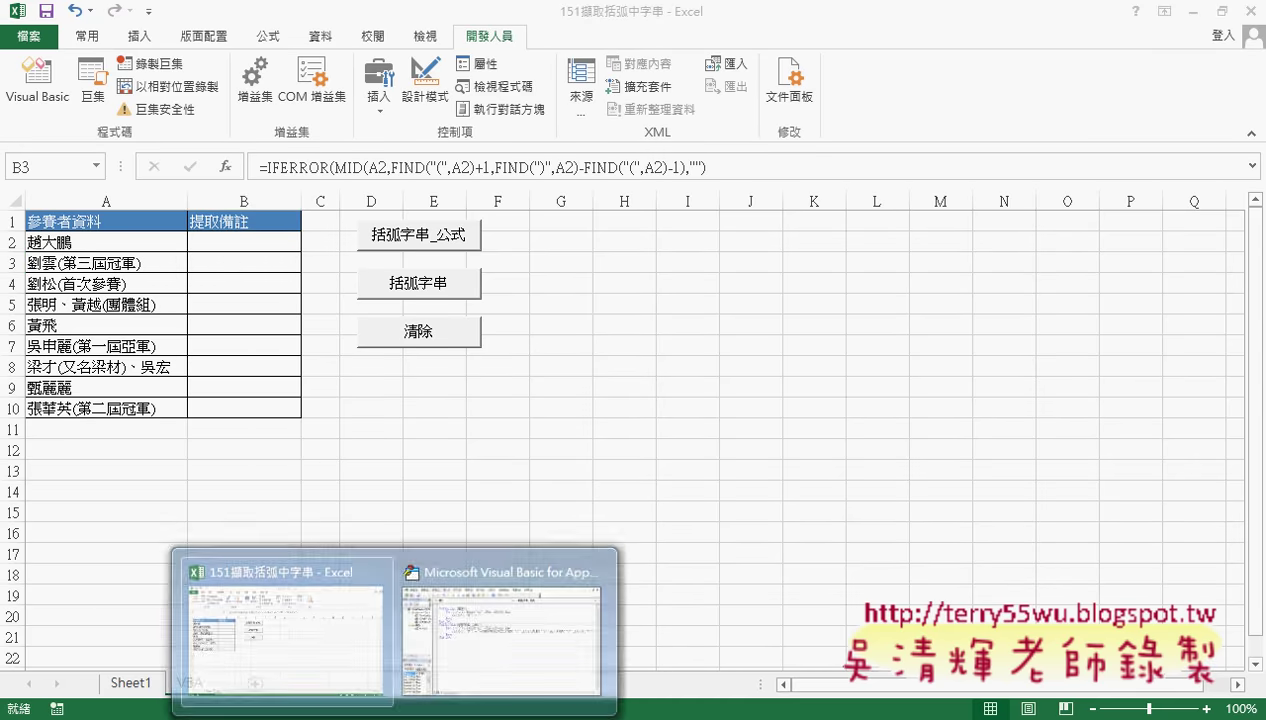
pyautogui.click(486, 672)
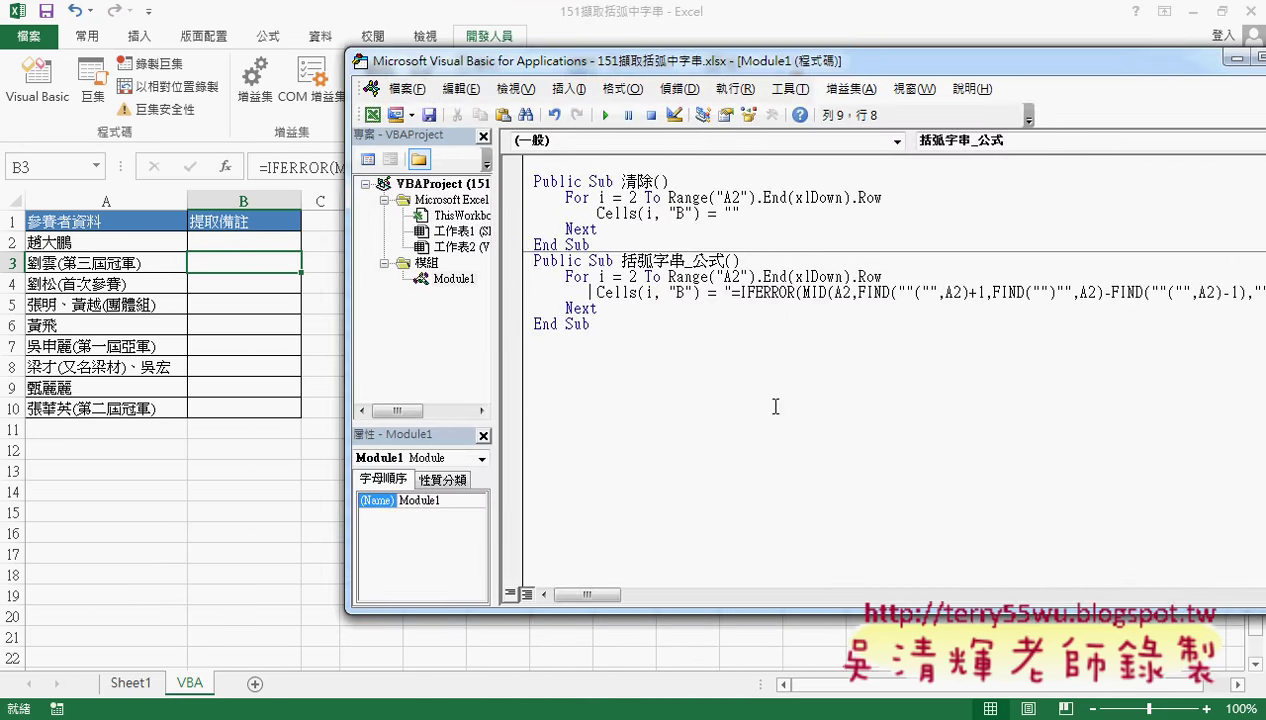
# Step: Widen the code view and replace the 2 in MID(A2 with a pair of quotes
pyautogui.click(844, 277)
pyautogui.moveTo(842, 70); pyautogui.dragTo(785, 70)
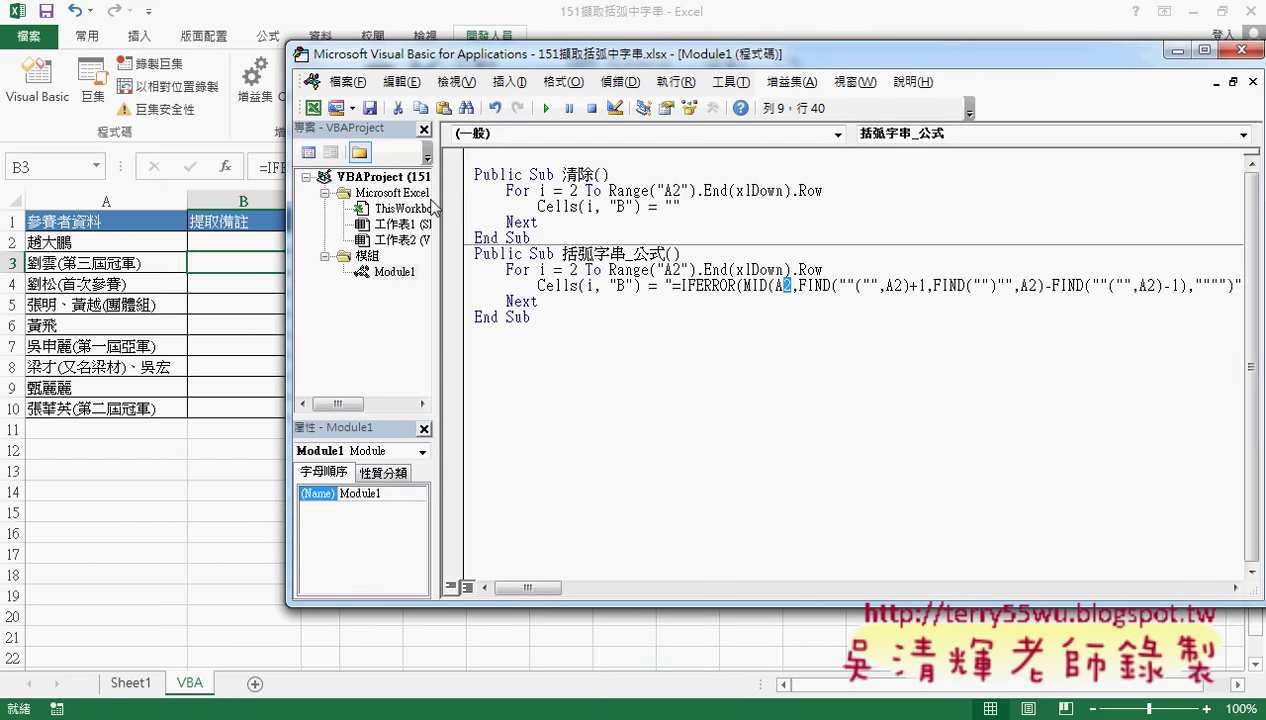
pyautogui.moveTo(439, 205); pyautogui.dragTo(371, 205)
pyautogui.moveTo(541, 60); pyautogui.dragTo(575, 60)
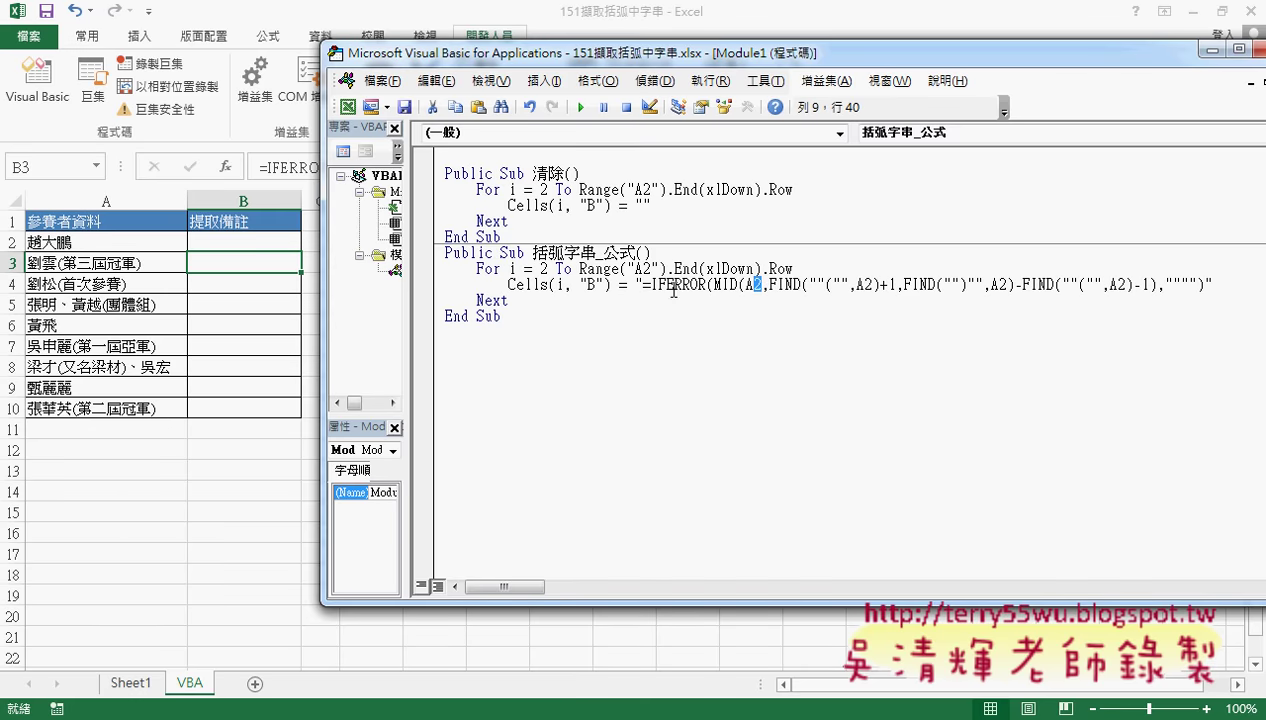
pyautogui.moveTo(642, 285); pyautogui.dragTo(1207, 282)
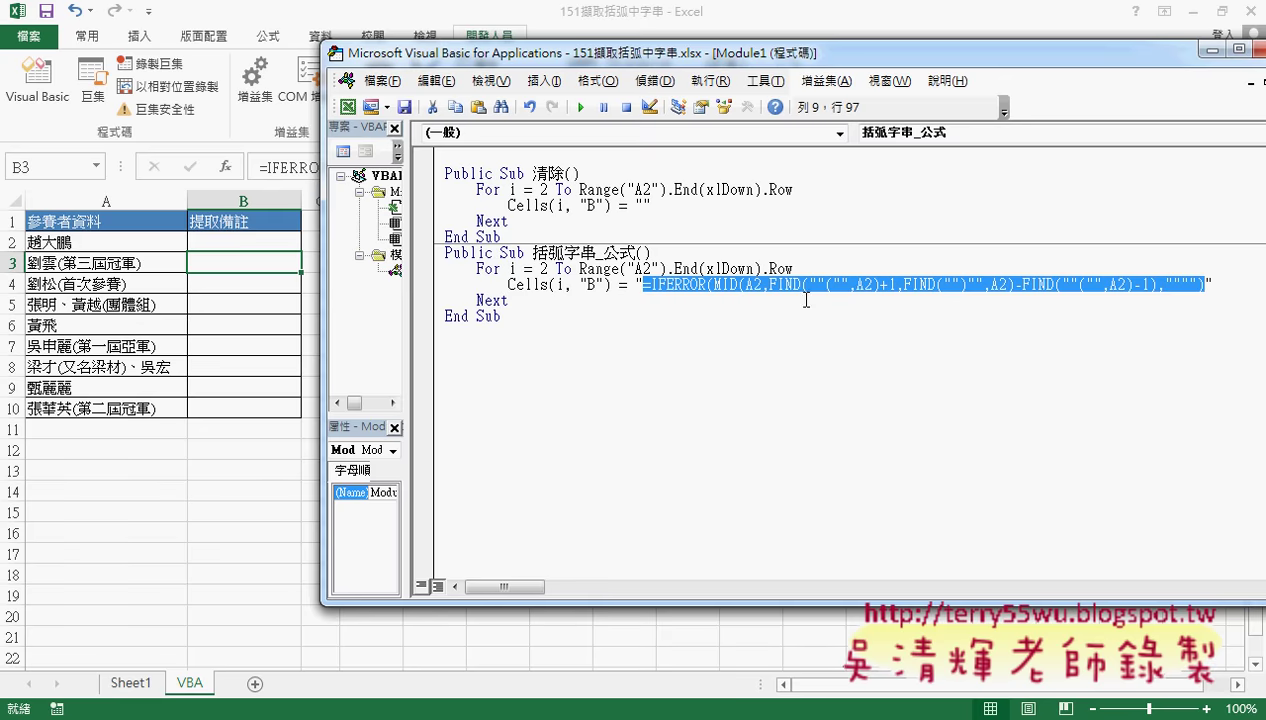
pyautogui.click(760, 285)
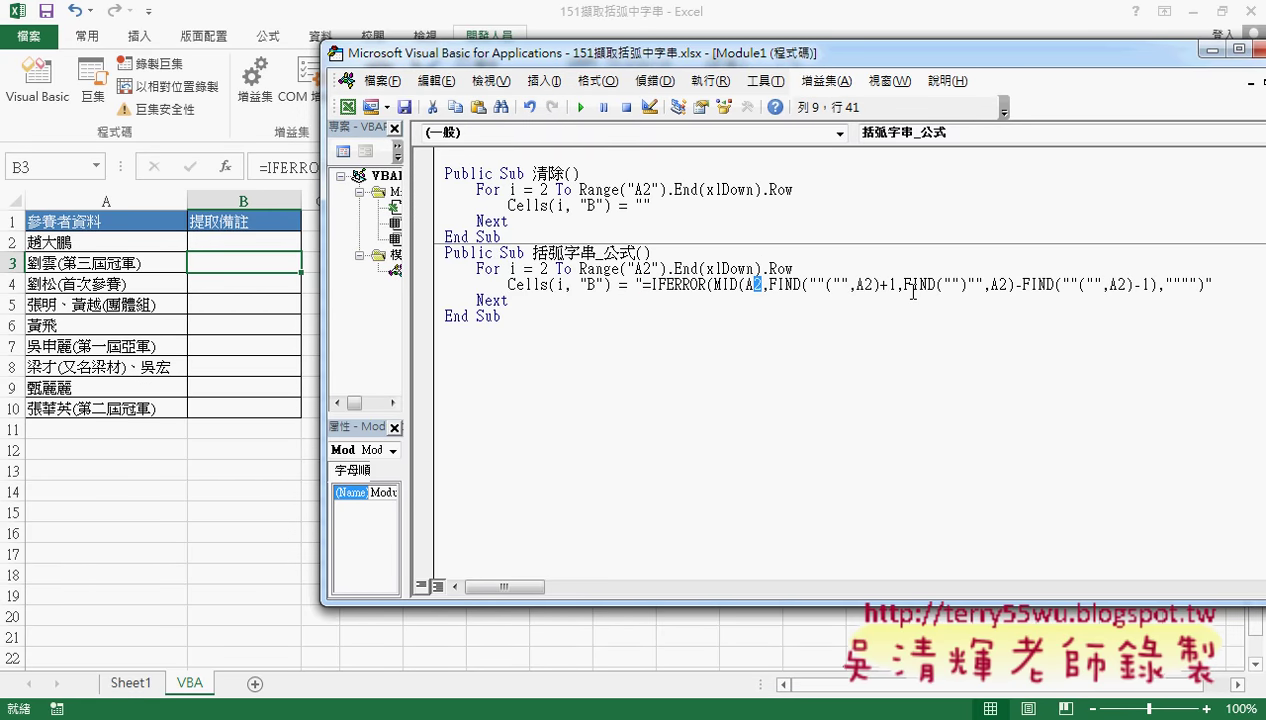
pyautogui.write('""')
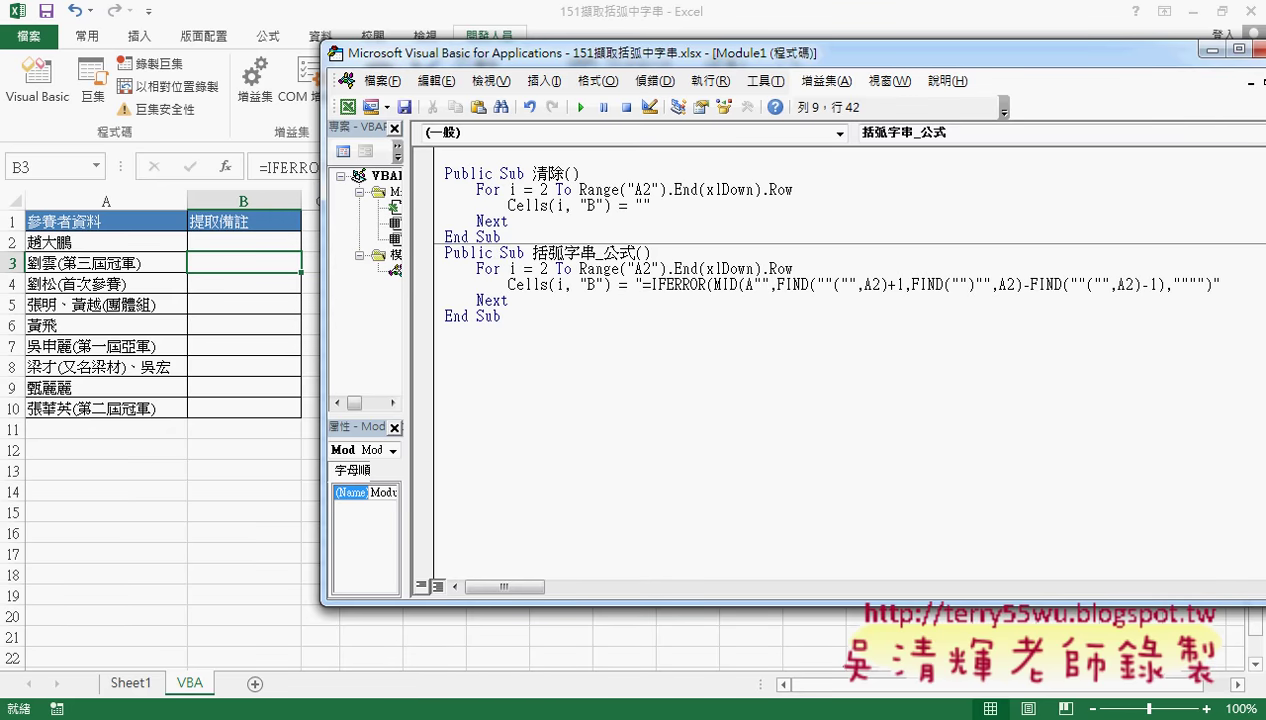
# Step: Insert & i & between those quotes so MID uses "A" & i
pyautogui.moveTo(764, 284); pyautogui.dragTo(634, 284)
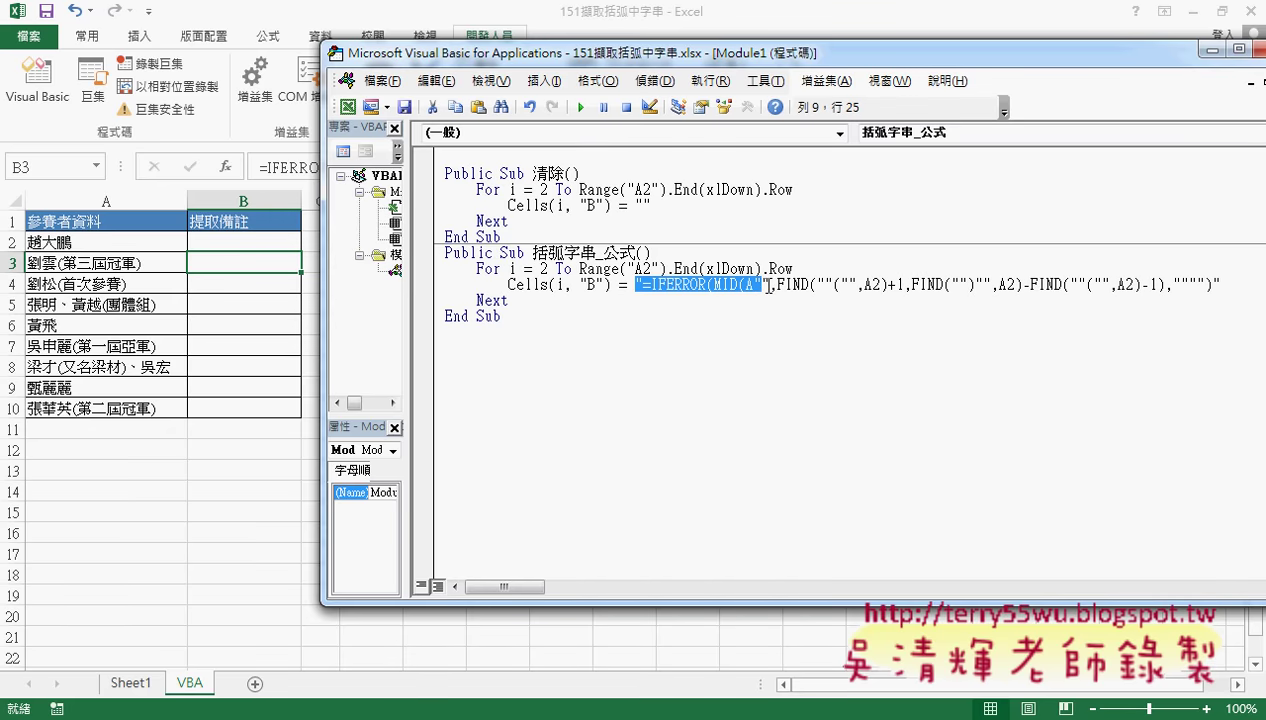
pyautogui.moveTo(765, 285); pyautogui.dragTo(1225, 285)
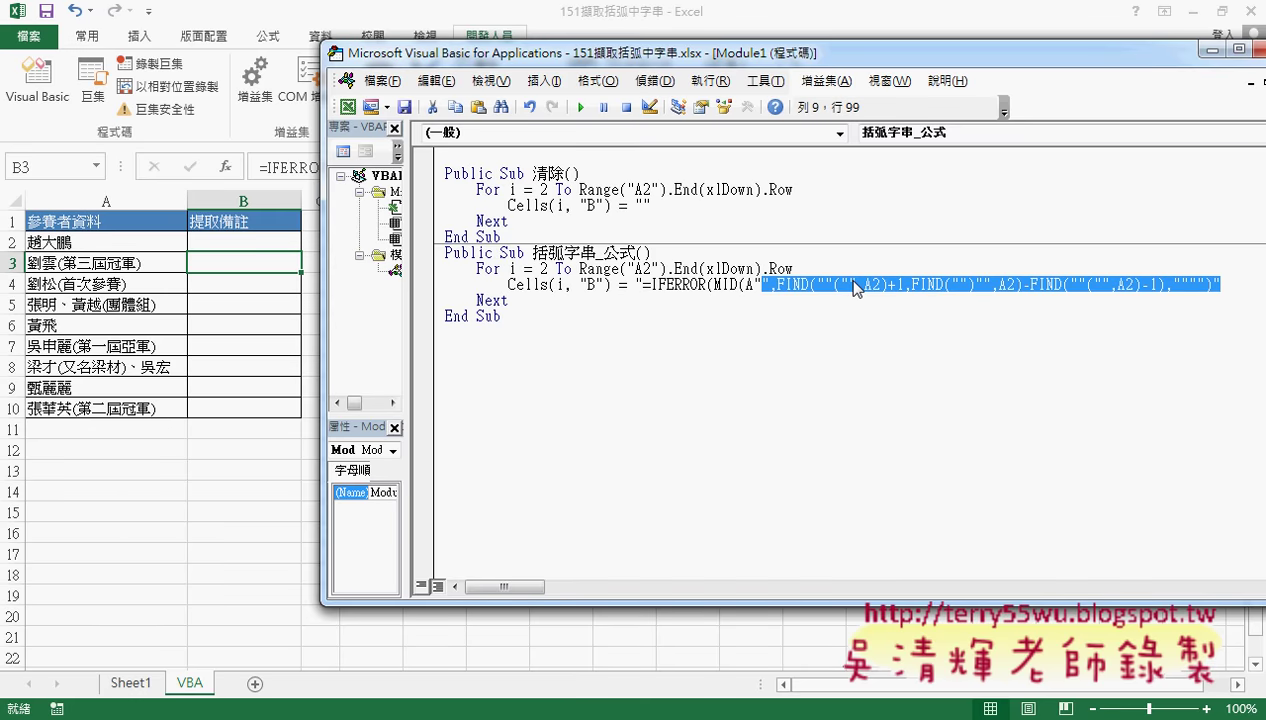
pyautogui.click(762, 285)
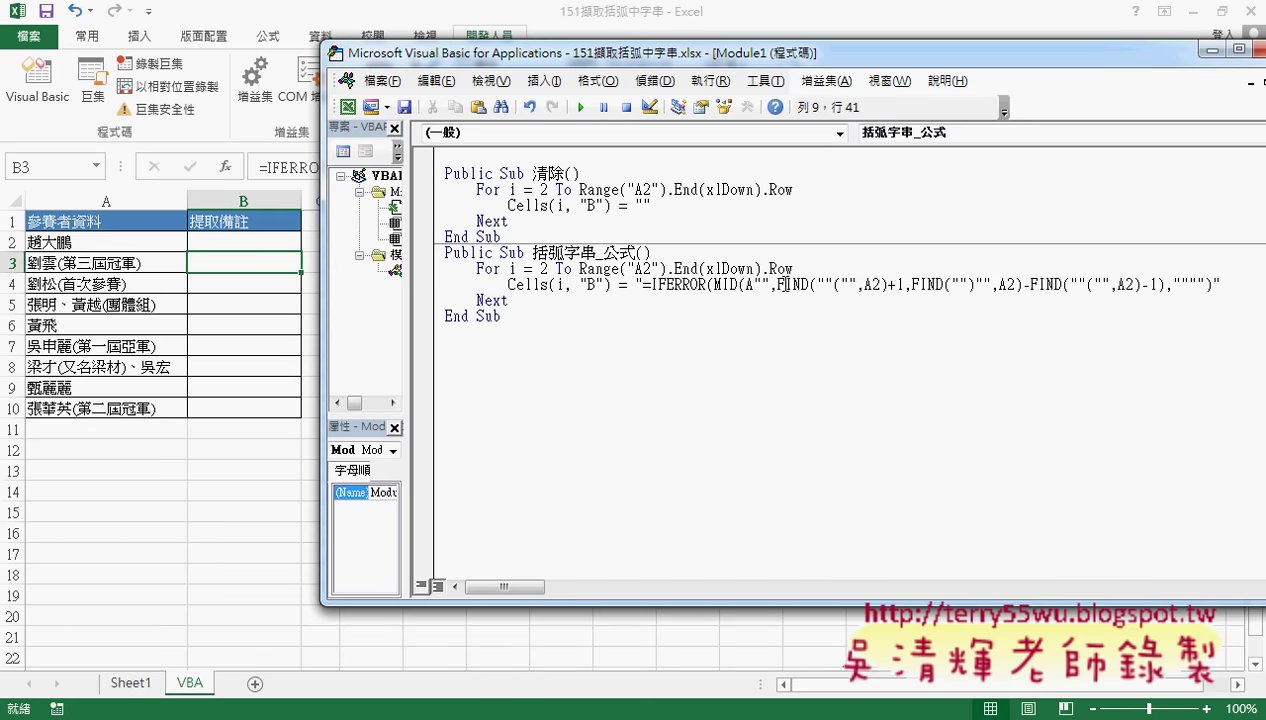
pyautogui.write('&')
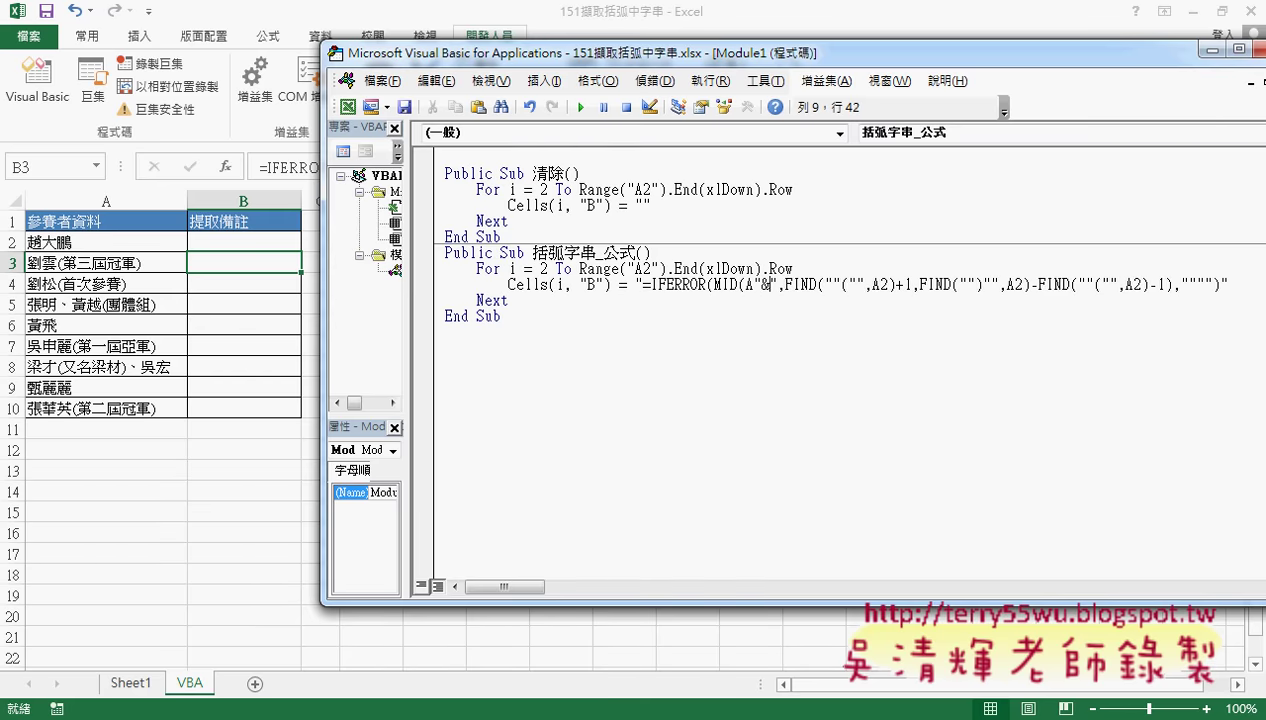
pyautogui.write('&')
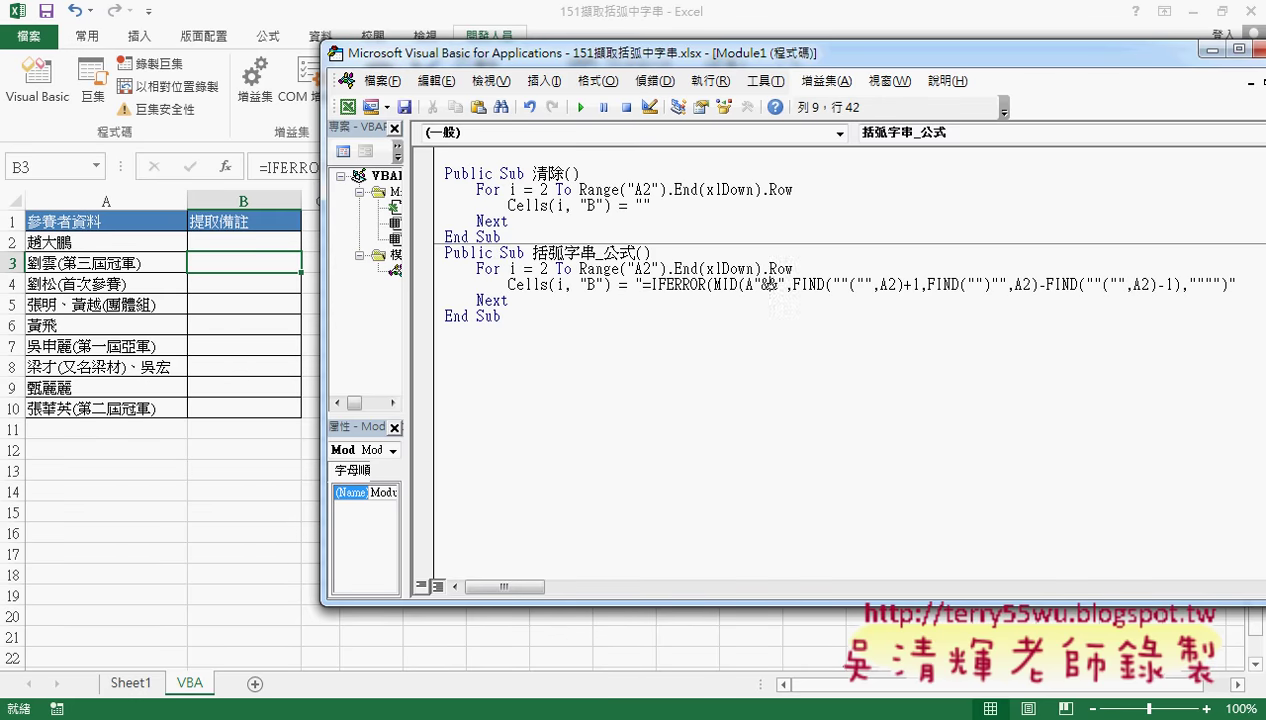
pyautogui.write('i')
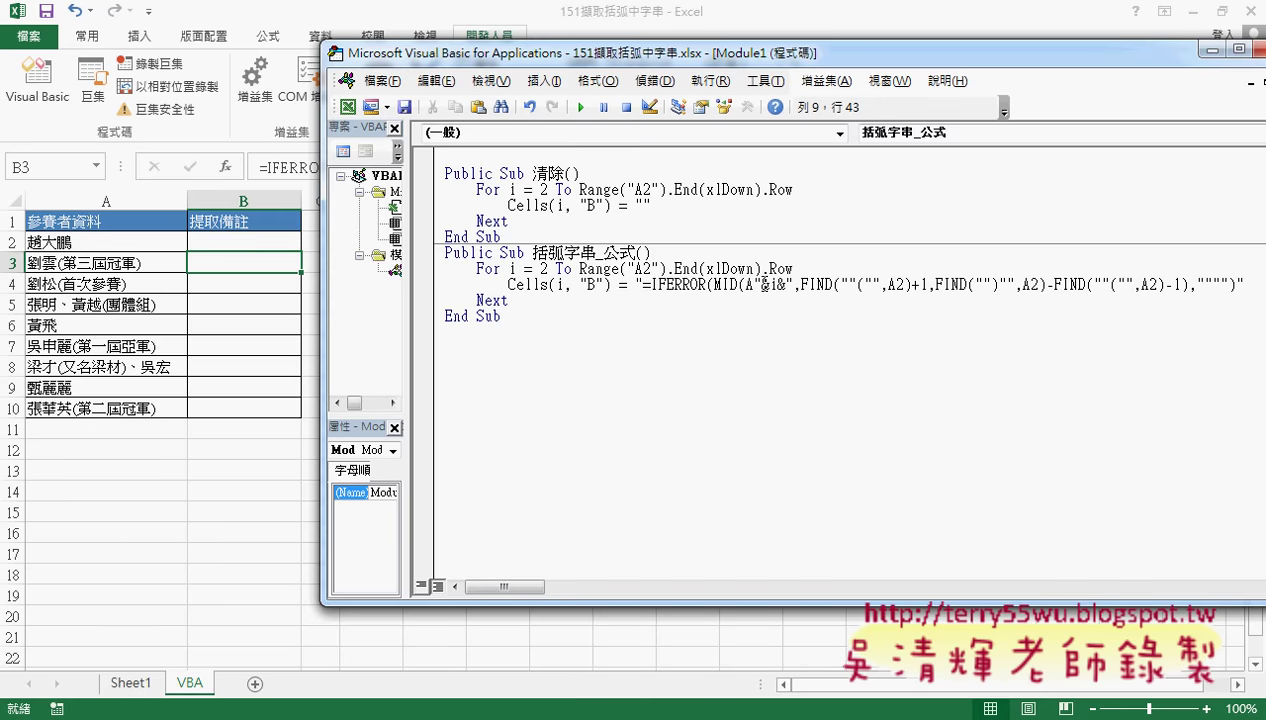
pyautogui.press('Left')
pyautogui.press('Left')
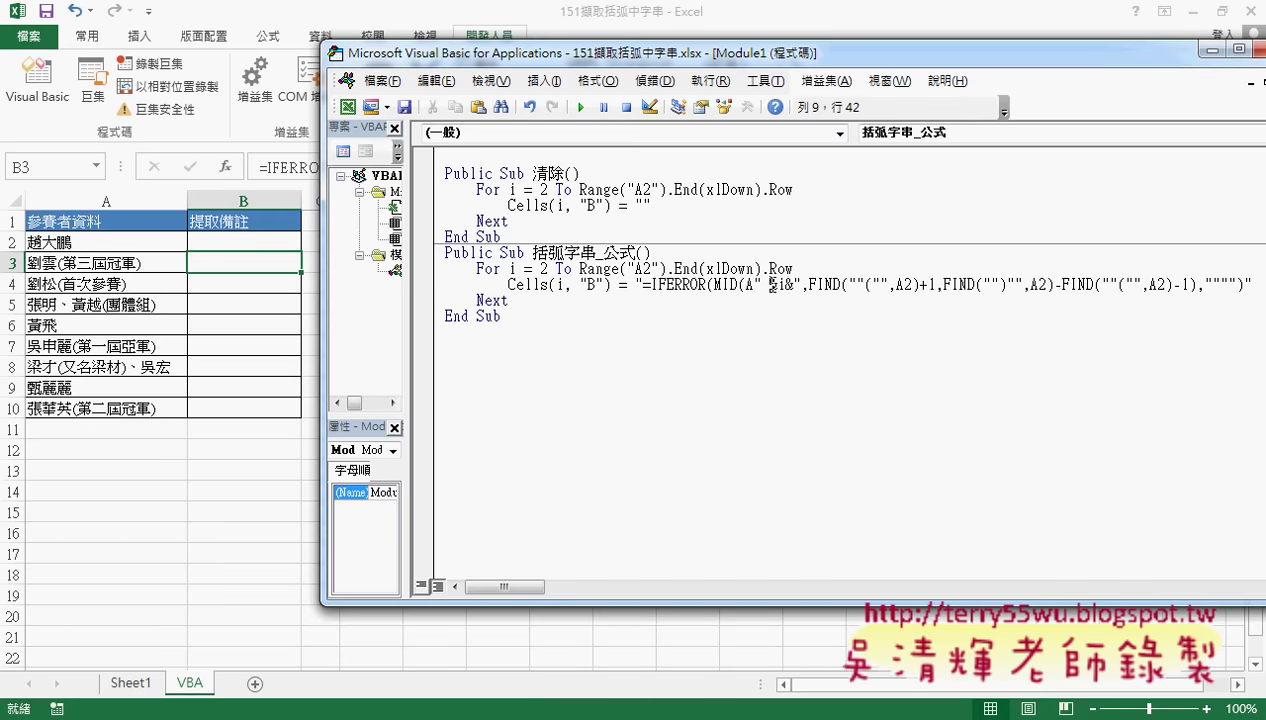
pyautogui.press('Right')
pyautogui.press('Right')
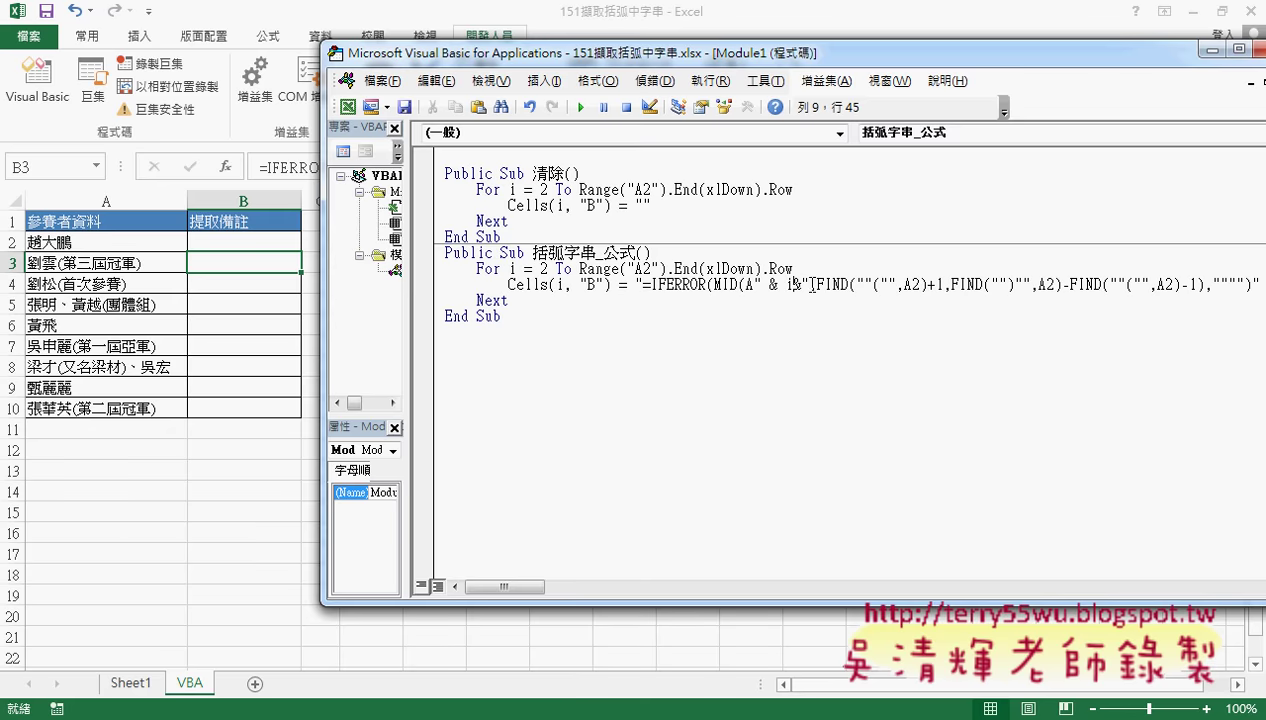
pyautogui.press('Right')
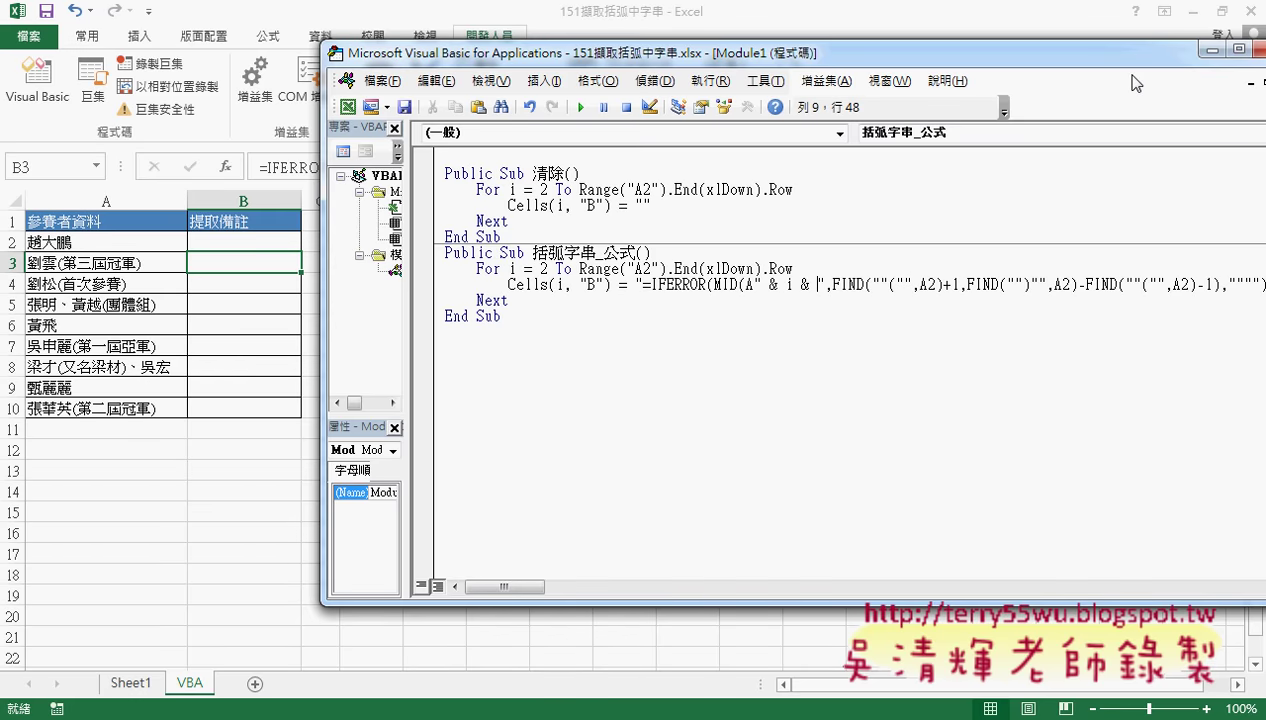
pyautogui.moveTo(1136, 53); pyautogui.dragTo(1050, 50)
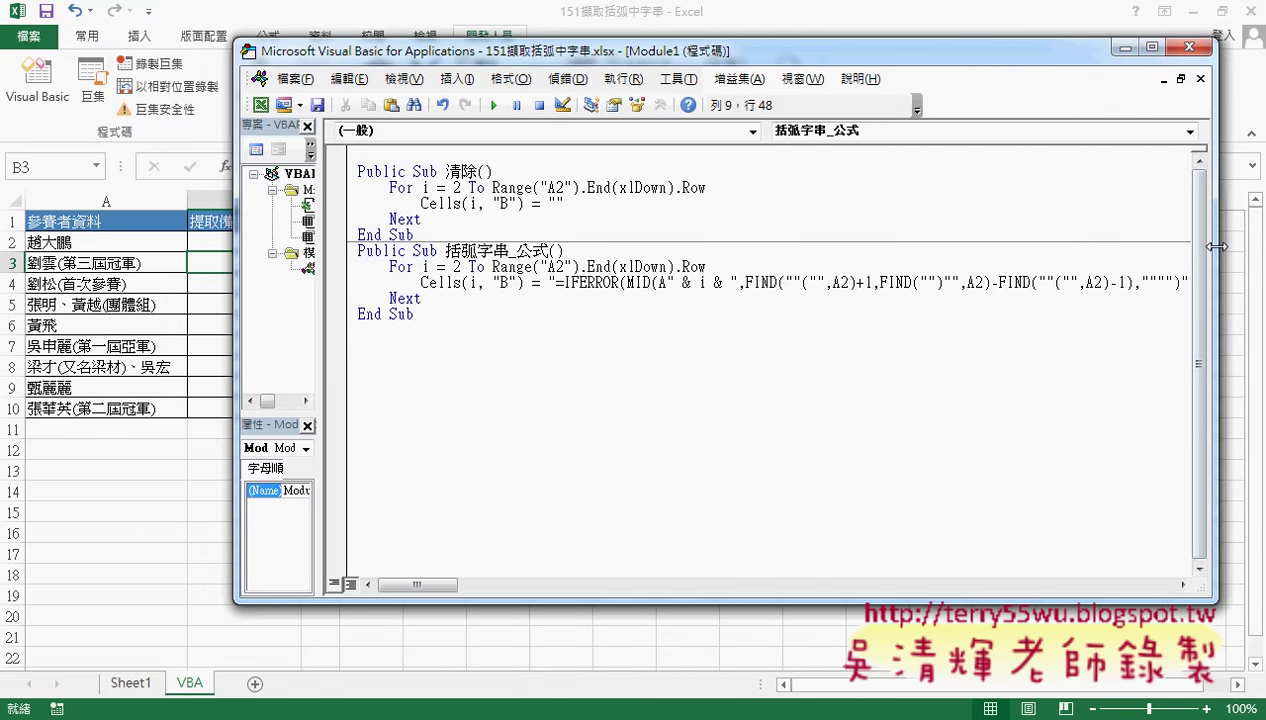
# Step: Paste " & i & " over the 2 in the three remaining A2 references in the FIND parts
pyautogui.moveTo(1216, 246); pyautogui.dragTo(1242, 246)
pyautogui.moveTo(667, 283); pyautogui.dragTo(741, 283)
pyautogui.hotkey('ctrl', 'c')
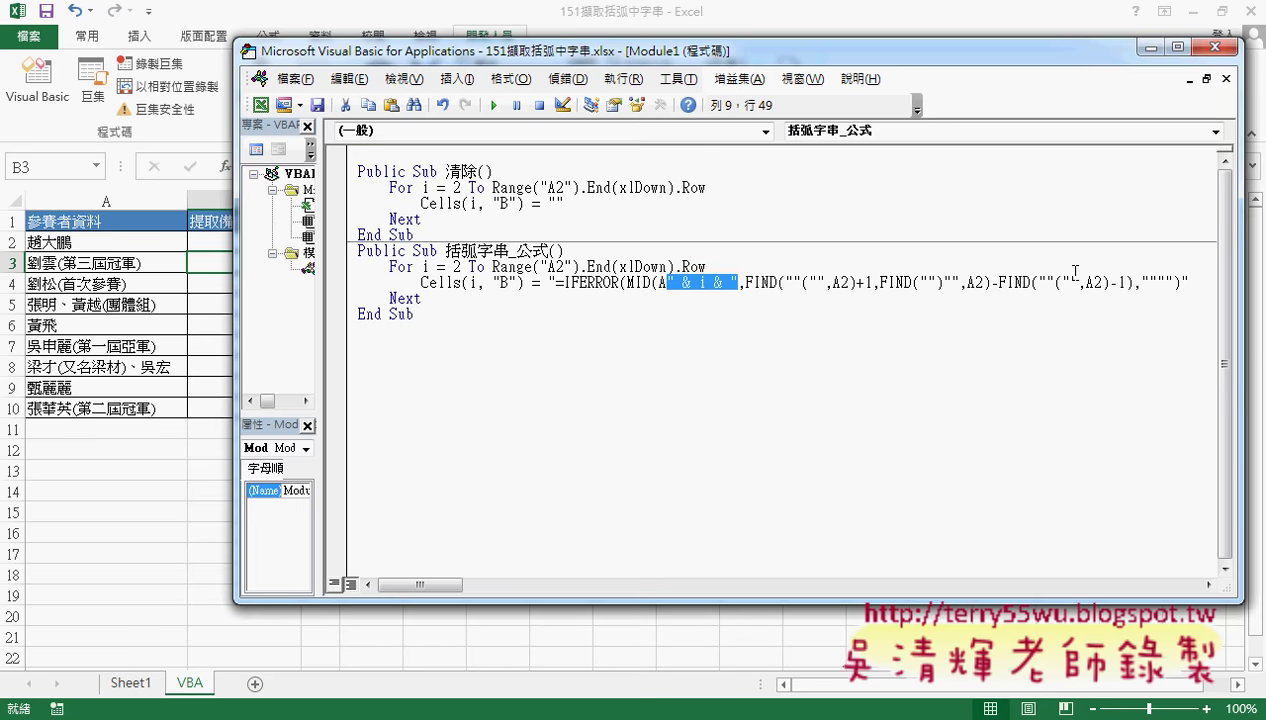
pyautogui.moveTo(841, 283); pyautogui.dragTo(849, 283)
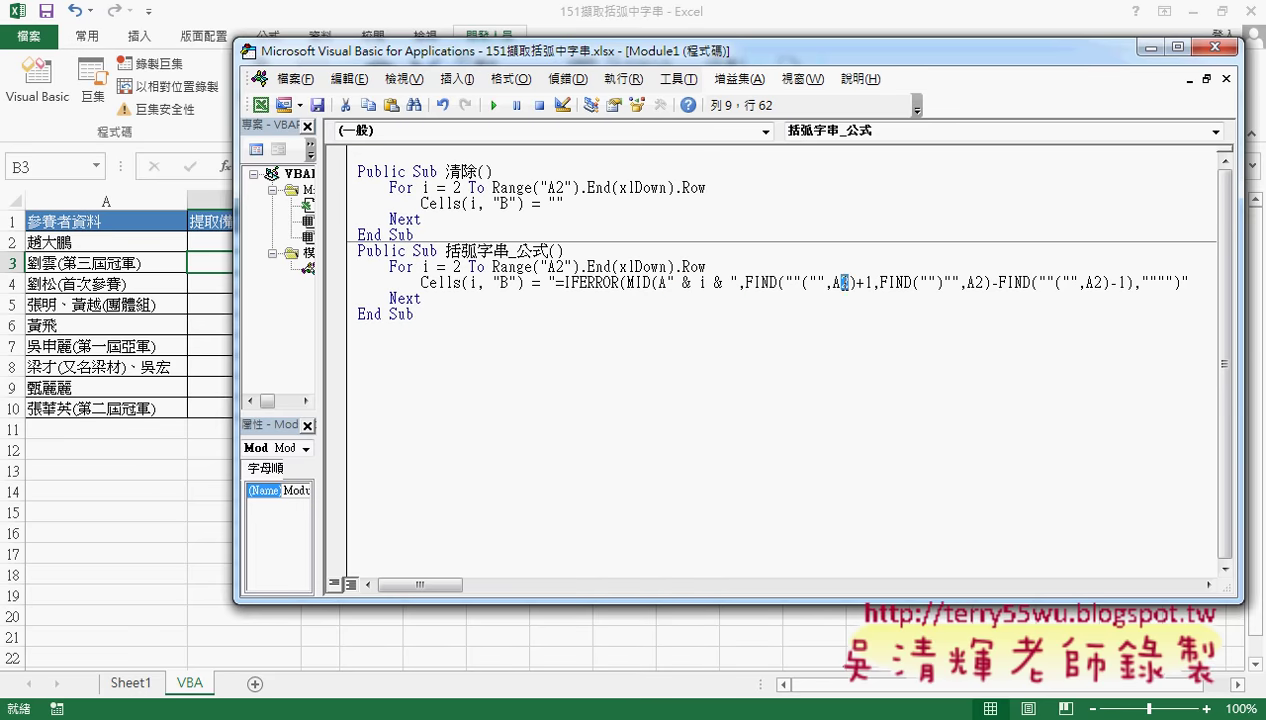
pyautogui.hotkey('ctrl', 'v')
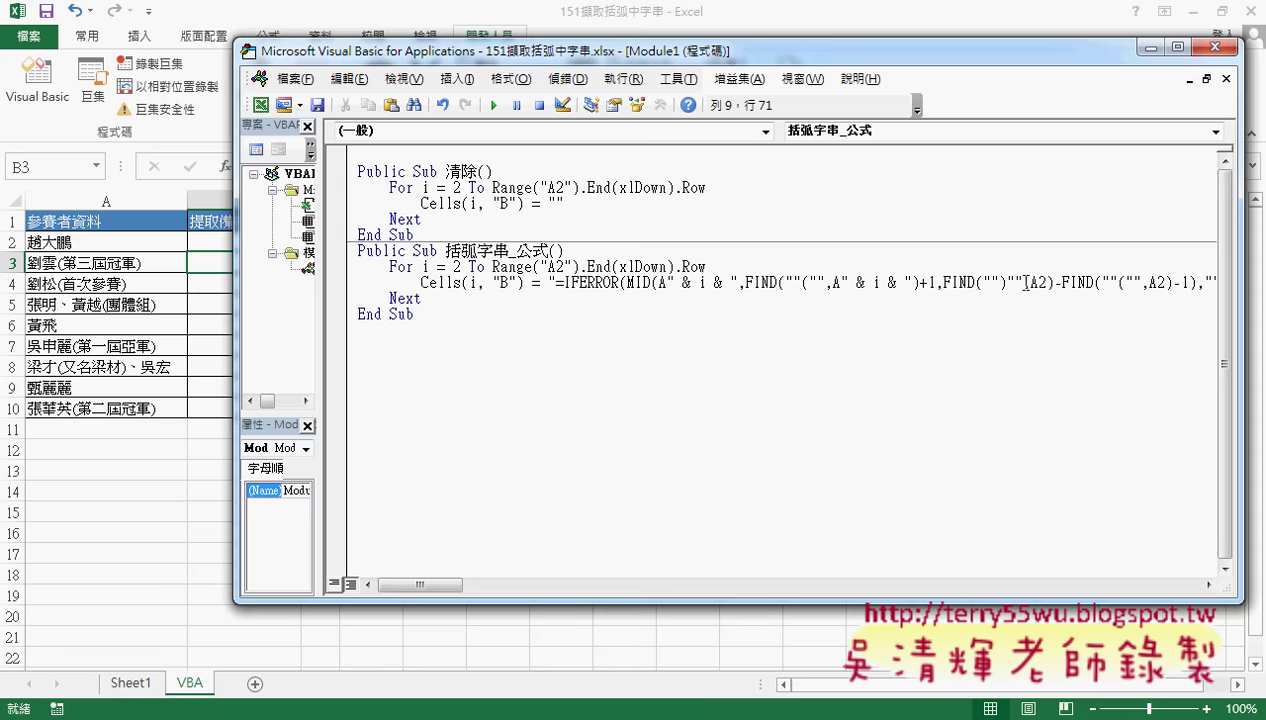
pyautogui.moveTo(1047, 283); pyautogui.dragTo(1038, 283)
pyautogui.hotkey('ctrl', 'v')
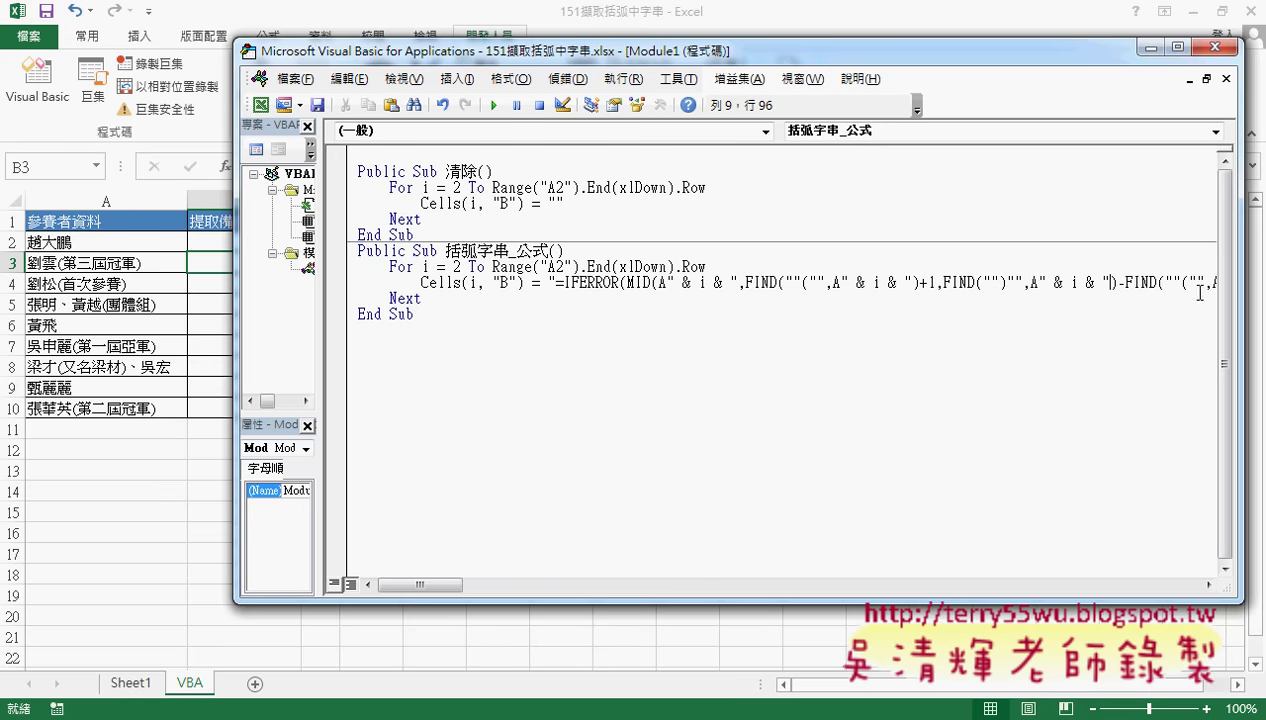
pyautogui.moveTo(430, 585); pyautogui.dragTo(446, 585)
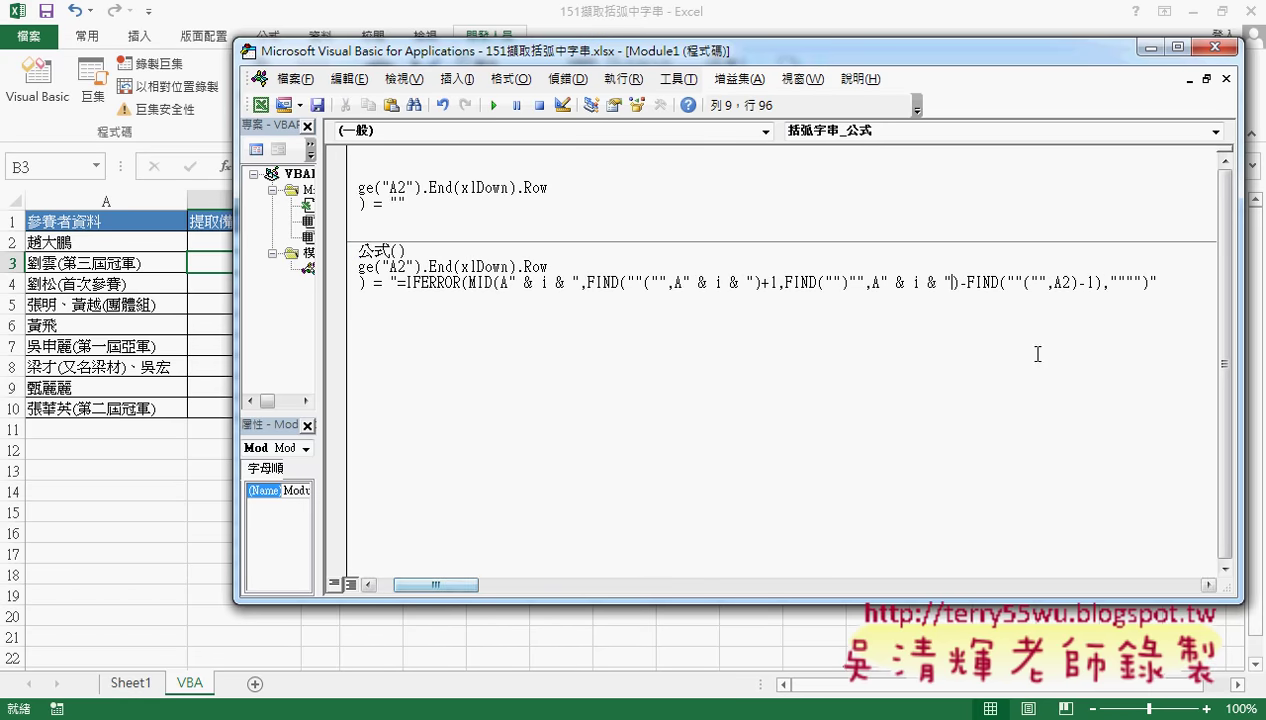
pyautogui.moveTo(1069, 283); pyautogui.dragTo(1062, 283)
pyautogui.hotkey('ctrl', 'v')
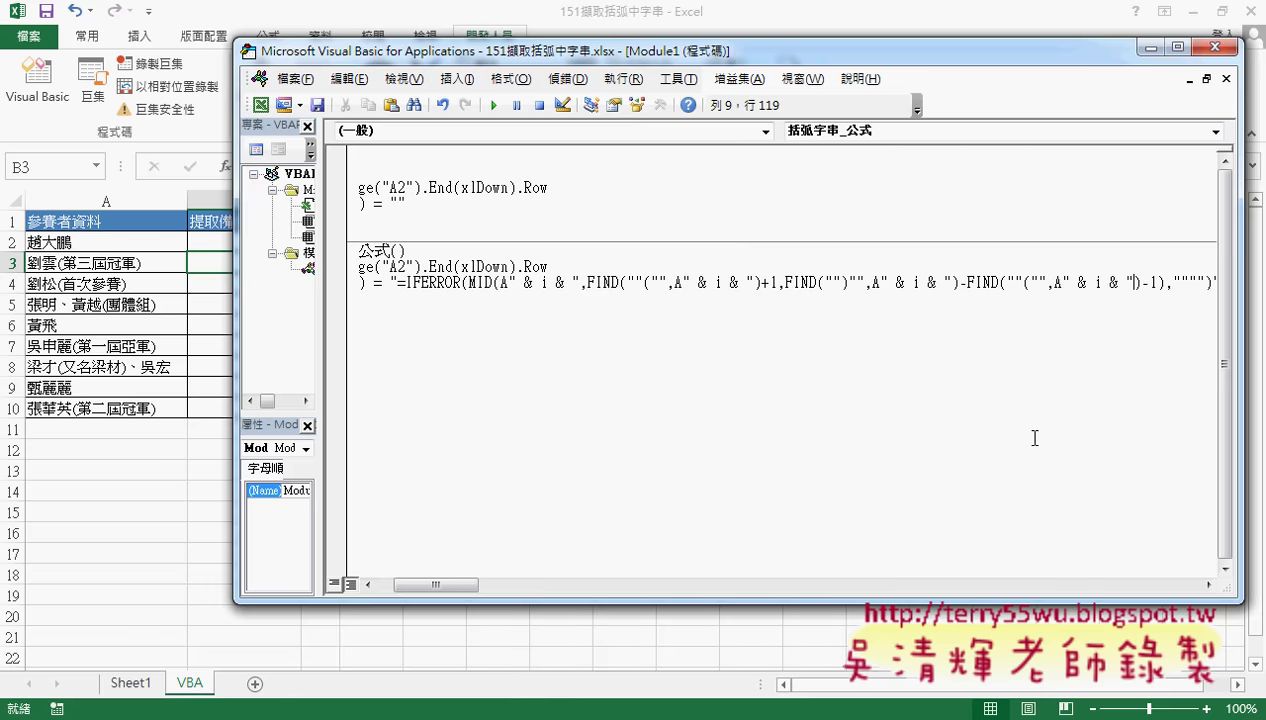
pyautogui.click(1033, 440)
pyautogui.moveTo(644, 55); pyautogui.dragTo(769, 60)
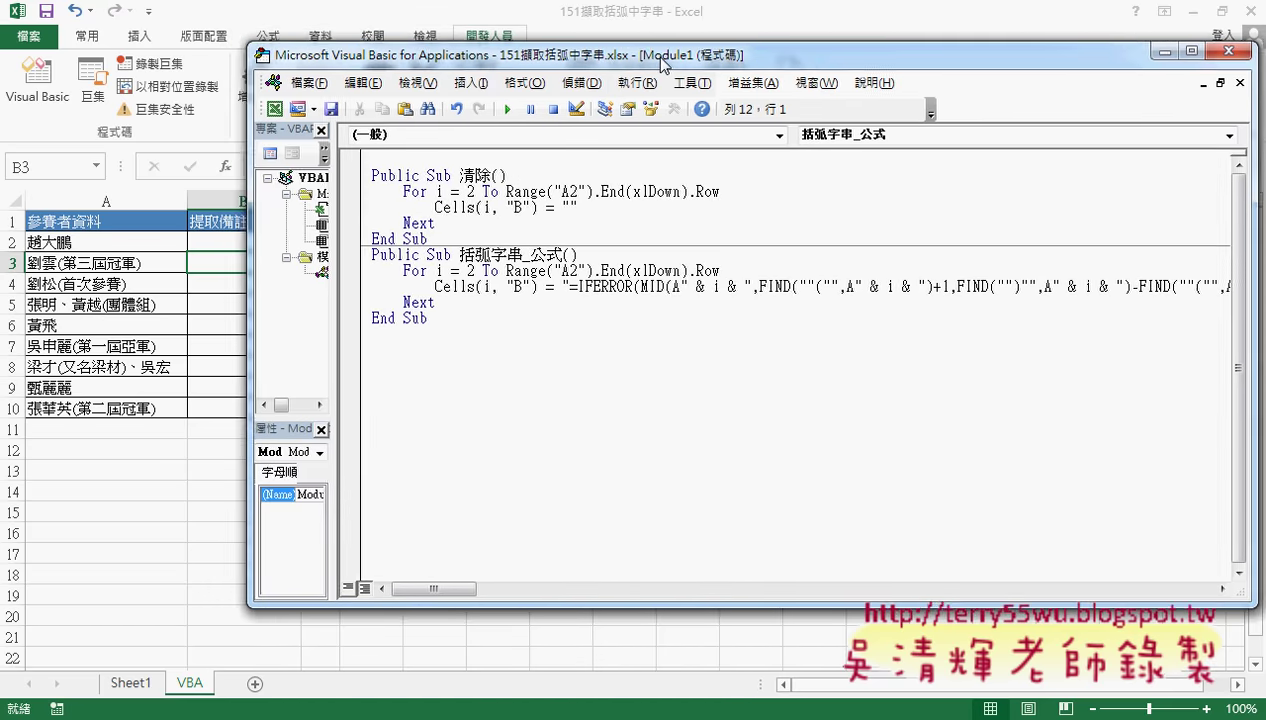
pyautogui.click(578, 287)
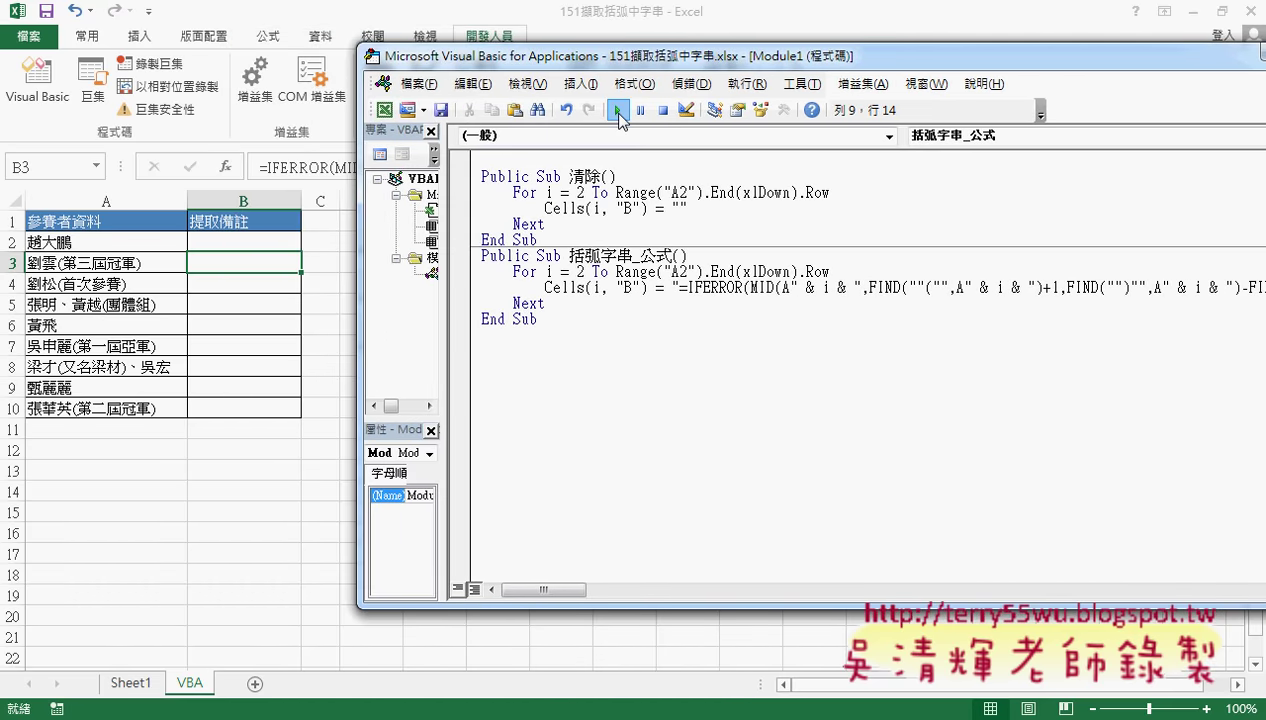
# Step: Run 括弧字串_公式 to fill column B, then move the Notepad window with the original formula to the lower right
pyautogui.click(618, 111)
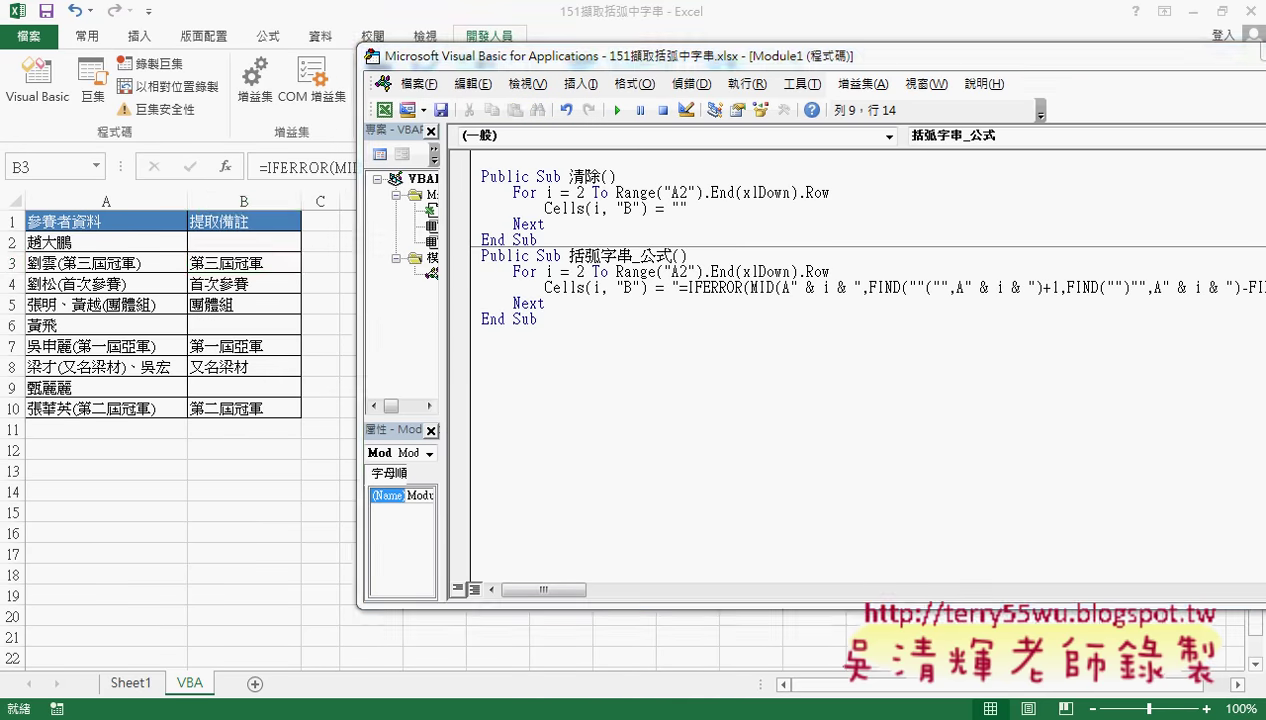
pyautogui.hotkey('alt', 'Tab')
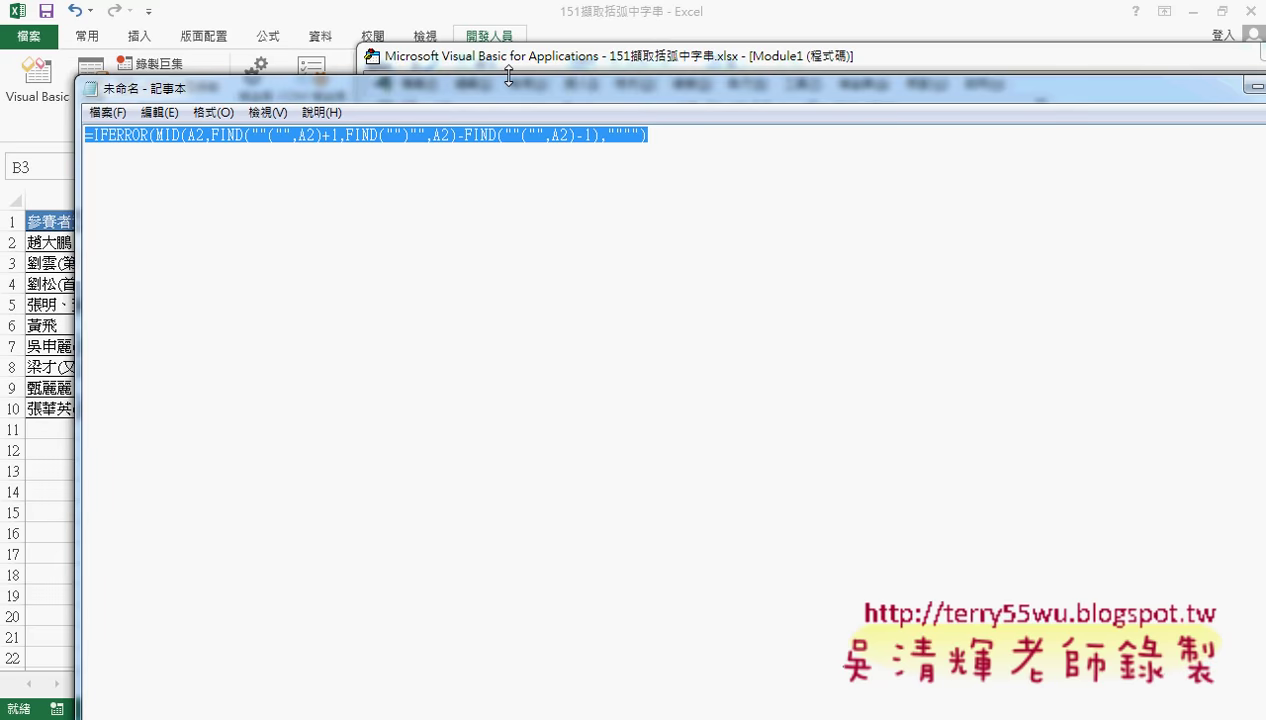
pyautogui.moveTo(505, 88); pyautogui.dragTo(845, 412)
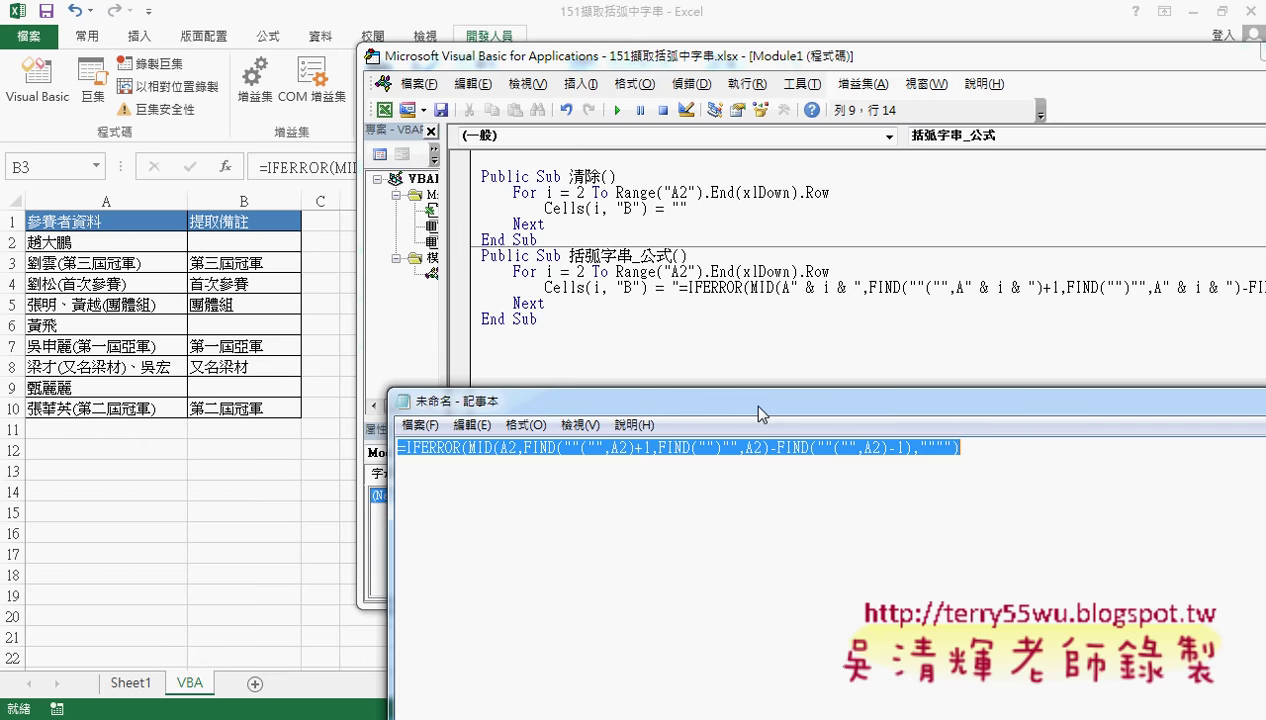
# Step: Restore the row reference MID(A" & i & " in the macro's formula line and select the loop's starting row 2
pyautogui.click(772, 316)
pyautogui.moveTo(790, 287); pyautogui.dragTo(859, 285)
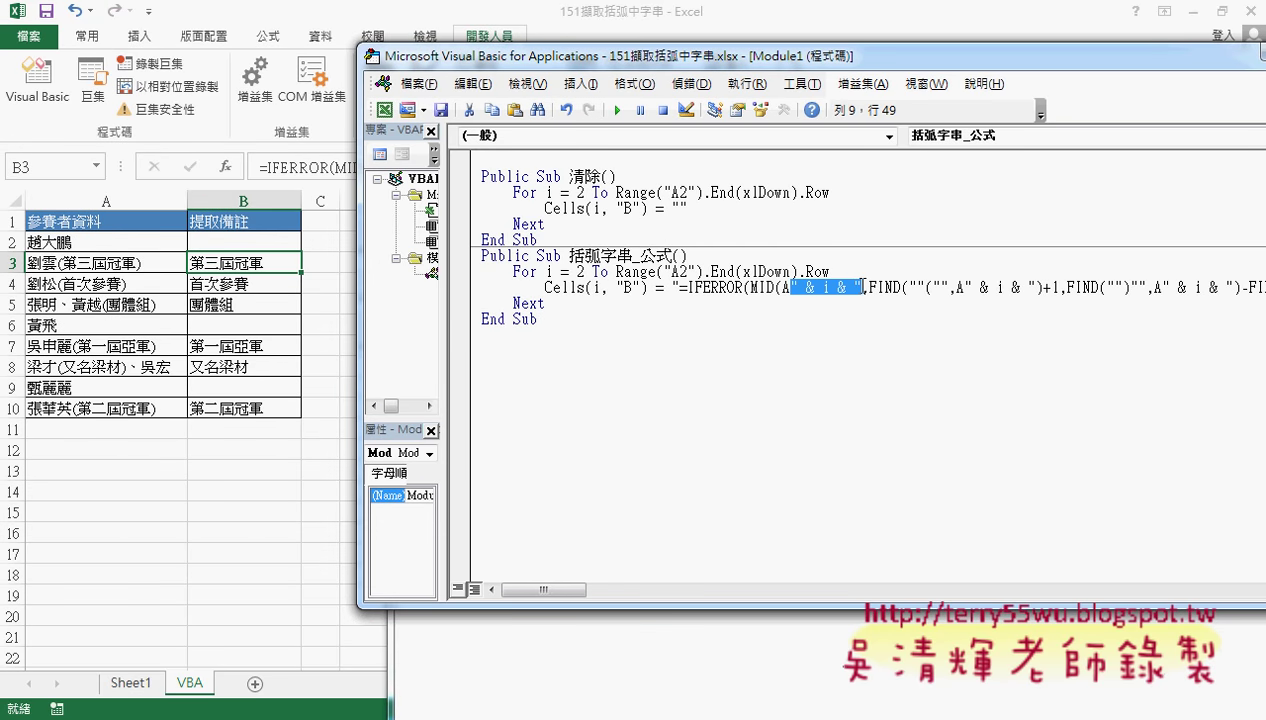
pyautogui.write('2')
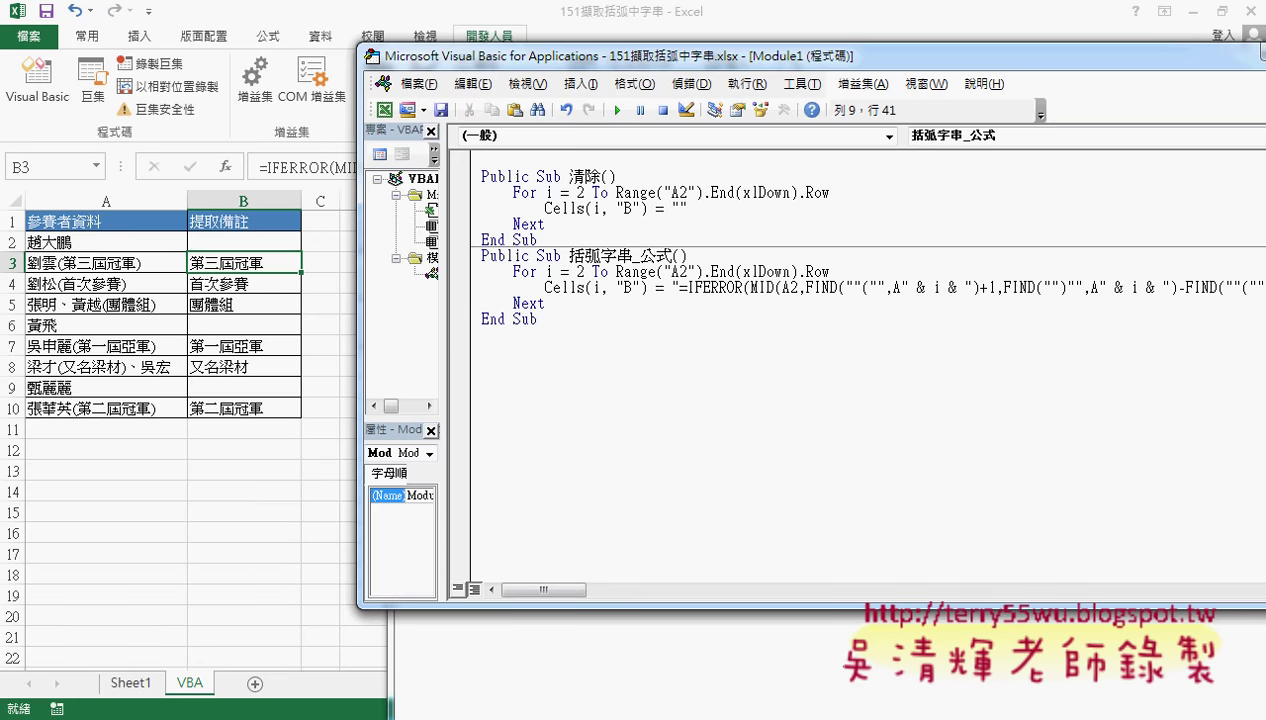
pyautogui.press('BackSpace')
pyautogui.write('"')
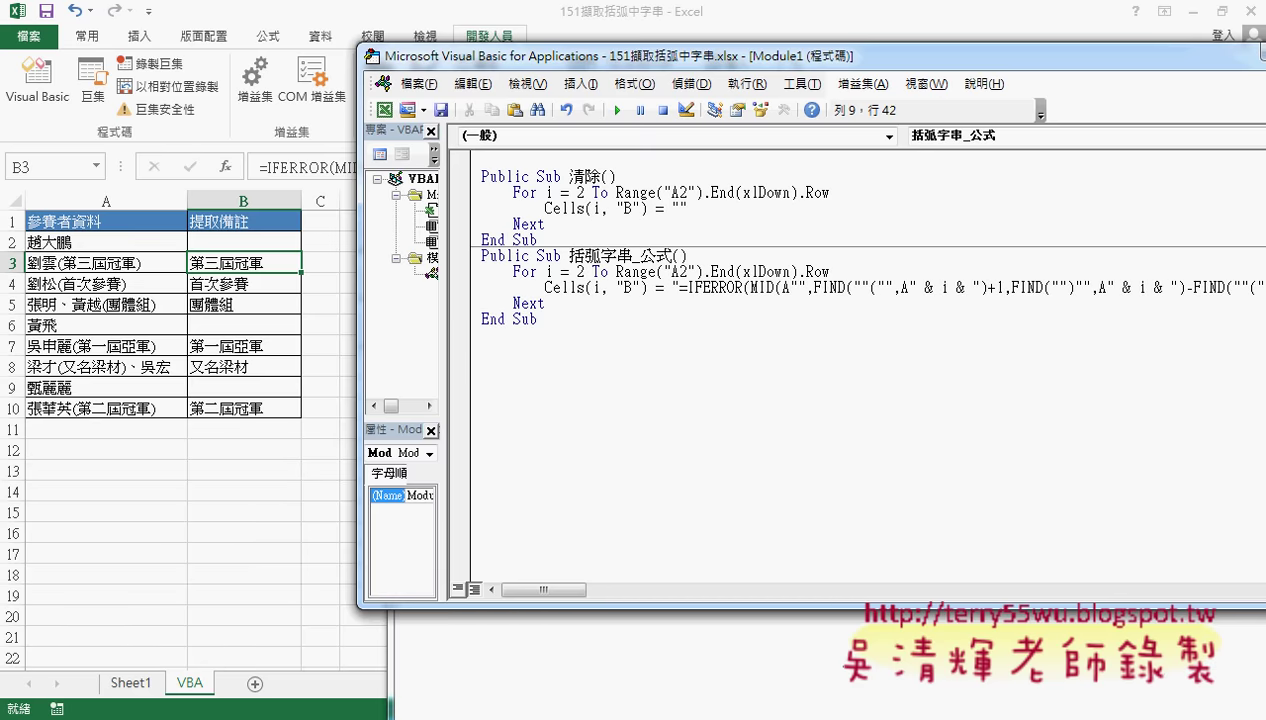
pyautogui.write(' &')
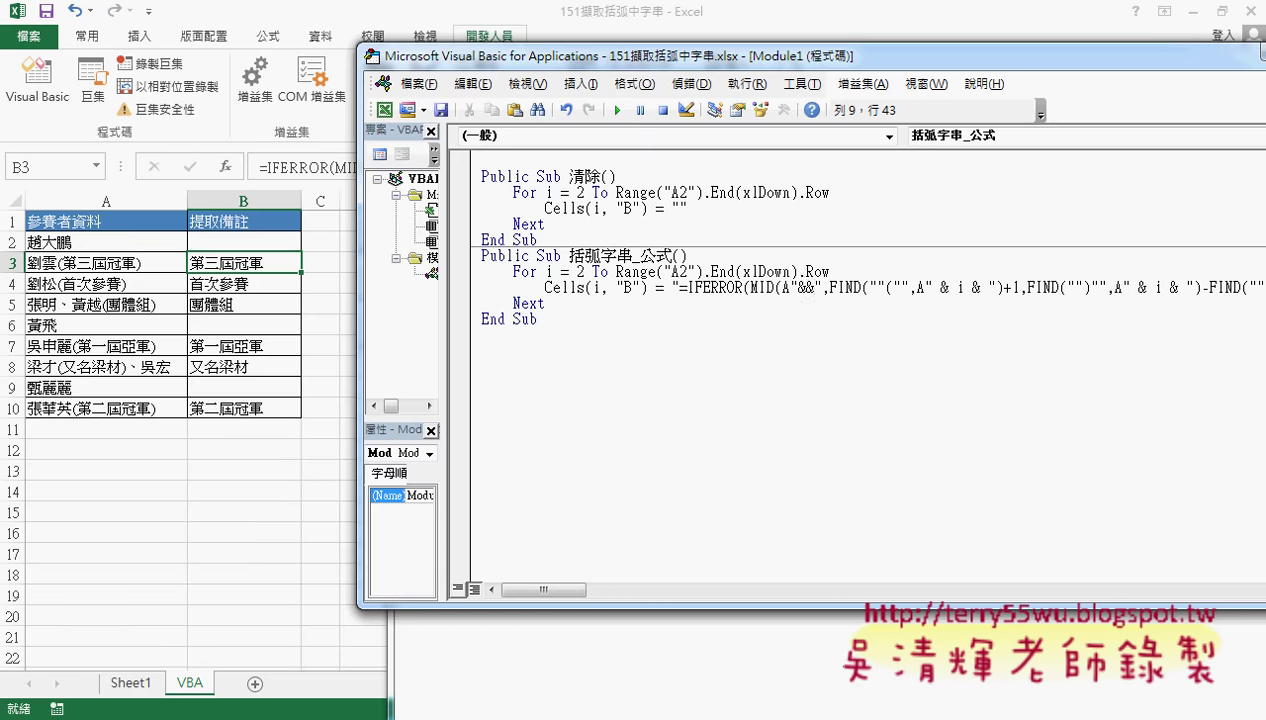
pyautogui.click(804, 287)
pyautogui.write('i')
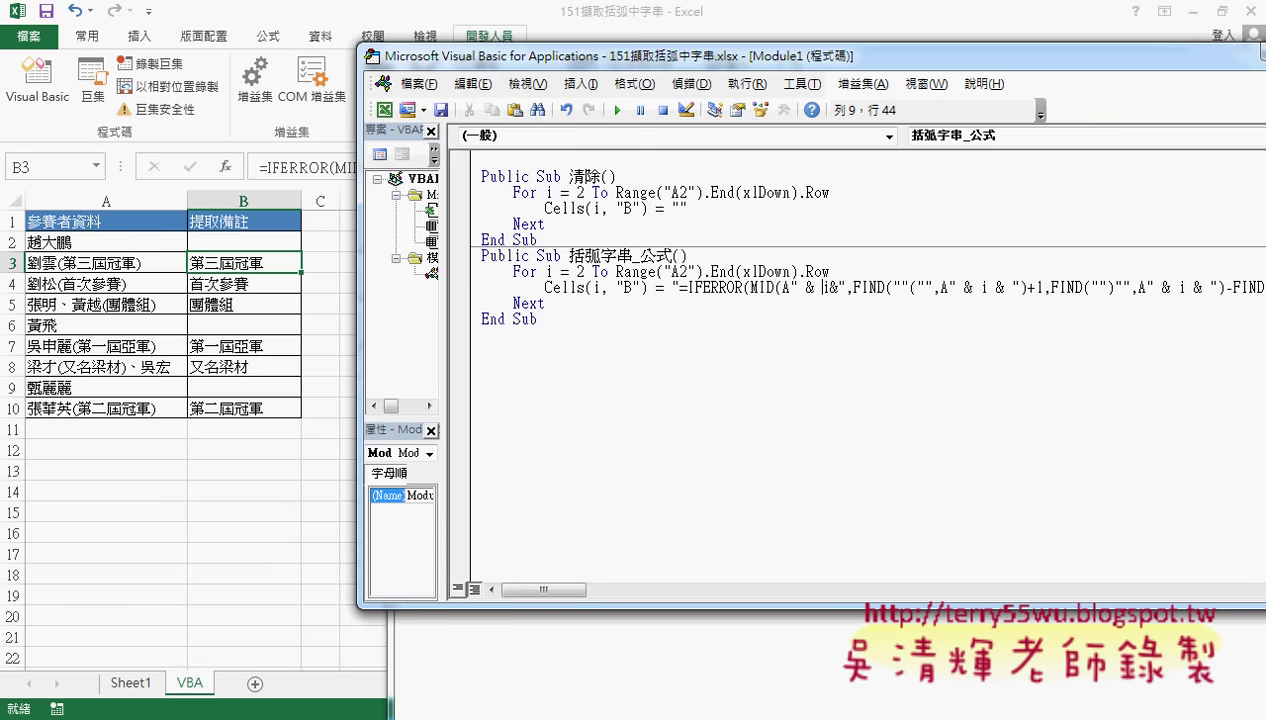
pyautogui.press('Down')
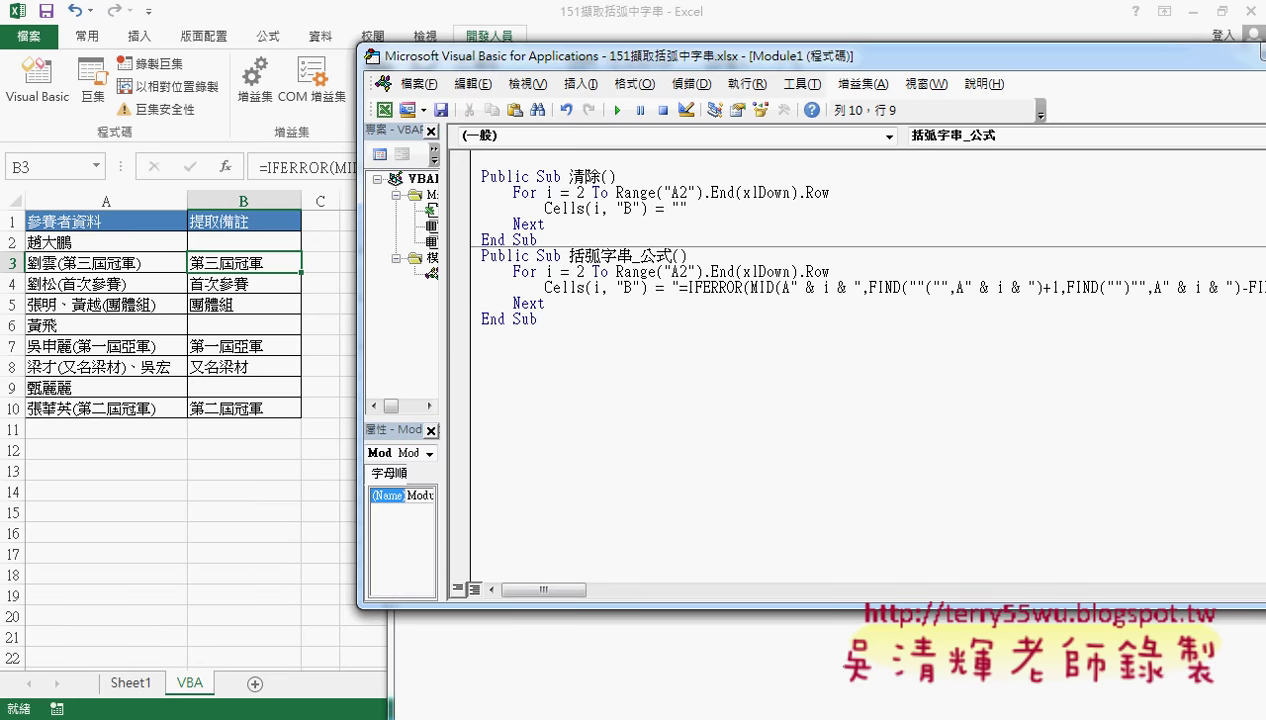
pyautogui.doubleClick(584, 271)
pyautogui.moveTo(1062, 62); pyautogui.dragTo(1056, 62)
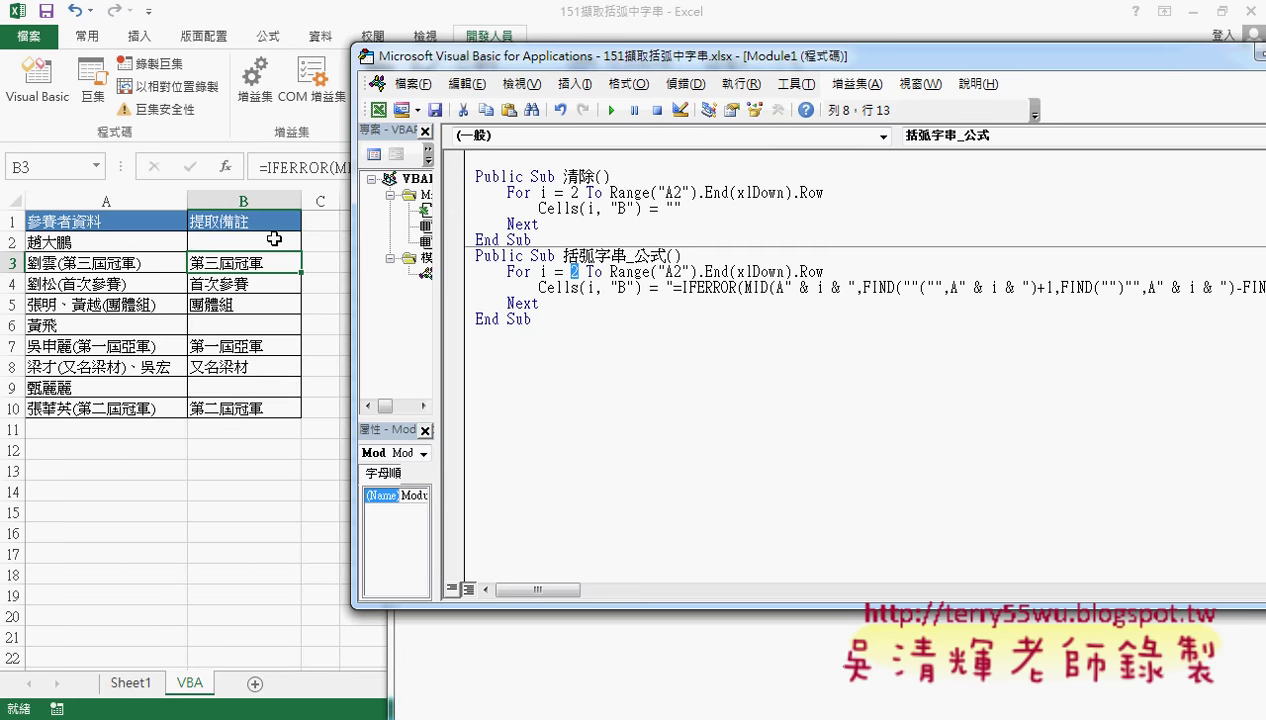
# Step: Back on the worksheet, check the extraction formulas in cells B3 through B10
pyautogui.click(582, 288)
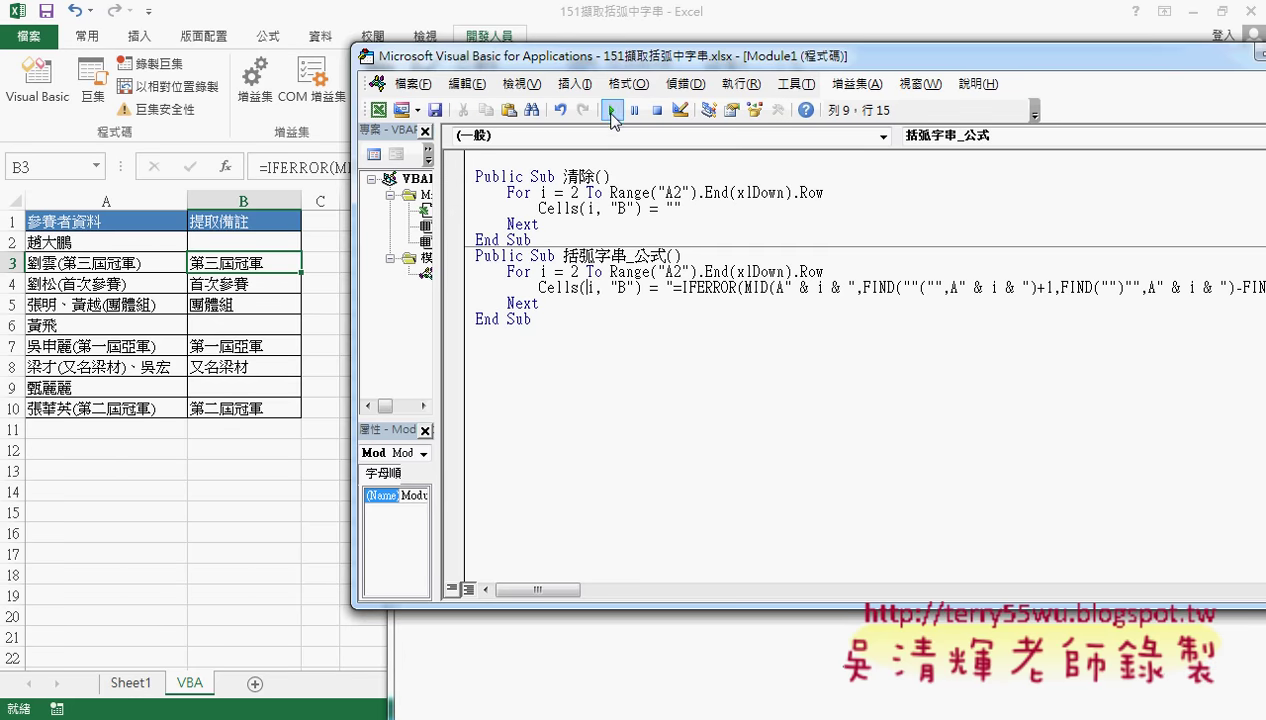
pyautogui.click(279, 241)
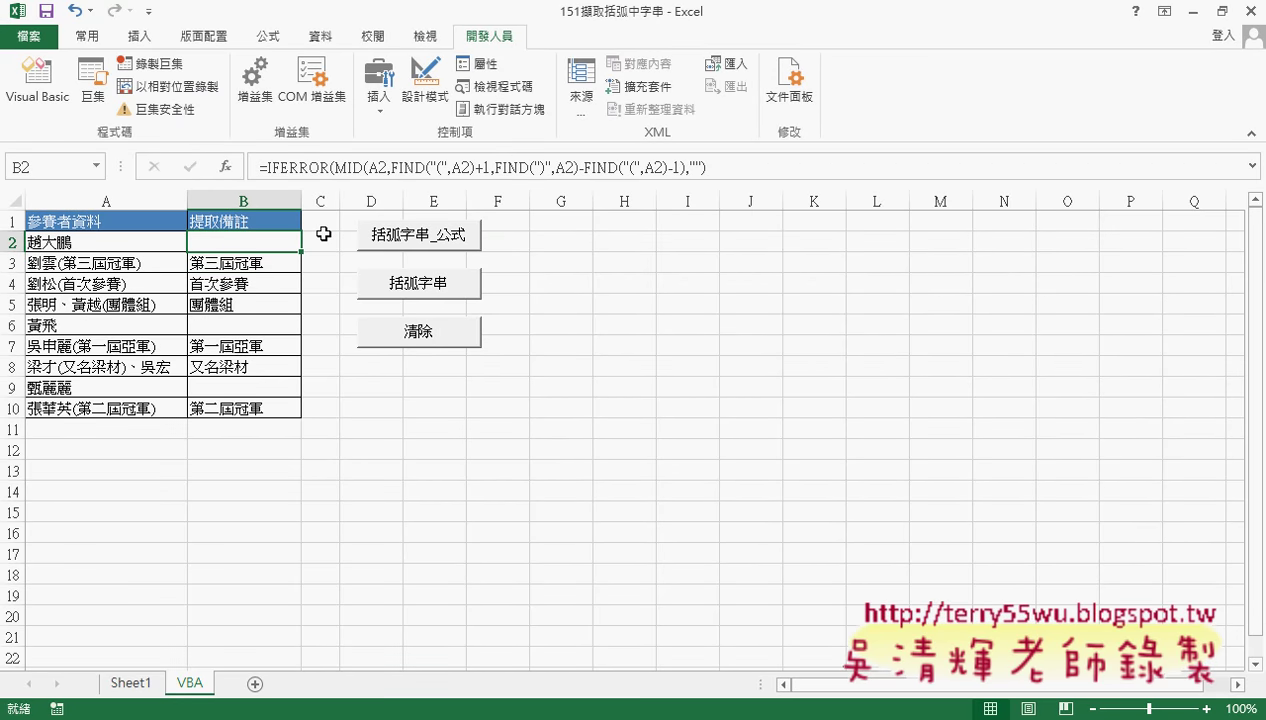
pyautogui.click(266, 262)
pyautogui.click(265, 286)
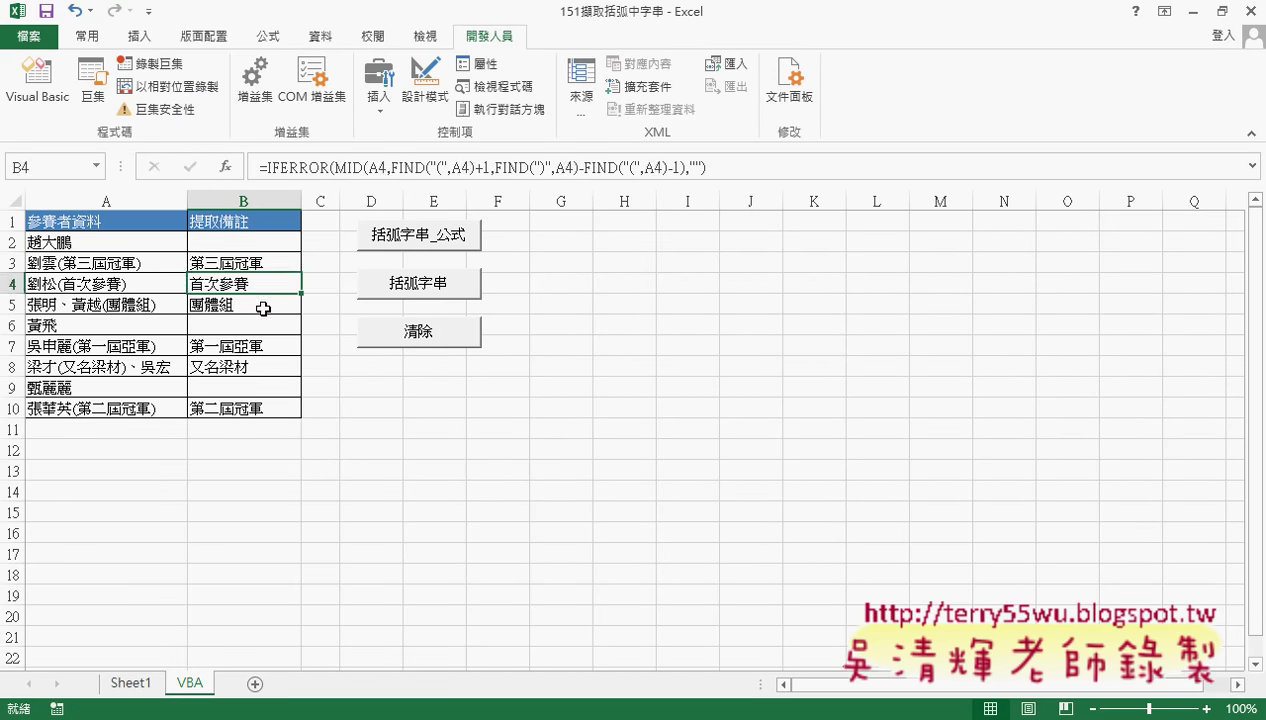
pyautogui.click(263, 309)
pyautogui.click(265, 324)
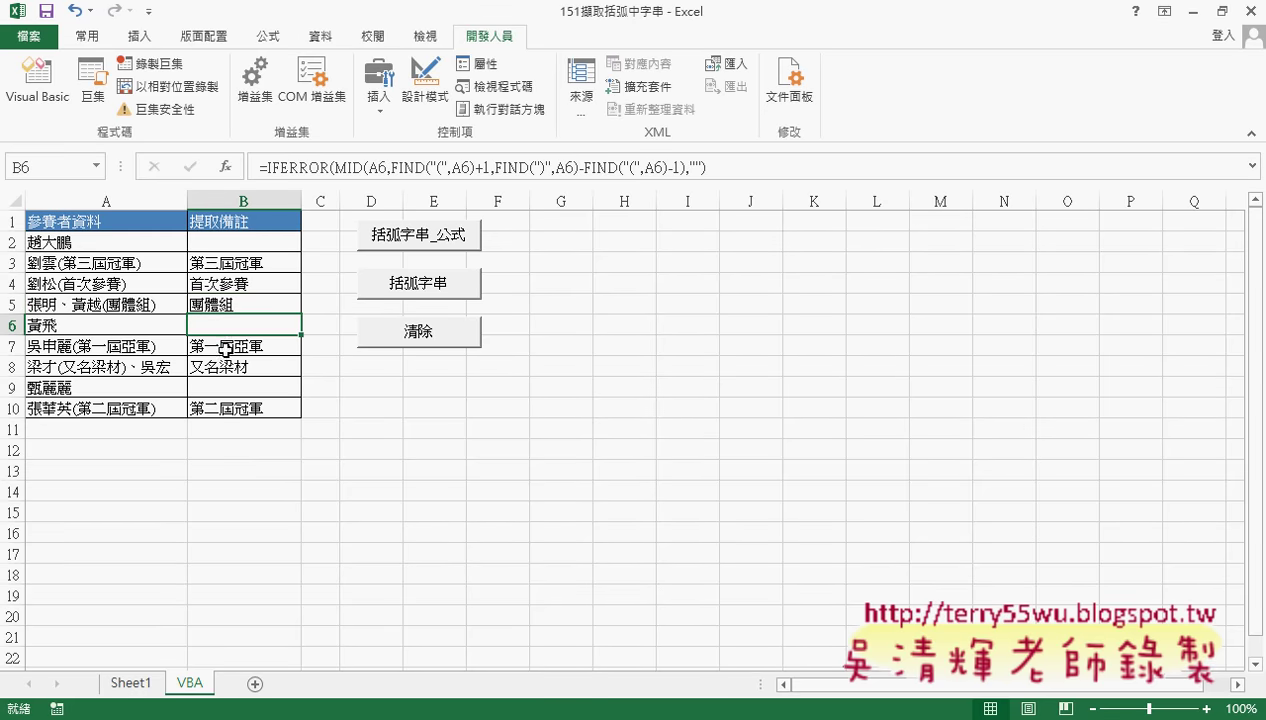
pyautogui.click(228, 348)
pyautogui.click(240, 366)
pyautogui.click(248, 387)
pyautogui.click(254, 407)
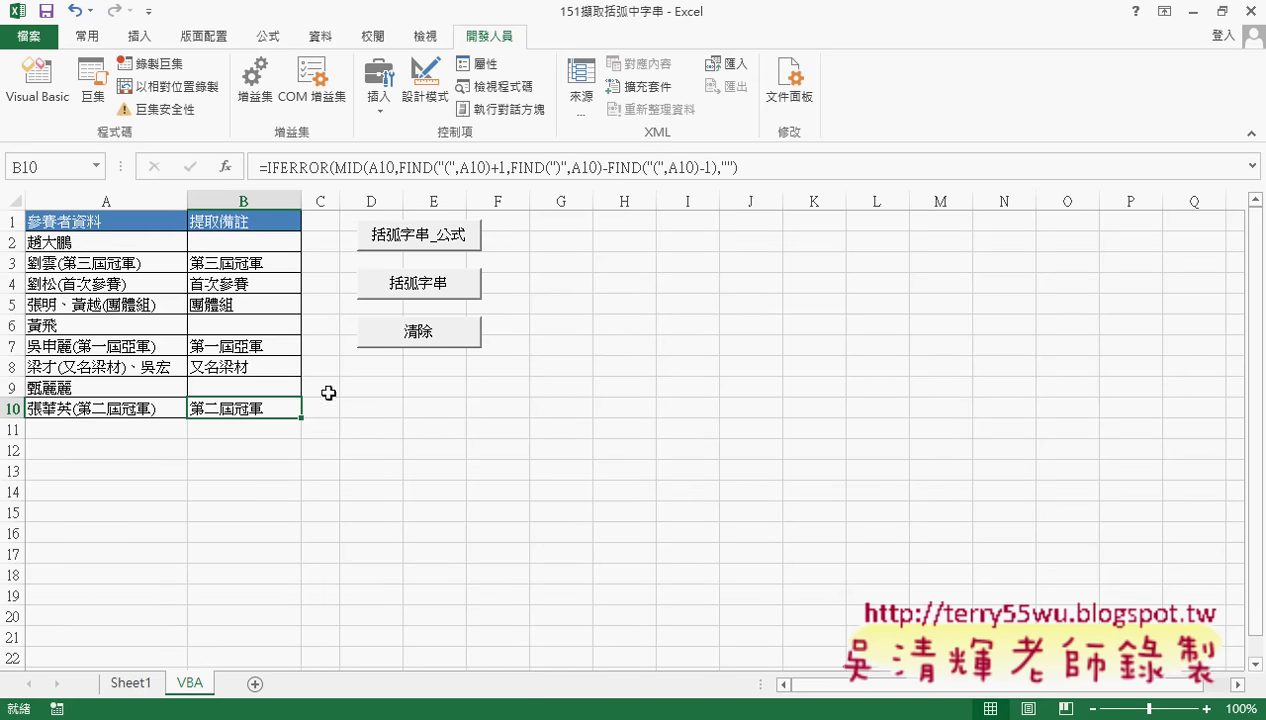
# Step: Clear column B, refill it with 括弧字串_公式, then clear it again
pyautogui.click(401, 347)
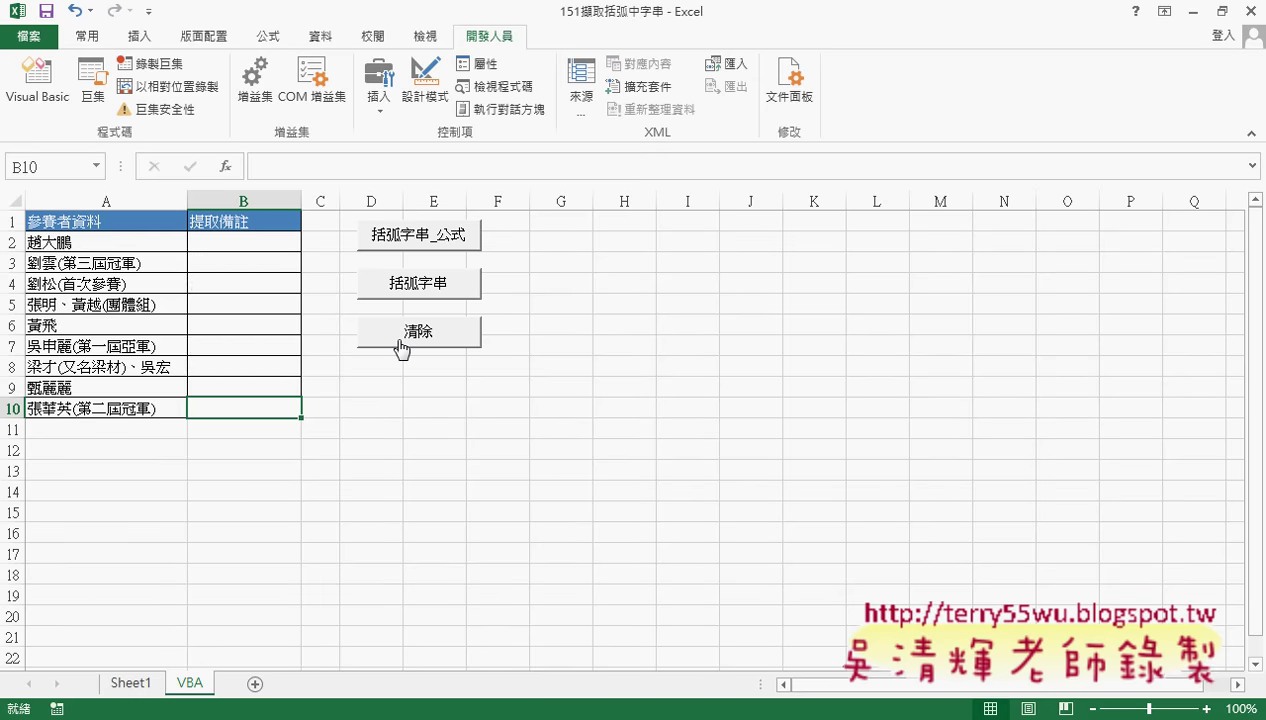
pyautogui.click(420, 245)
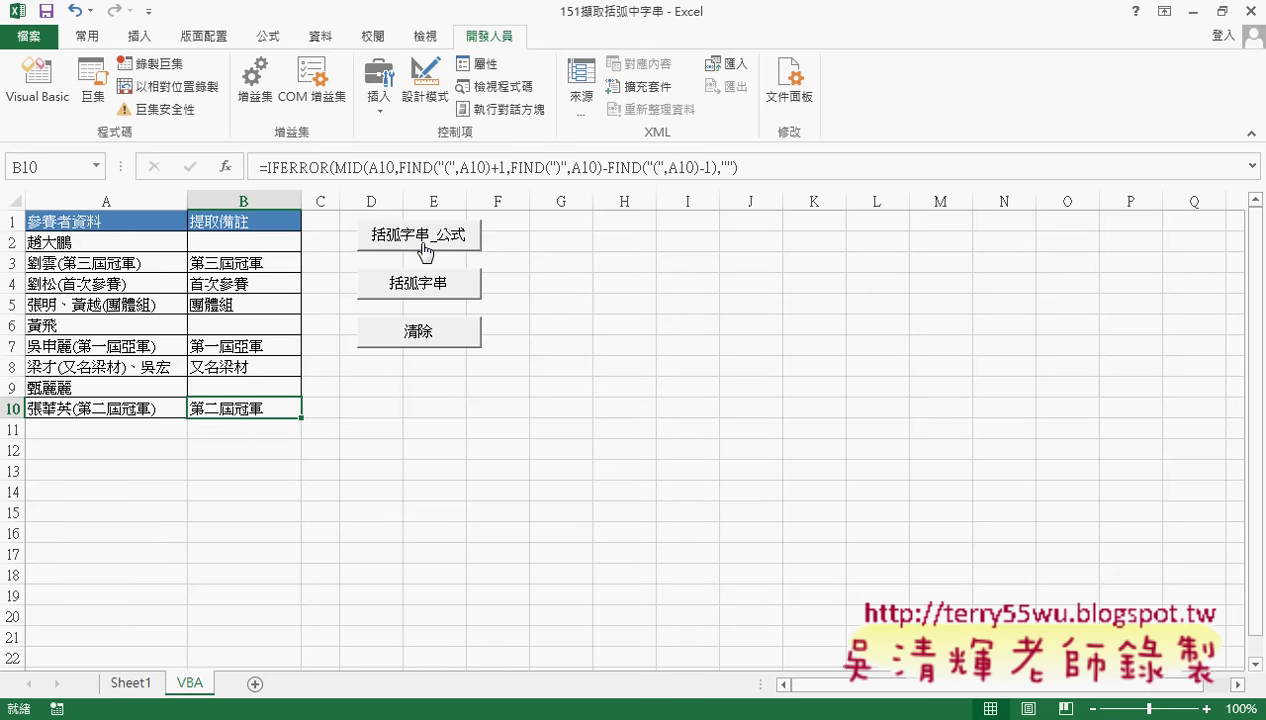
pyautogui.click(425, 338)
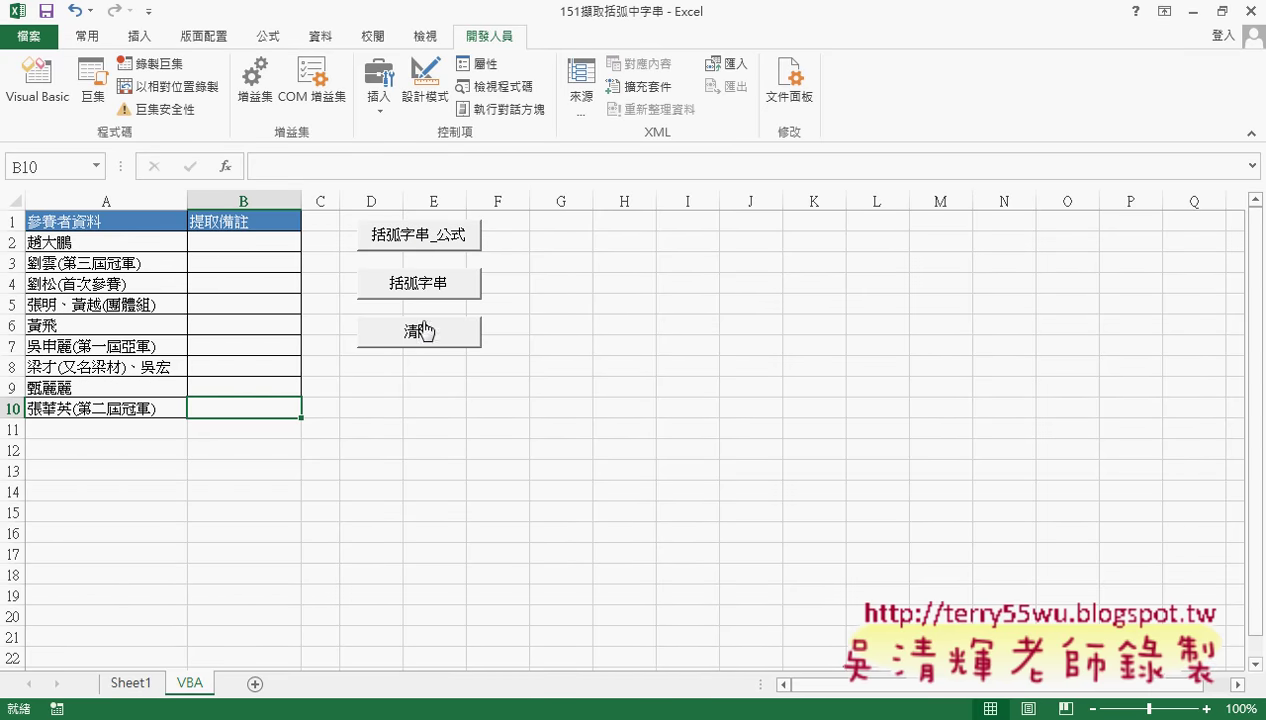
# Step: Draw a form-control button over G1:H2, assign it 括弧字串_公式, and caption it 括弧字串_公式
pyautogui.click(385, 104)
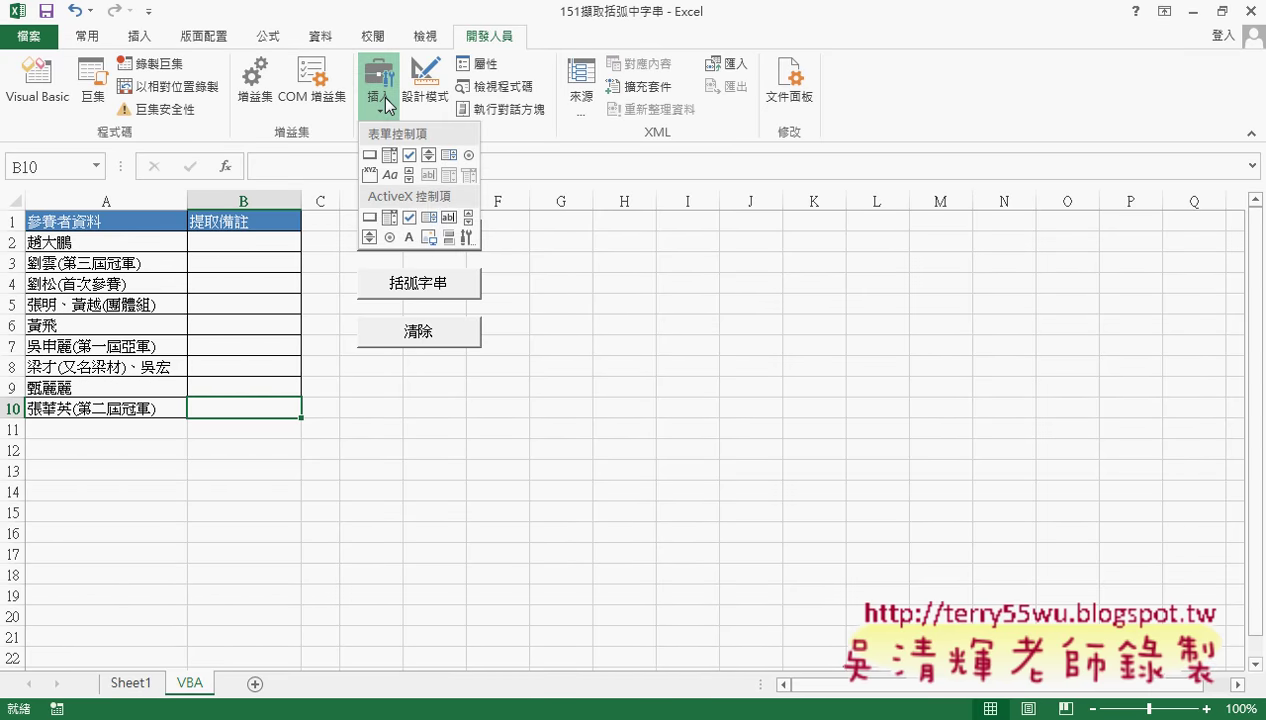
pyautogui.click(370, 158)
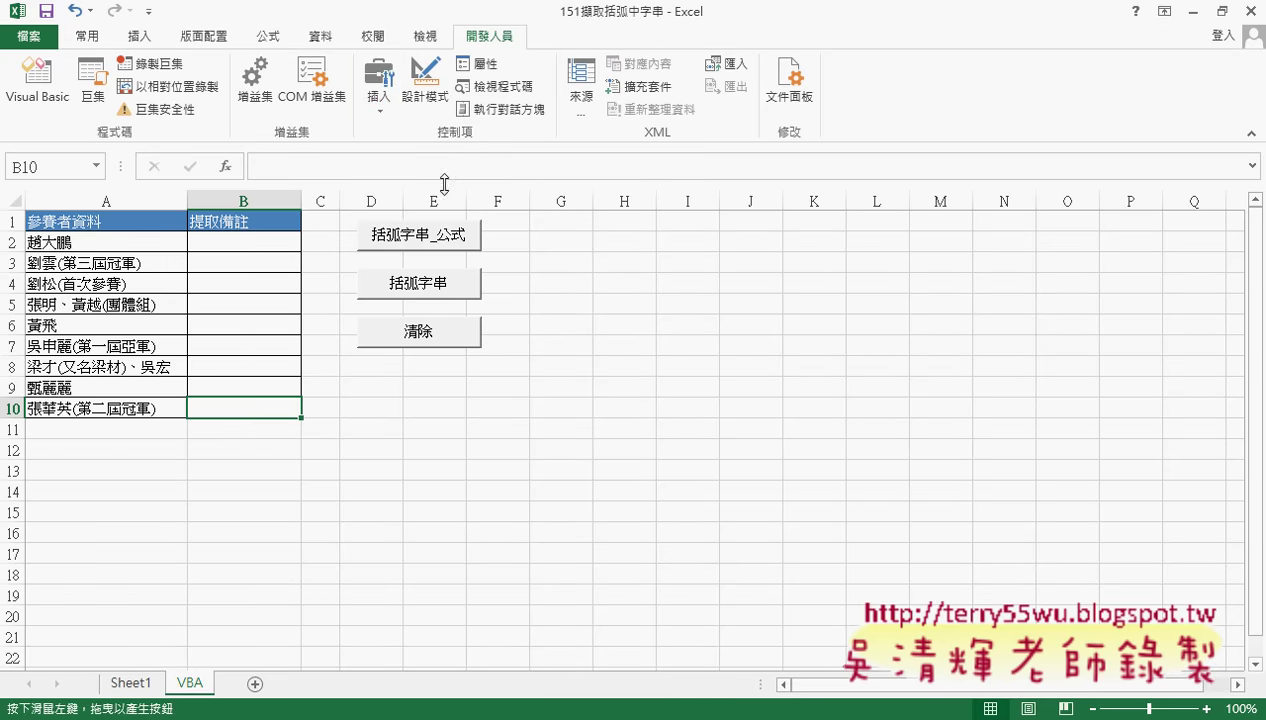
pyautogui.moveTo(530, 220)
pyautogui.mouseDown()
pyautogui.moveTo(622, 255)
pyautogui.moveTo(659, 254)
pyautogui.mouseUp()
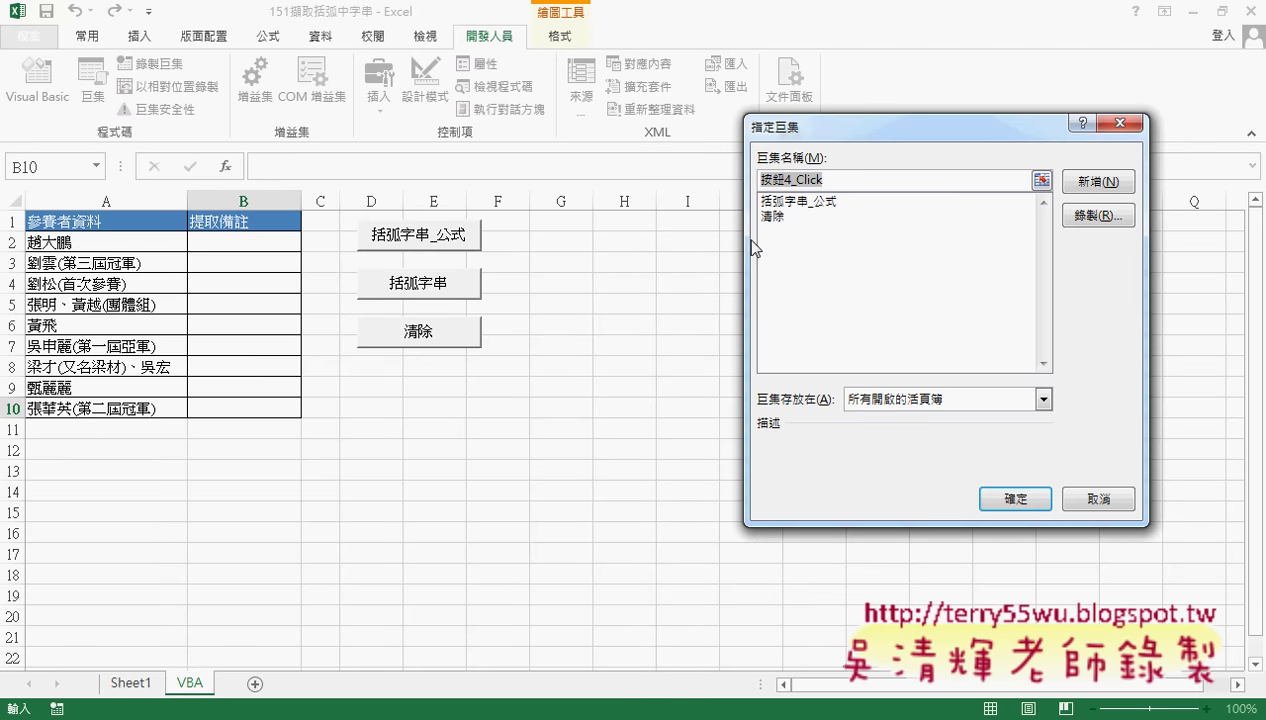
pyautogui.click(788, 203)
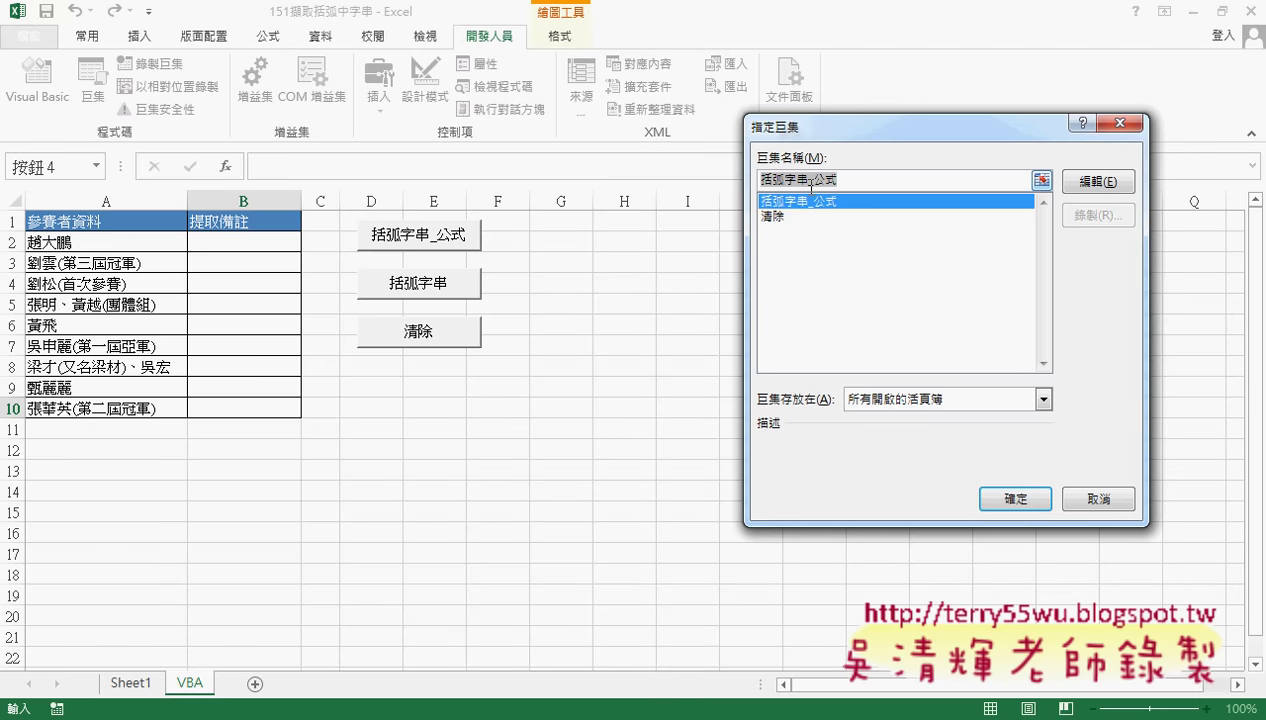
pyautogui.rightClick(810, 187)
pyautogui.click(838, 221)
pyautogui.click(1018, 505)
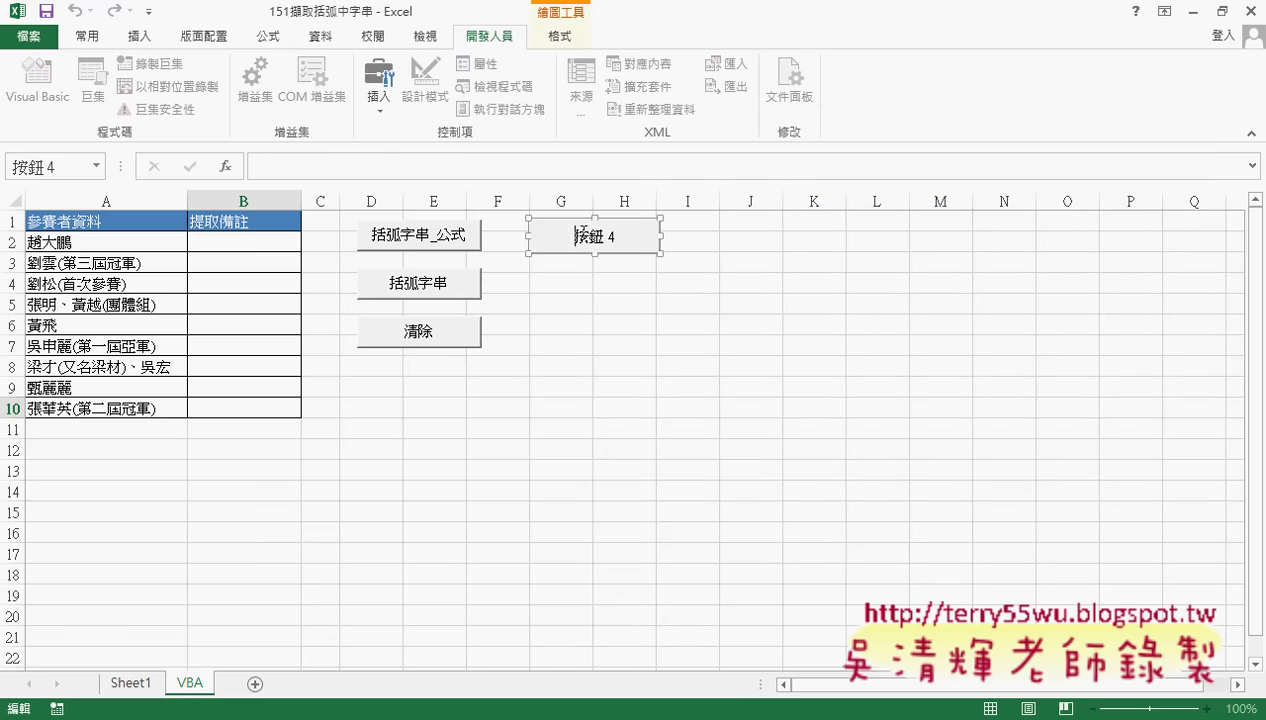
pyautogui.press('BackSpace')
pyautogui.press('BackSpace')
pyautogui.press('BackSpace')
pyautogui.write('括弧字串_公式')
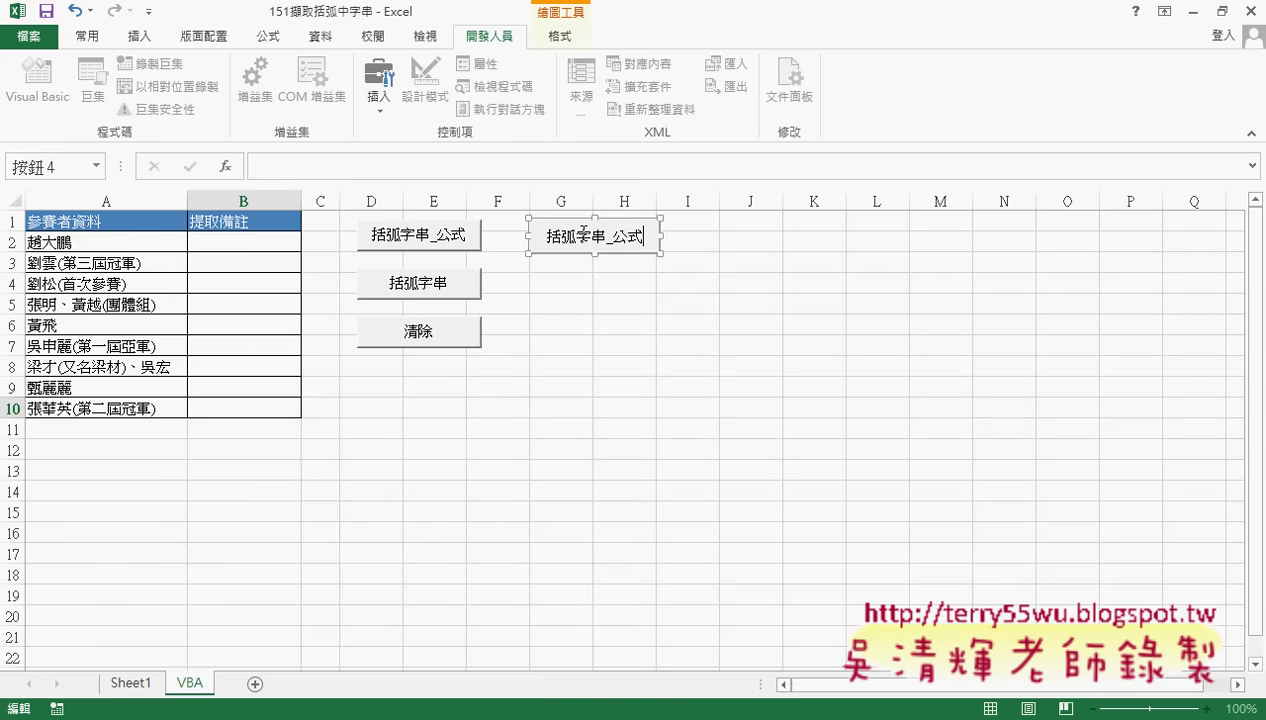
pyautogui.click(592, 311)
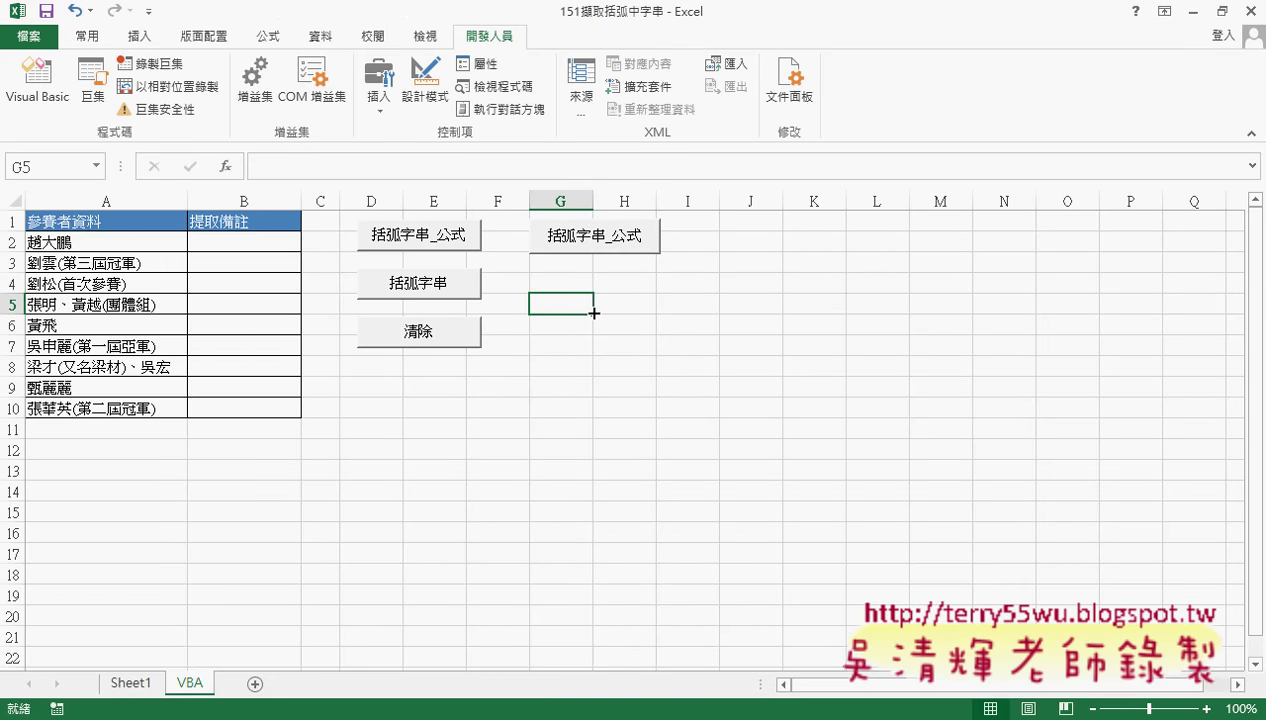
# Step: Fill column B with the new button, then draw a second button below it assigned to 清除
pyautogui.click(621, 252)
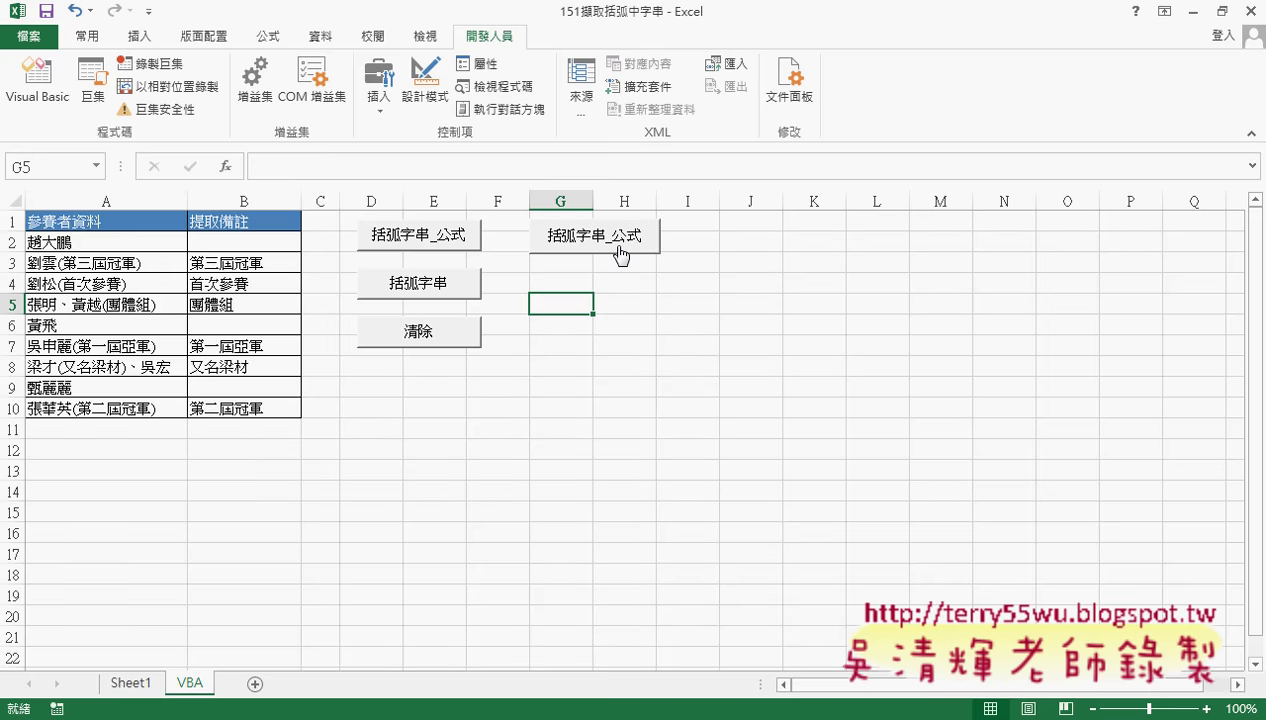
pyautogui.click(379, 95)
pyautogui.click(370, 152)
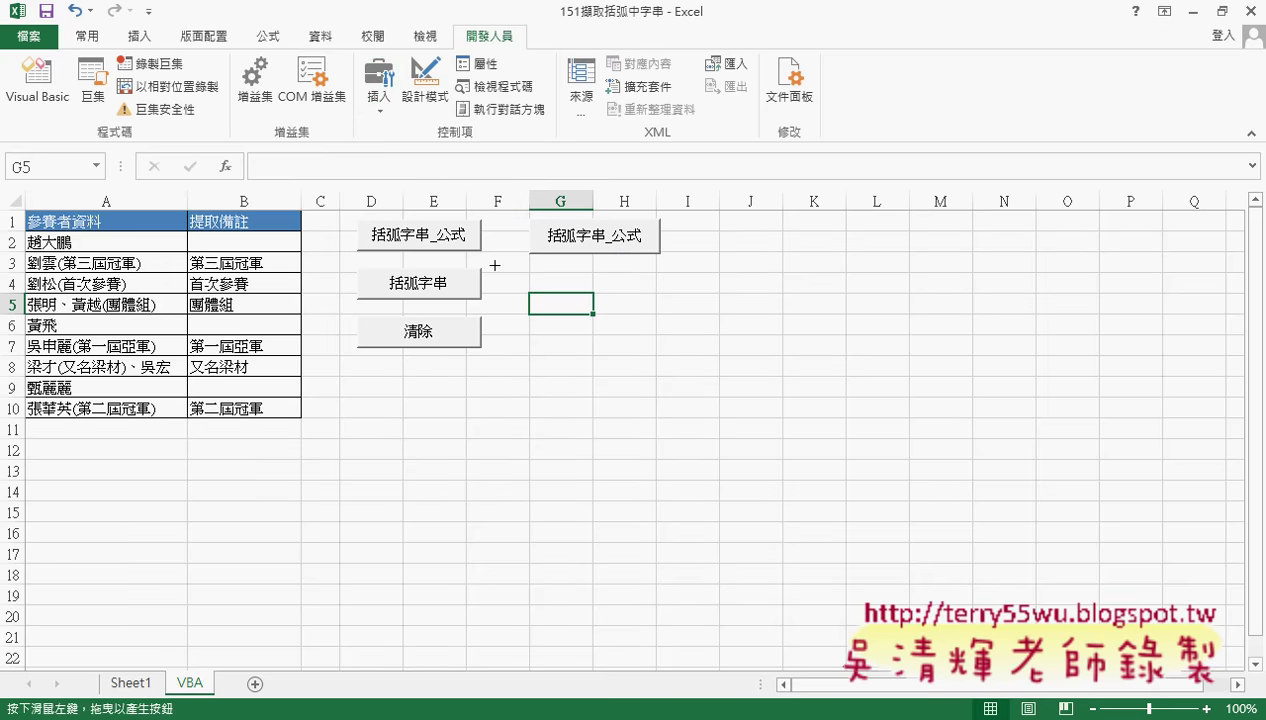
pyautogui.moveTo(530, 264); pyautogui.dragTo(660, 300)
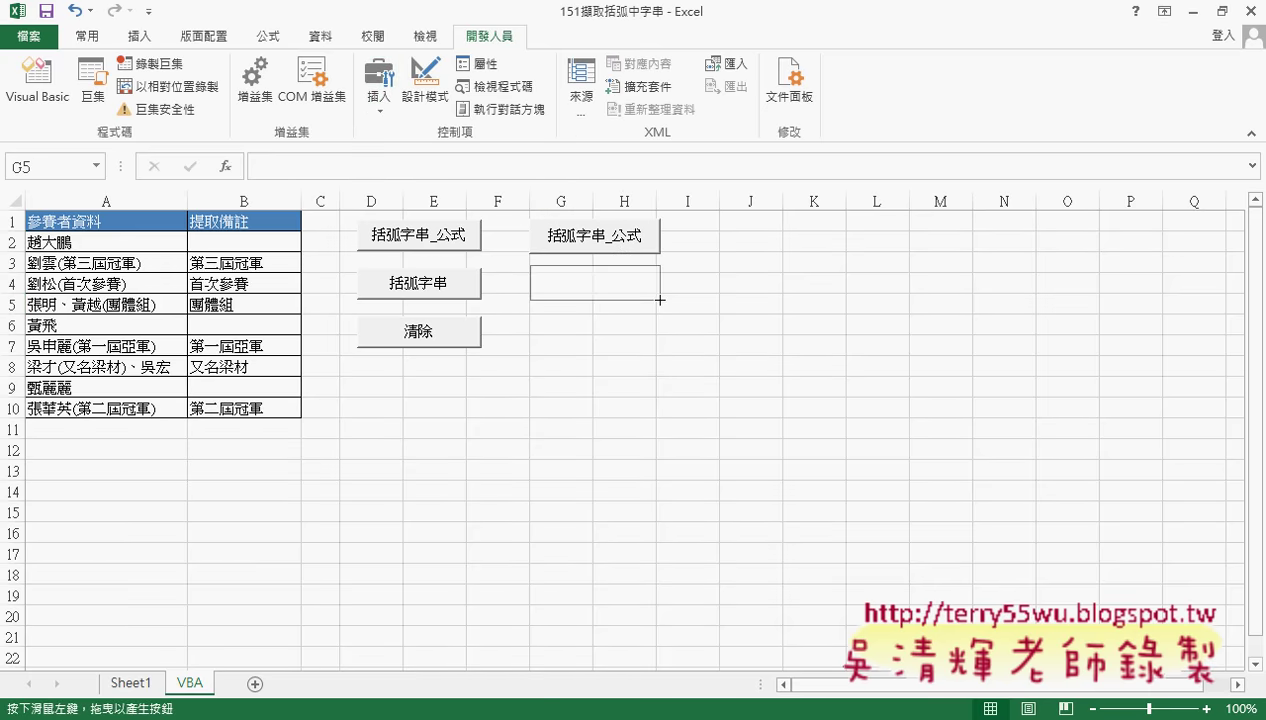
pyautogui.click(772, 216)
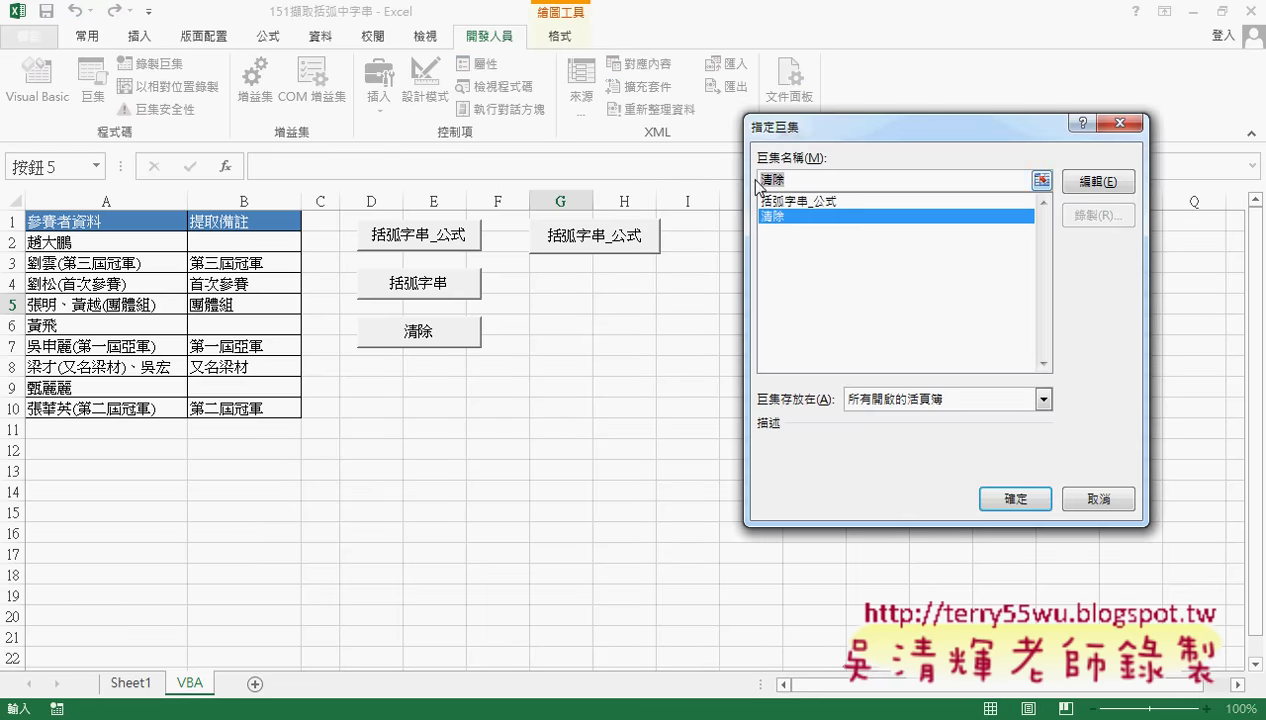
pyautogui.rightClick(789, 183)
pyautogui.click(1012, 497)
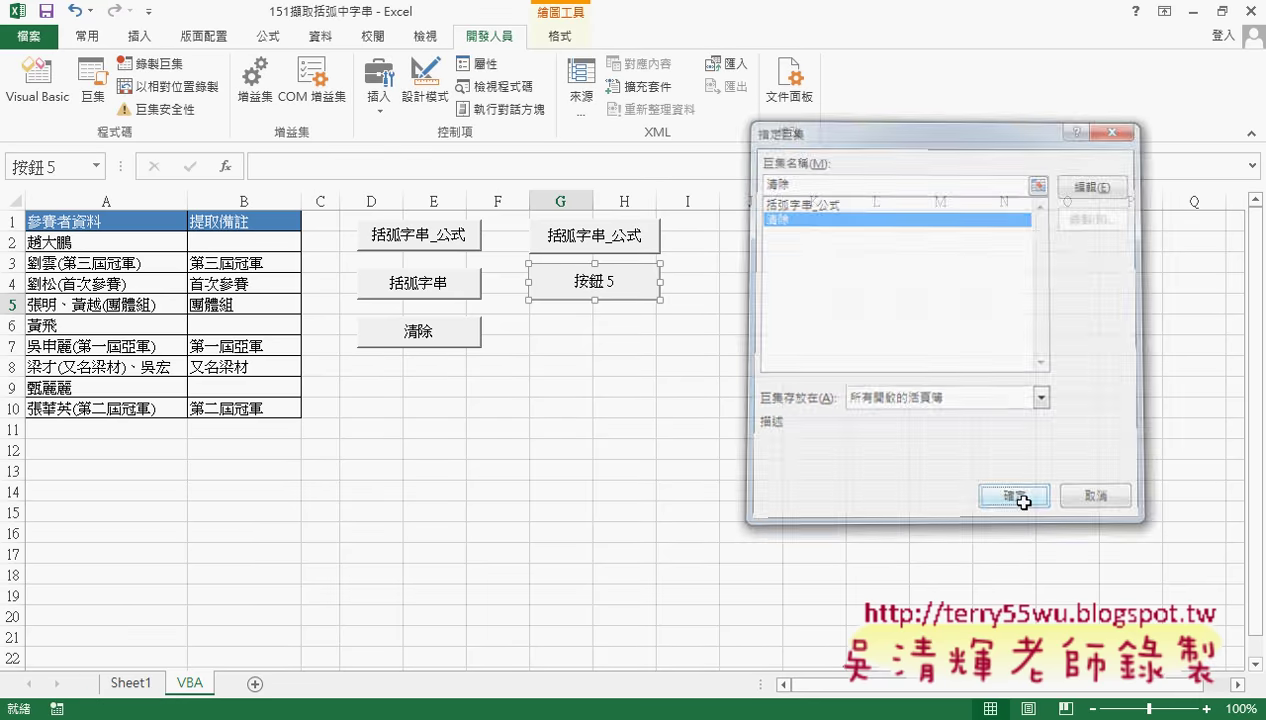
# Step: Caption the second button 清除, then test clearing and refilling column B
pyautogui.click(584, 275)
pyautogui.press('Delete')
pyautogui.press('Delete')
pyautogui.press('Delete')
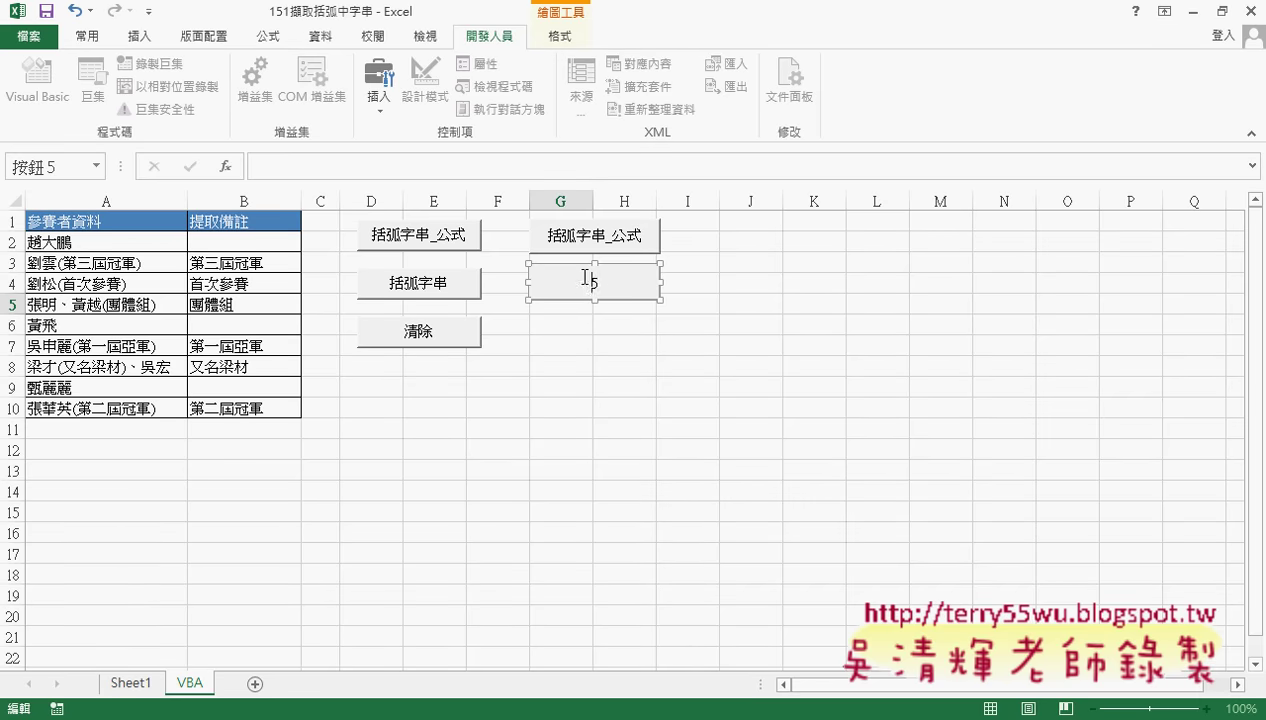
pyautogui.write('清除')
pyautogui.click(640, 404)
pyautogui.click(634, 289)
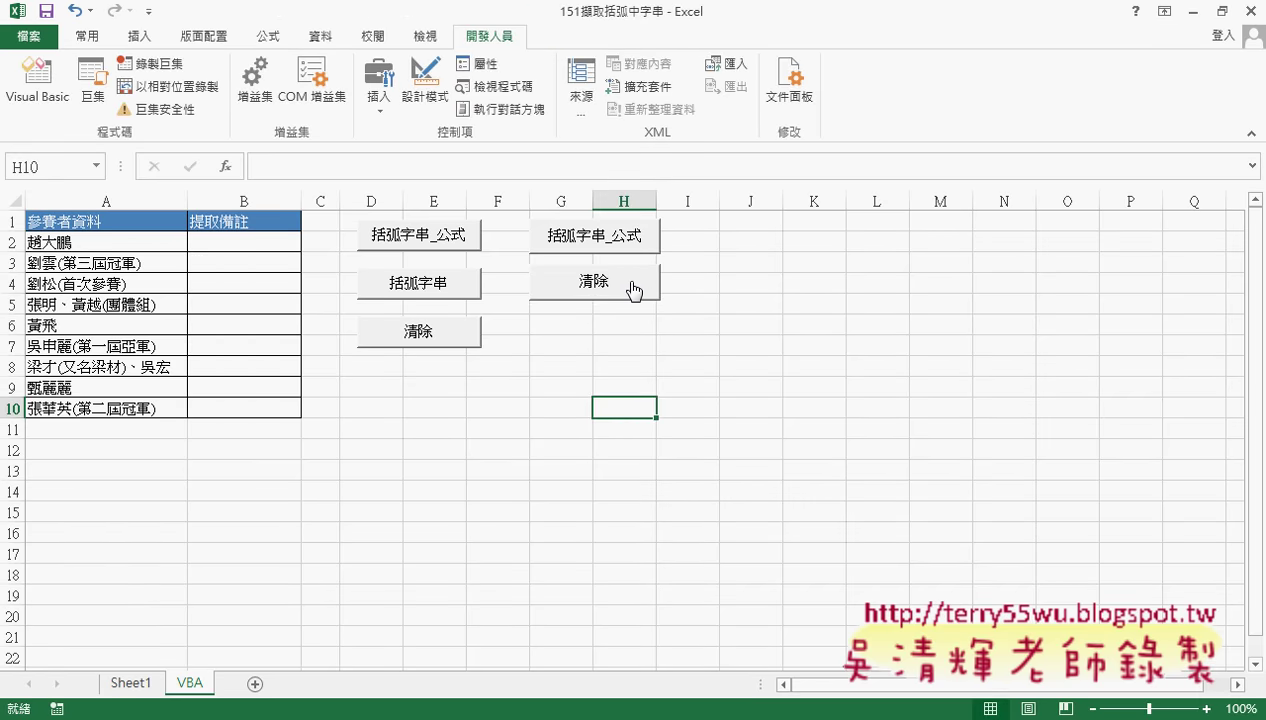
pyautogui.click(630, 243)
# Step: Clear and refill column B with the new buttons, check B3 and B2, then switch to the notes document
pyautogui.click(628, 292)
pyautogui.click(624, 238)
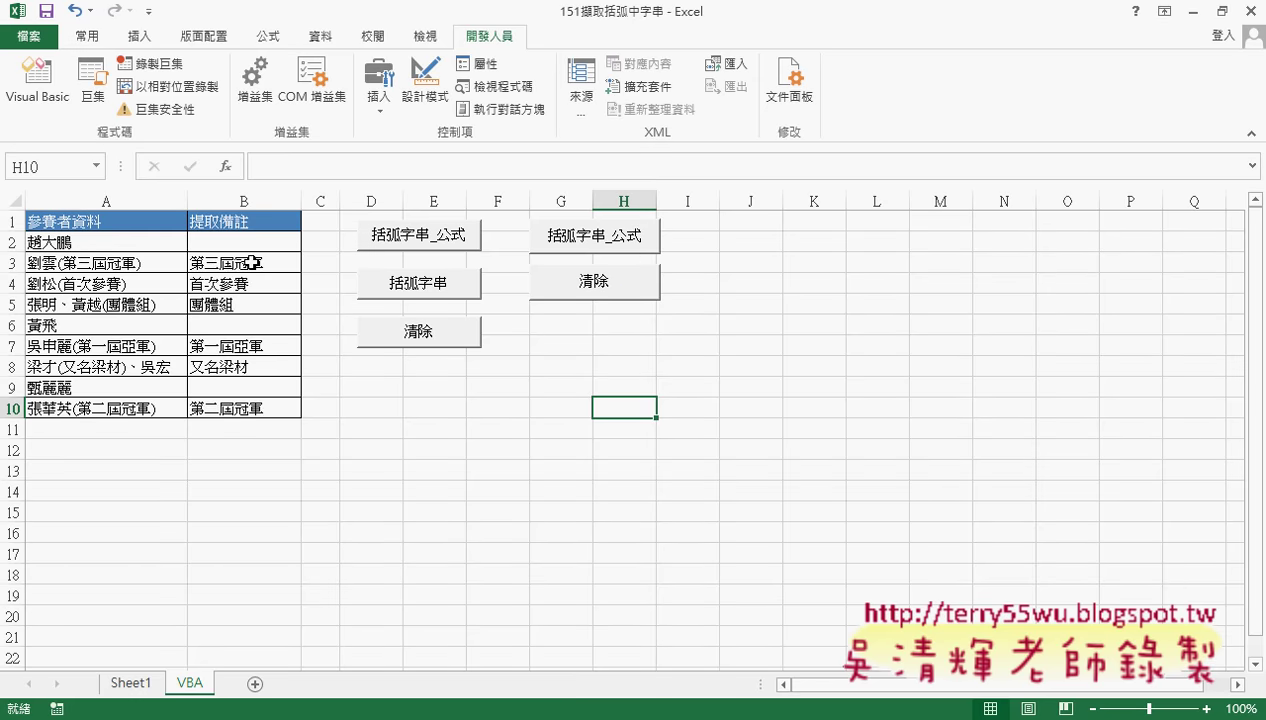
pyautogui.click(258, 268)
pyautogui.click(258, 237)
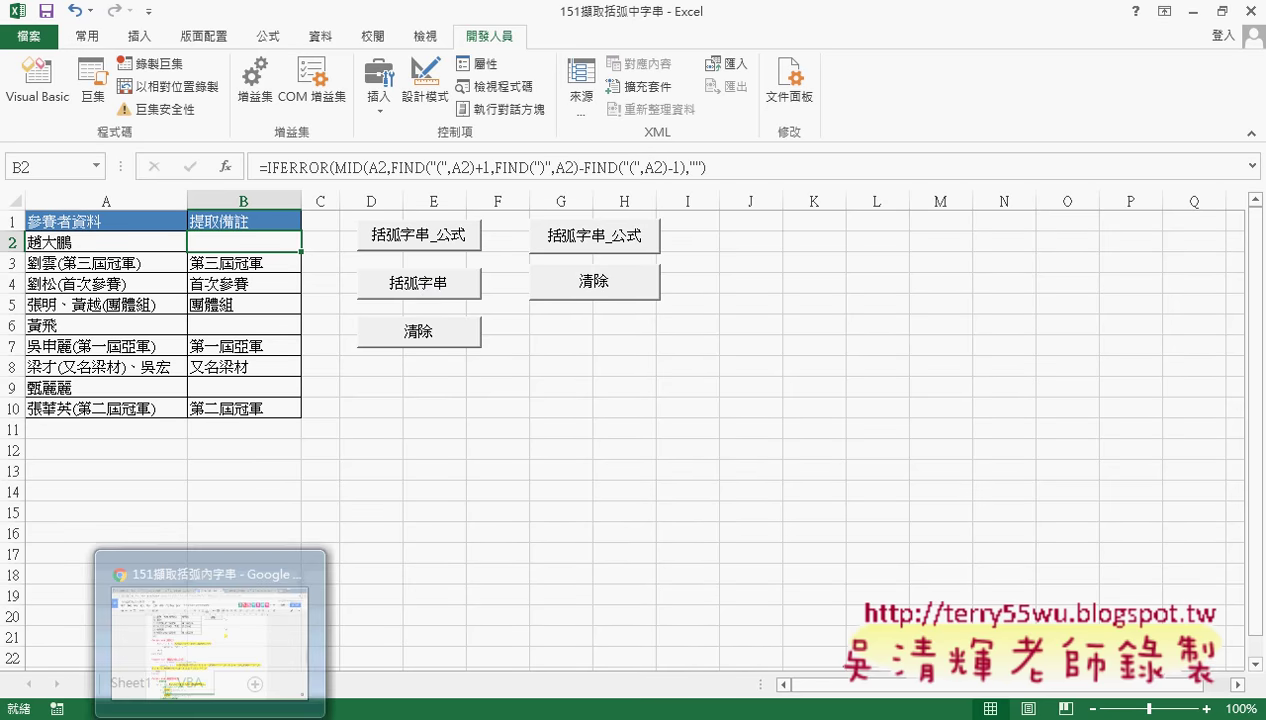
pyautogui.click(224, 716)
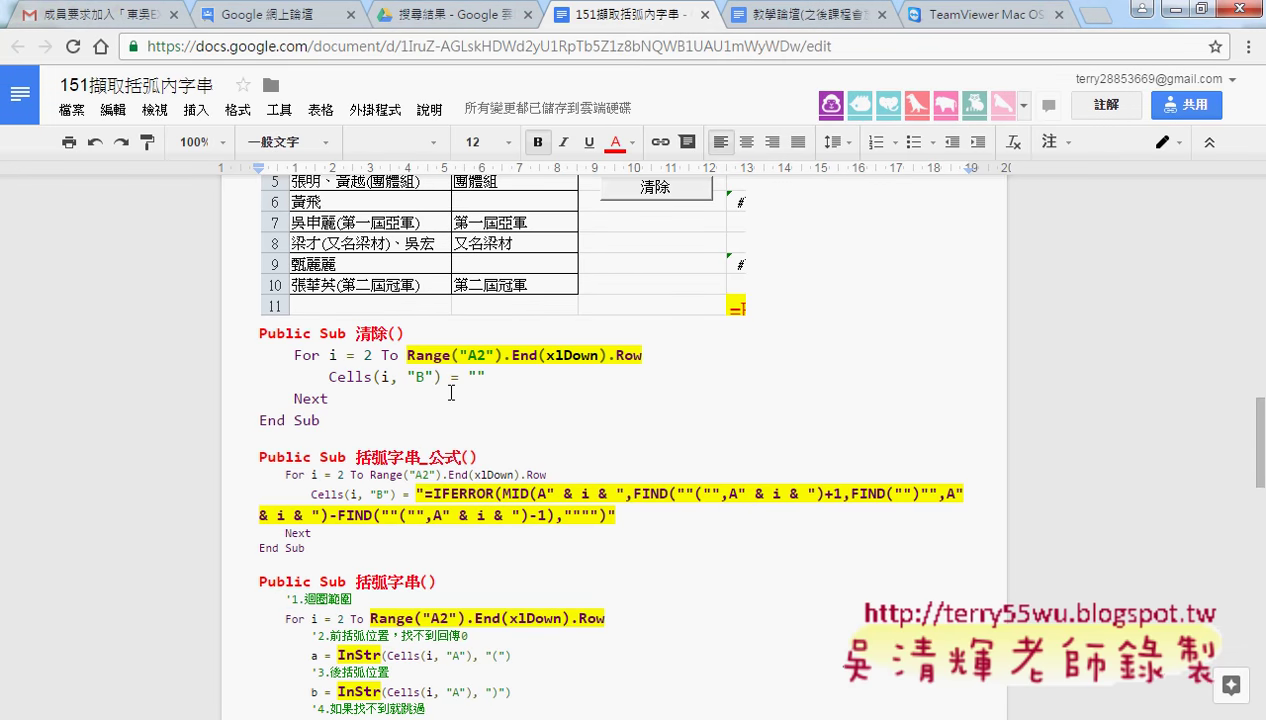
# Step: Scroll to the VBA code in the notes and highlight the 清除 sub
pyautogui.scroll(3, 600, 440)
pyautogui.scroll(2, 451, 393)
pyautogui.scroll(-5, 451, 393)
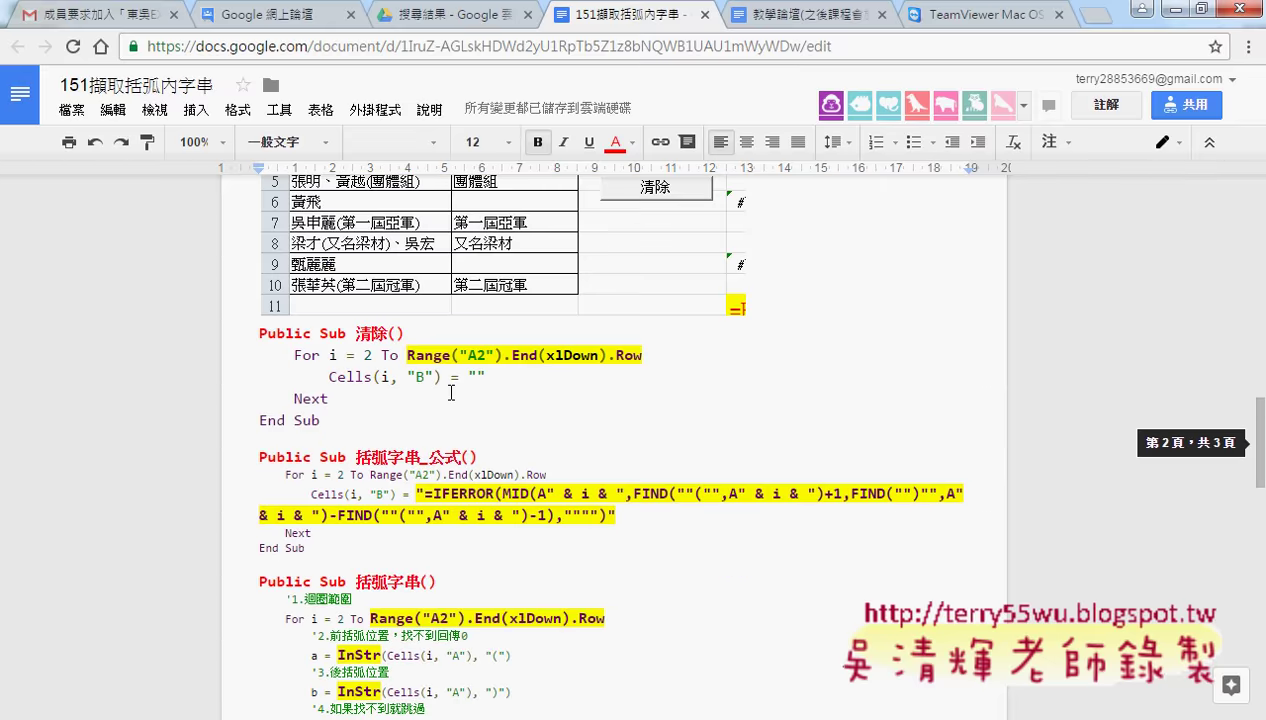
pyautogui.scroll(-1, 451, 393)
pyautogui.moveTo(258, 234); pyautogui.dragTo(346, 320)
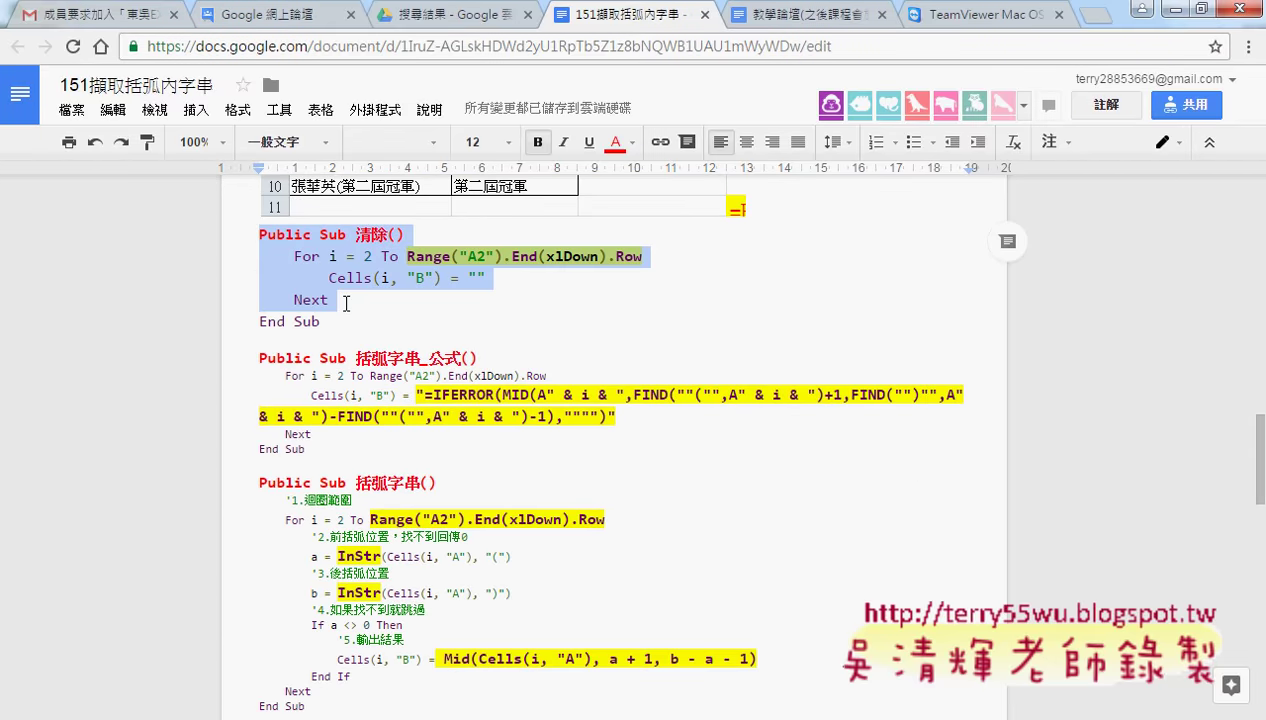
pyautogui.scroll(-1, 346, 320)
pyautogui.moveTo(258, 259)
pyautogui.mouseDown()
pyautogui.moveTo(492, 277)
pyautogui.moveTo(490, 346)
pyautogui.mouseUp()
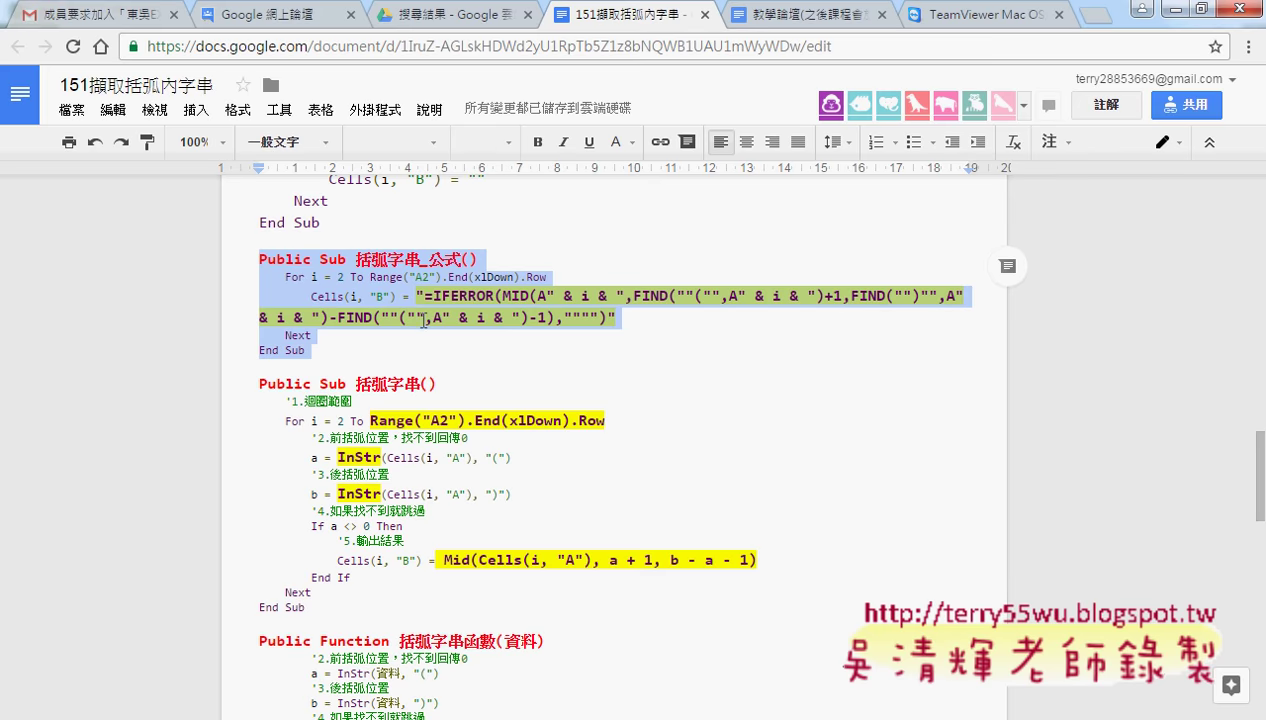
pyautogui.click(258, 384)
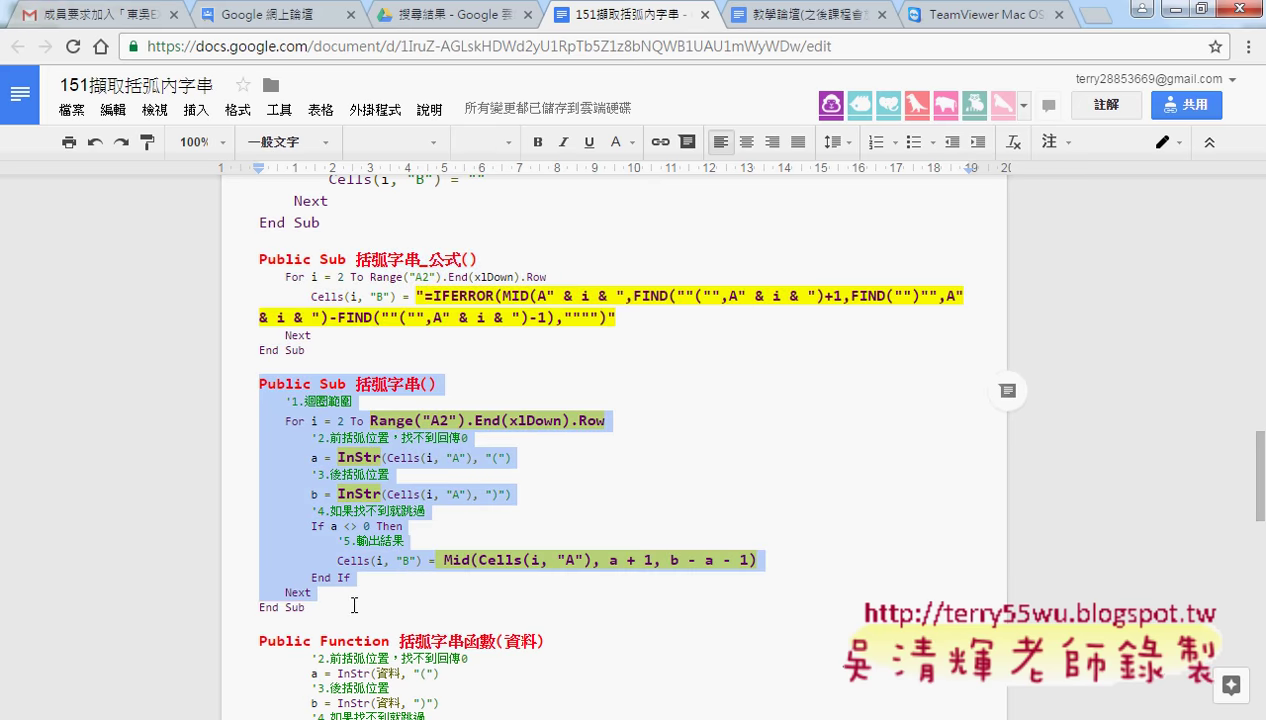
# Step: Highlight the 括弧字串 sub, then the full 括弧字串_公式 sub through End Sub
pyautogui.moveTo(355, 450); pyautogui.dragTo(355, 609)
pyautogui.moveTo(336, 342); pyautogui.dragTo(252, 260)
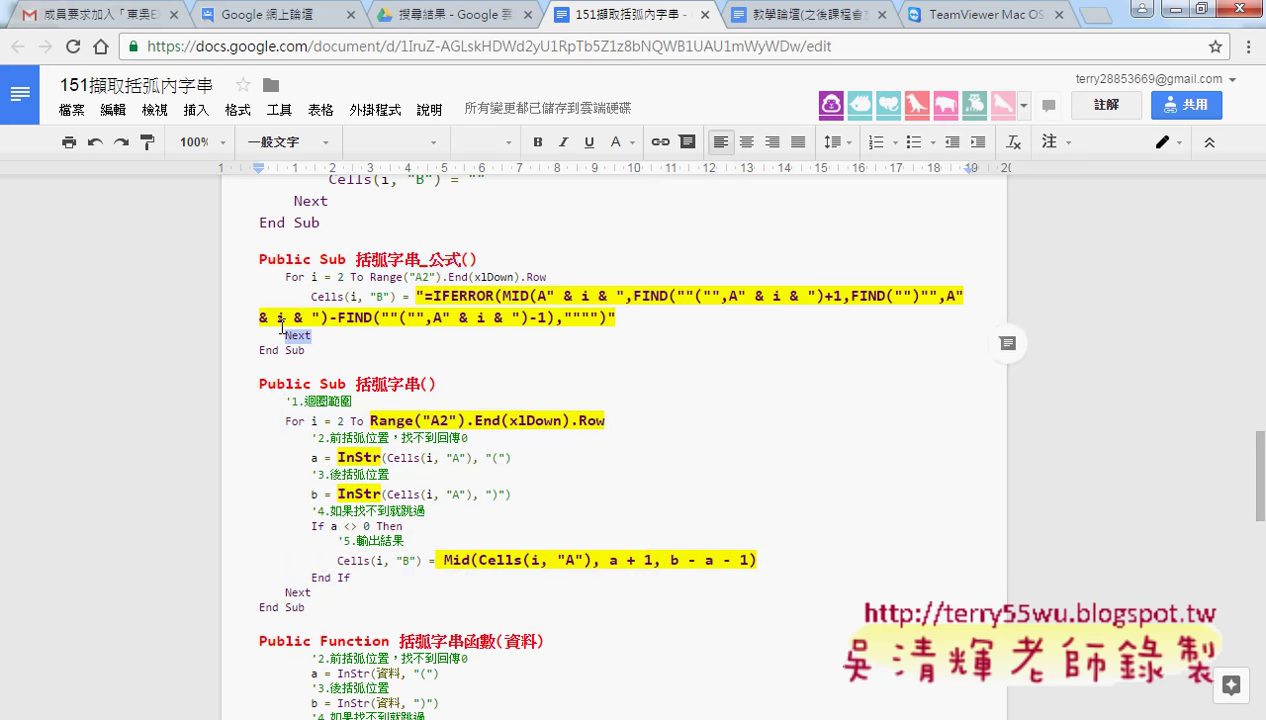
pyautogui.moveTo(314, 356); pyautogui.dragTo(247, 264)
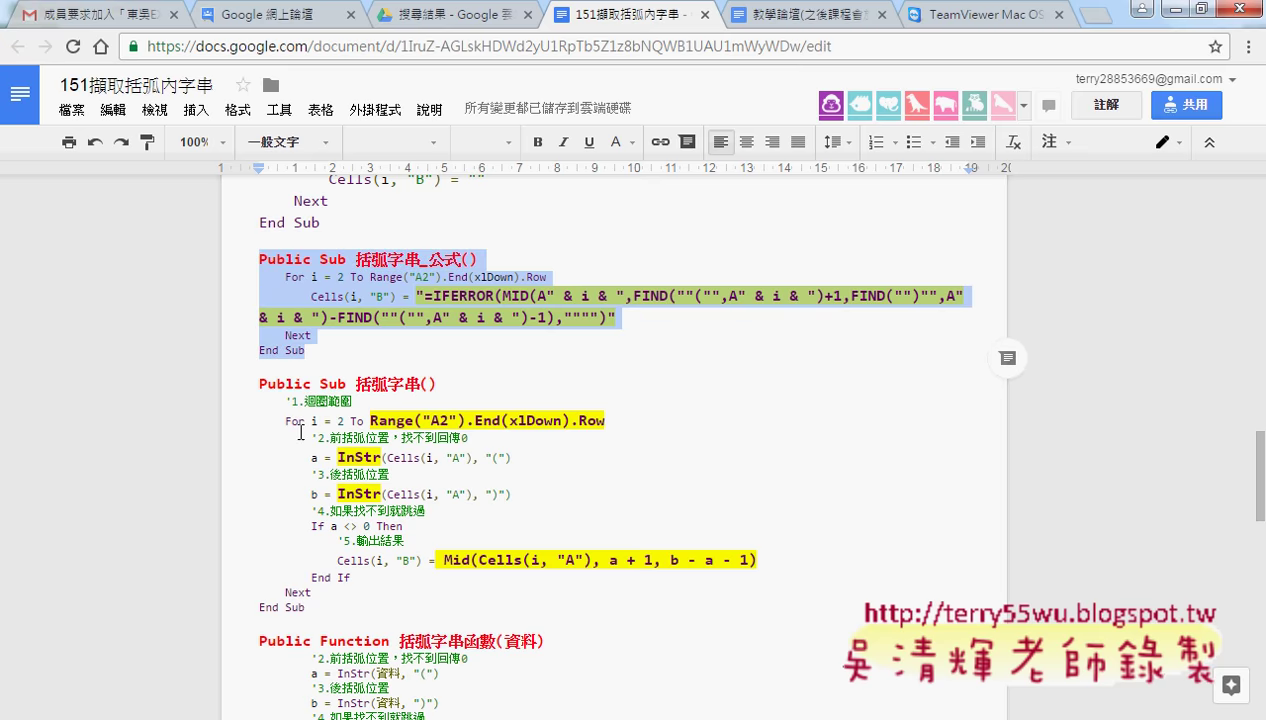